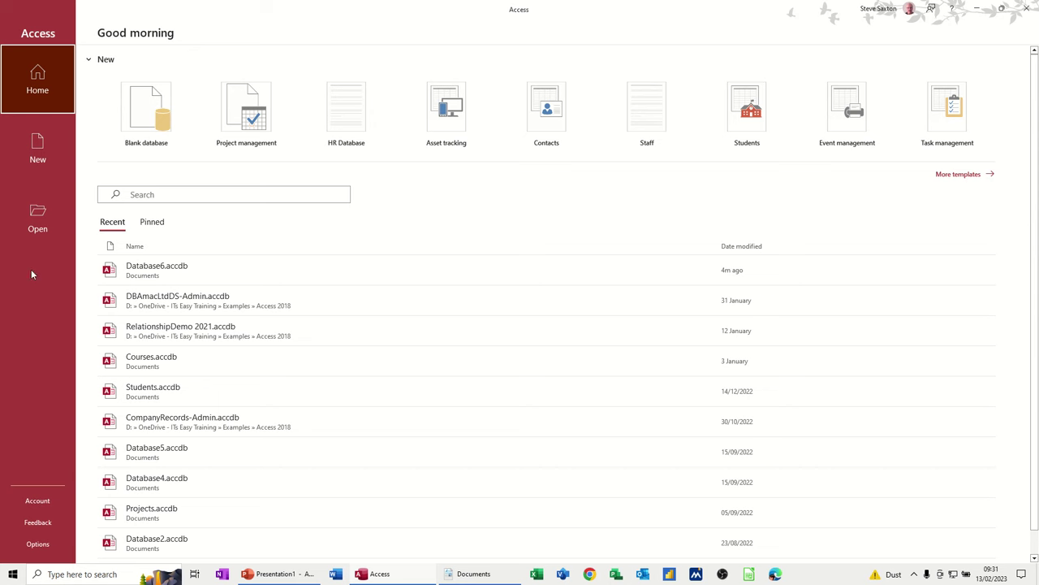
- Start a new blank database from the Access Home screen
click(149, 119)
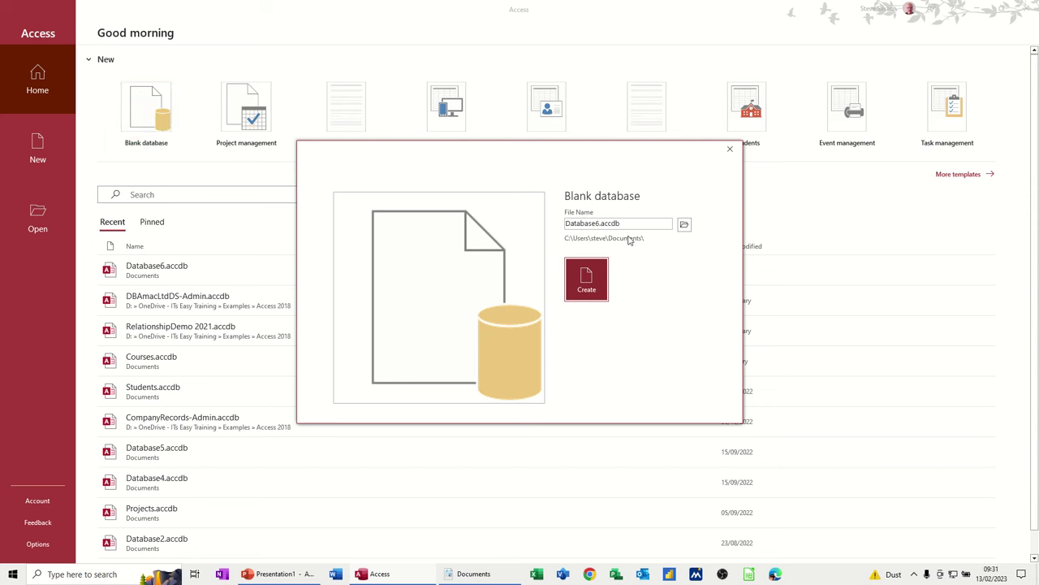
- Name the database 'ShopDatabase' and create it
click(629, 224)
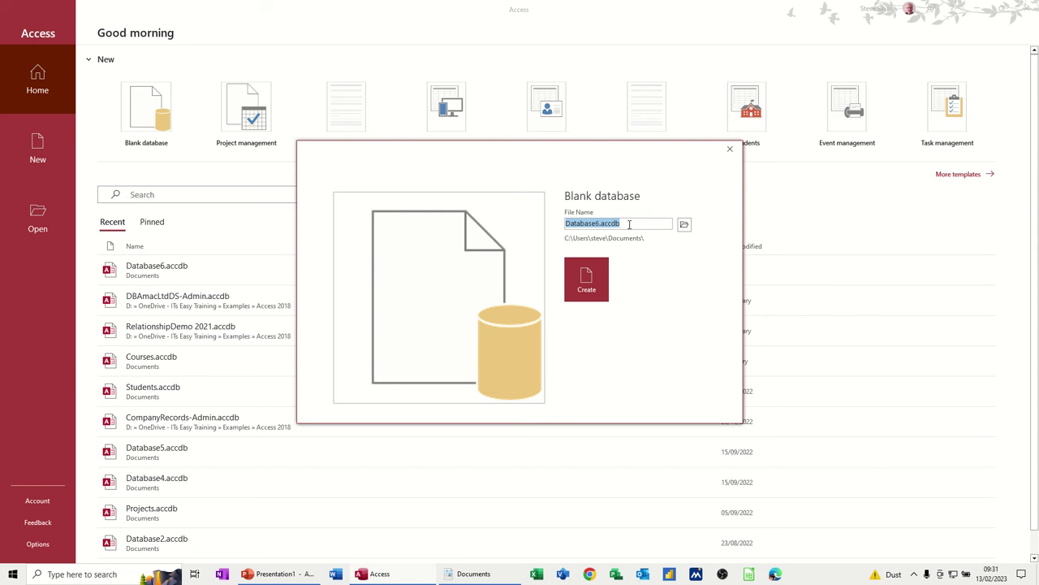
text(ShopDatabase)
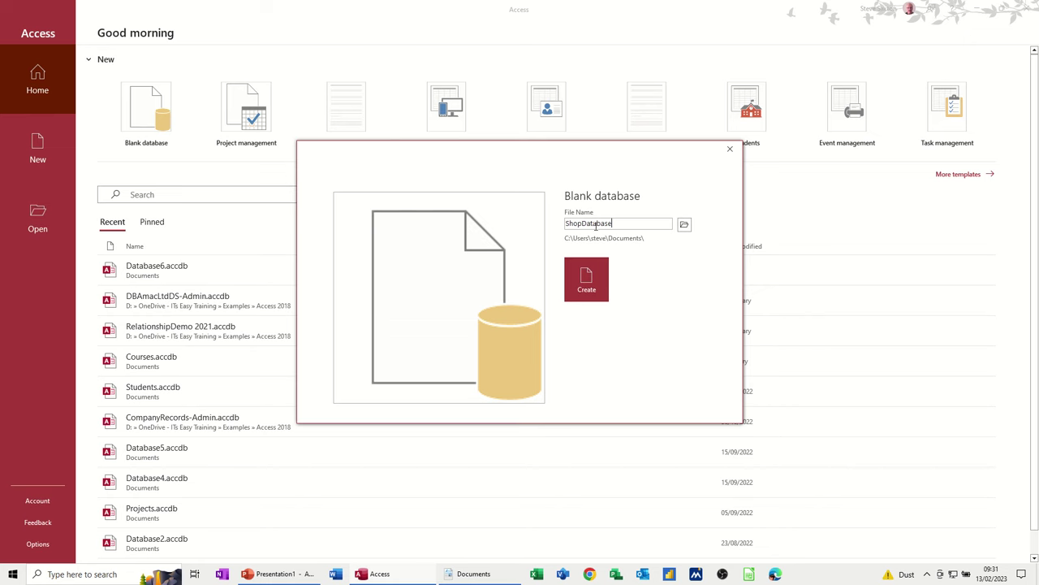
click(587, 283)
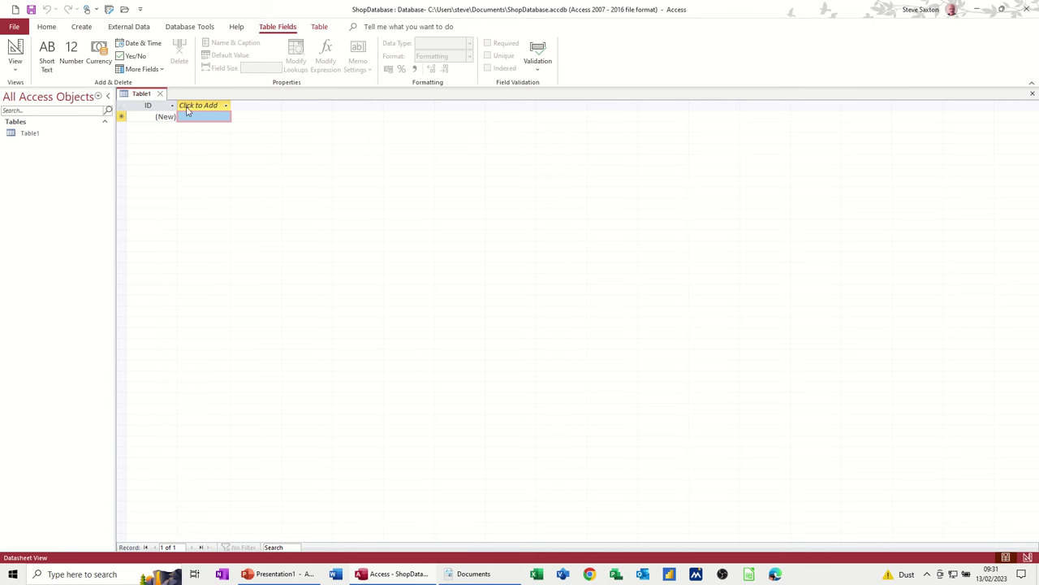
- Select the ID field and show the data types for a new field
click(153, 105)
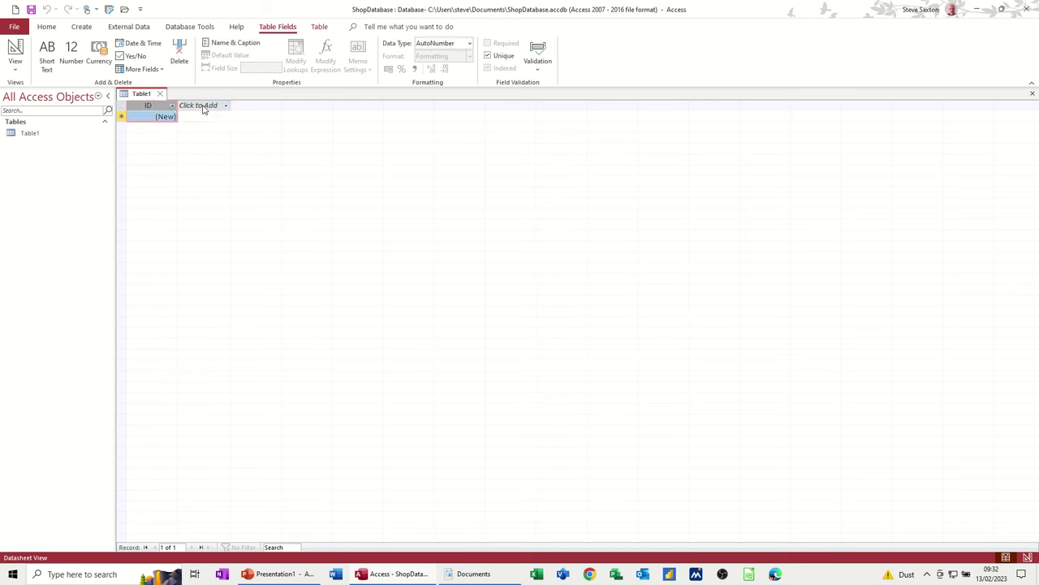
click(225, 106)
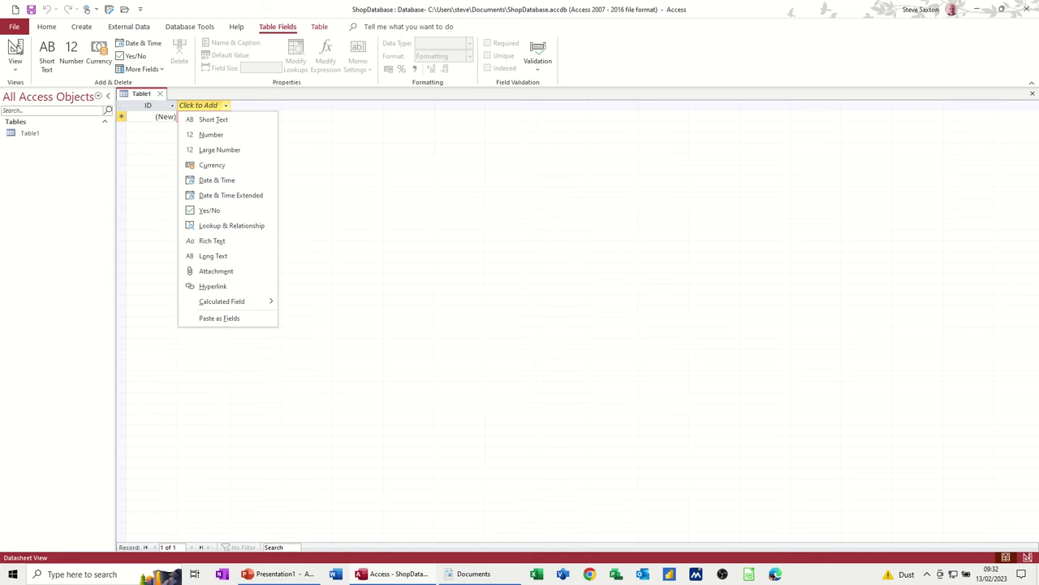
- Switch to Design View, saving the table as 'TblCustomers'
click(16, 51)
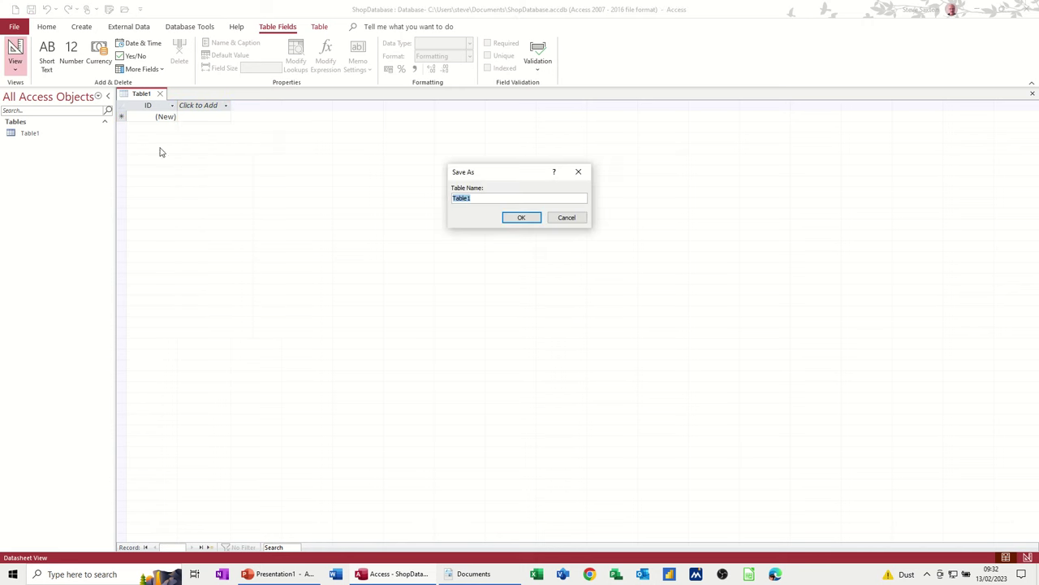
drag(471, 176, 270, 161)
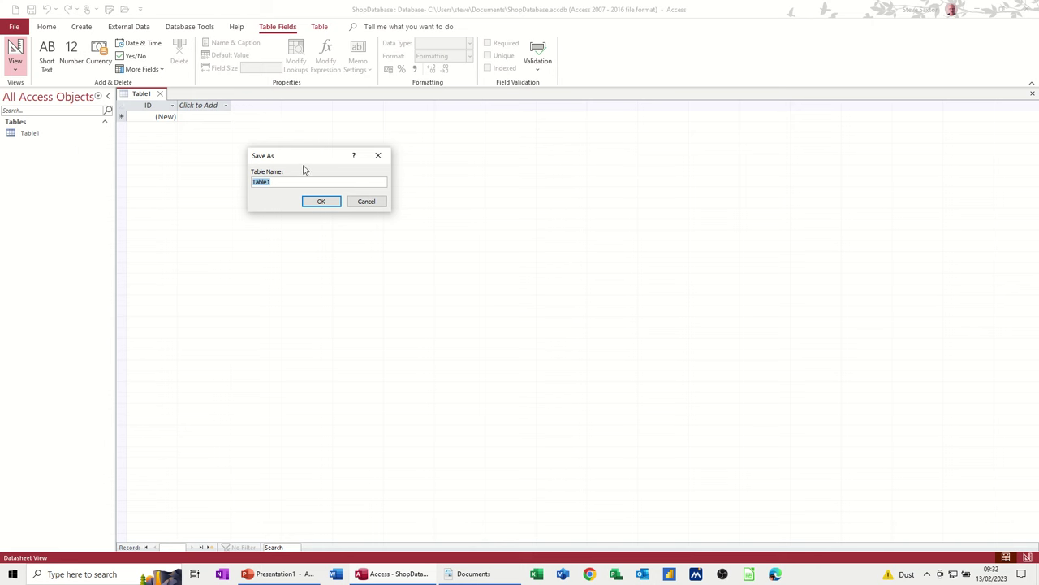
text(TblCustomers)
click(318, 204)
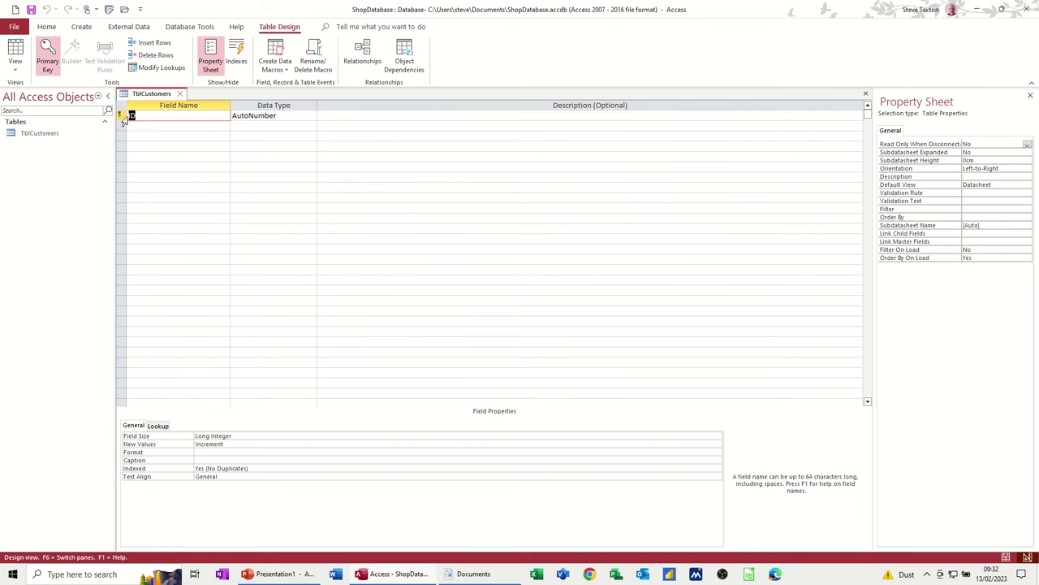
- Rename the ID field to 'CustomerID' and confirm it stays the AutoNumber key
click(130, 116)
text(Customer)
click(220, 125)
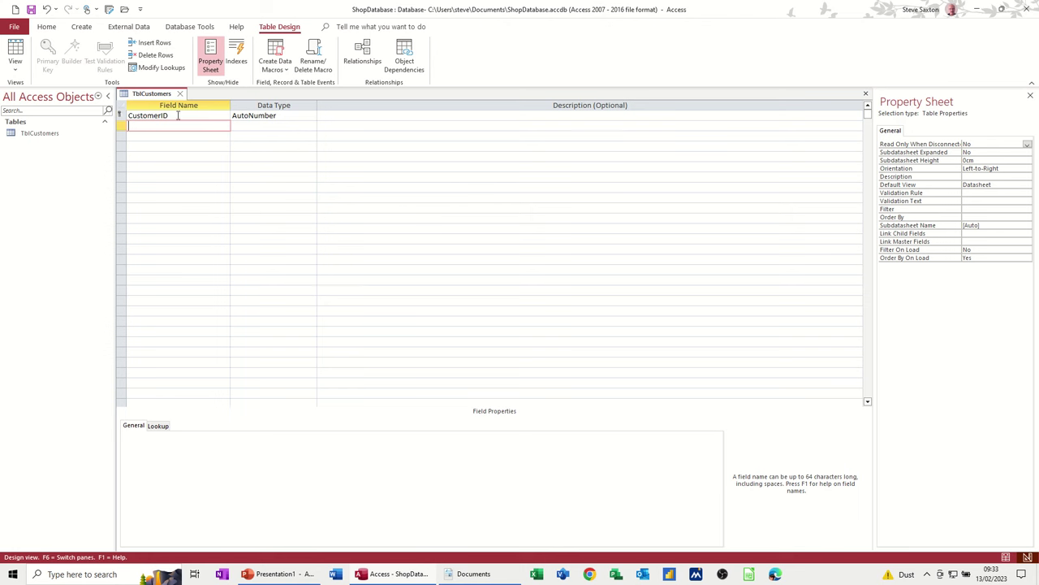
click(180, 116)
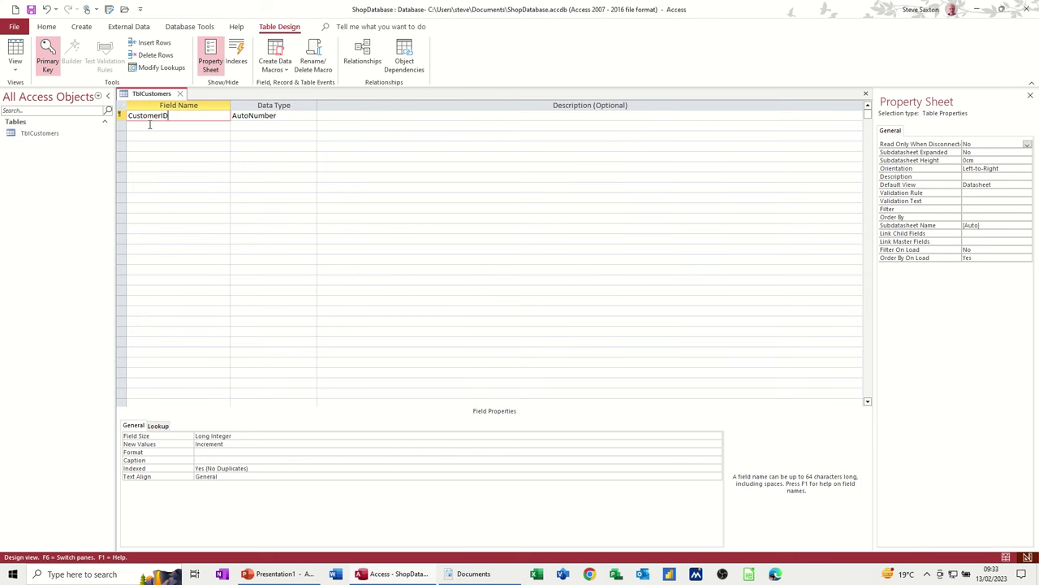
click(150, 125)
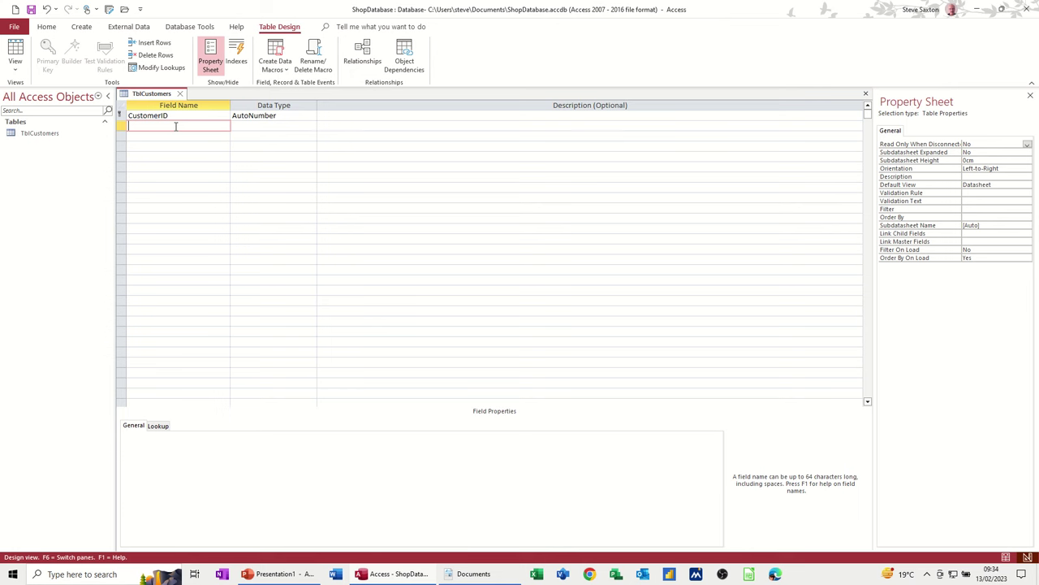
- Enter 'CustomerName' as the second field name, correcting the lowercase n
text(Customername)
click(166, 128)
key(BackSpace)
text(Name)
- Keep Short Text as CustomerName's data type
key(Tab)
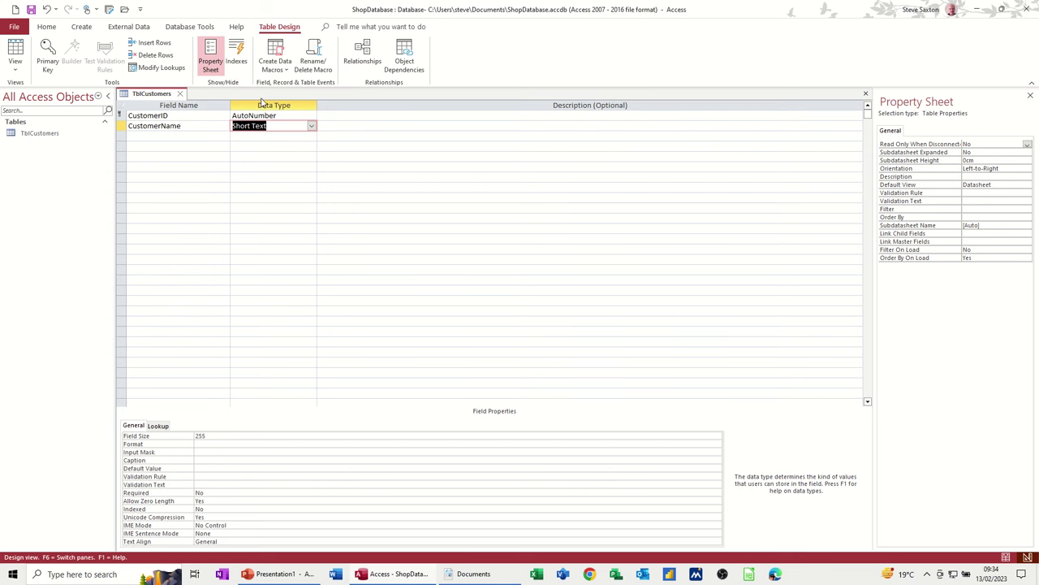
click(312, 127)
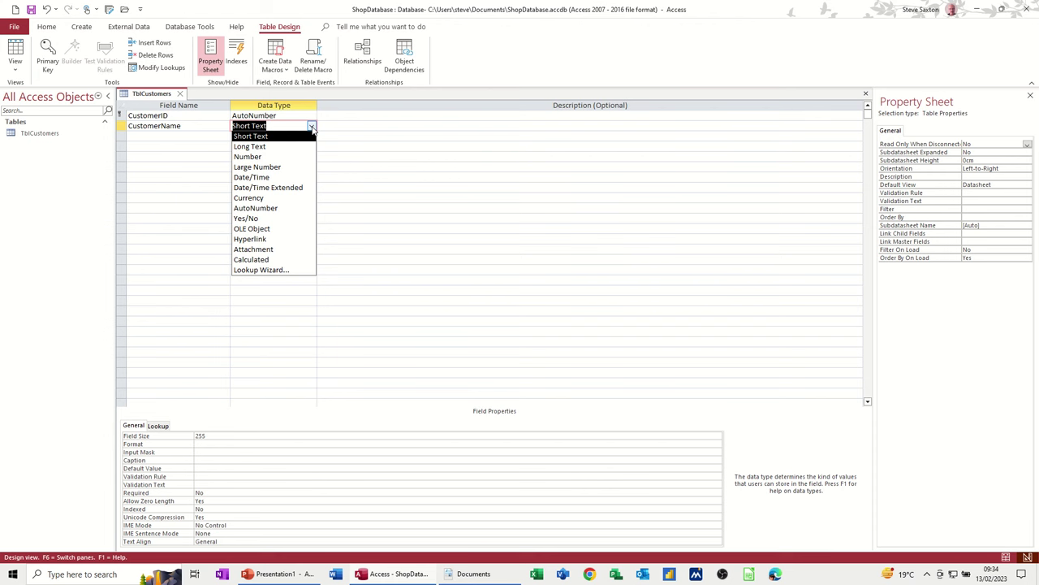
click(312, 128)
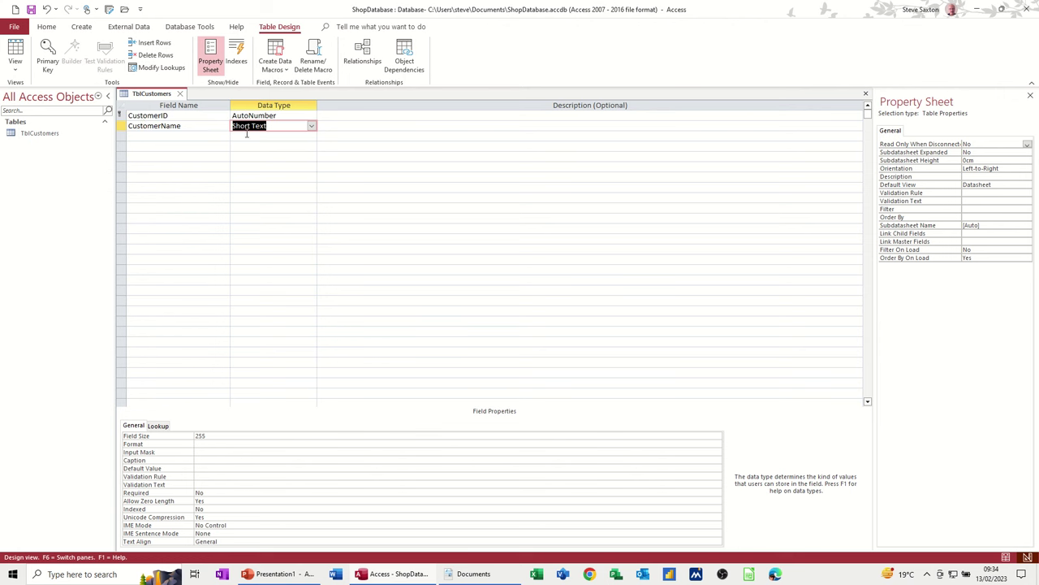
- Change CustomerName's field size from 255 to 100, keeping Short Text
click(212, 436)
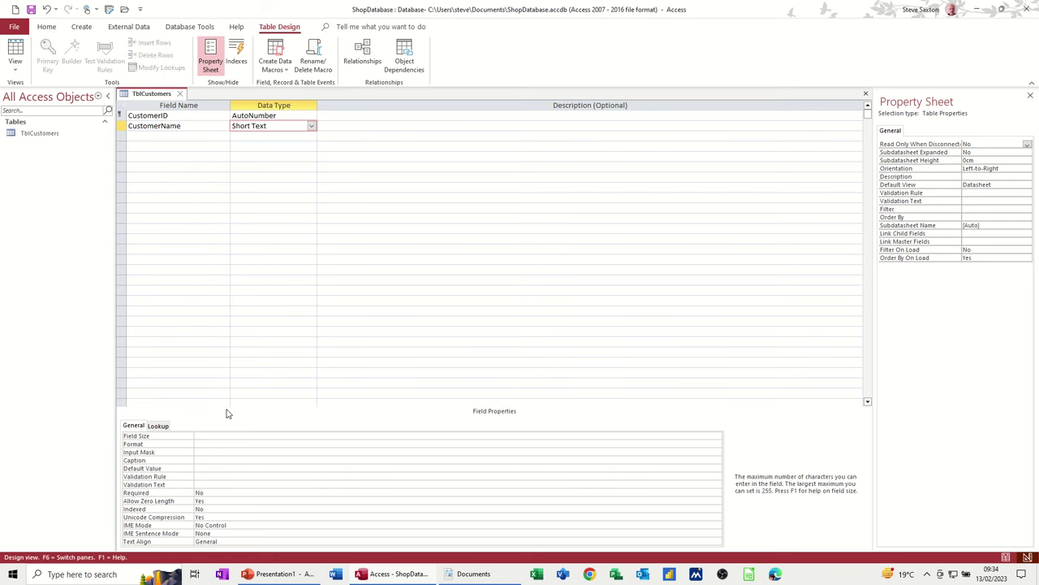
text(100)
click(217, 444)
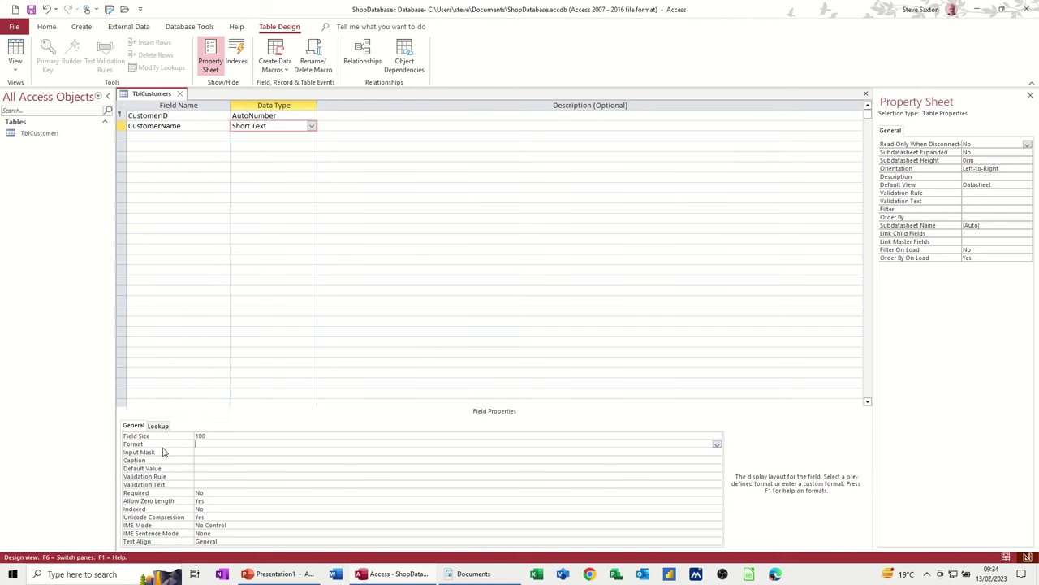
click(312, 126)
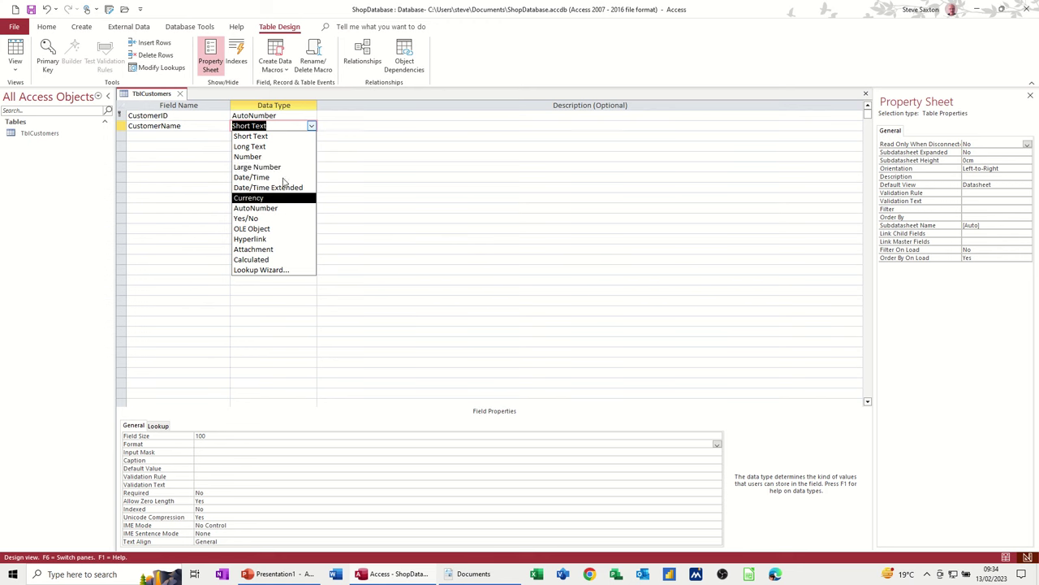
click(312, 128)
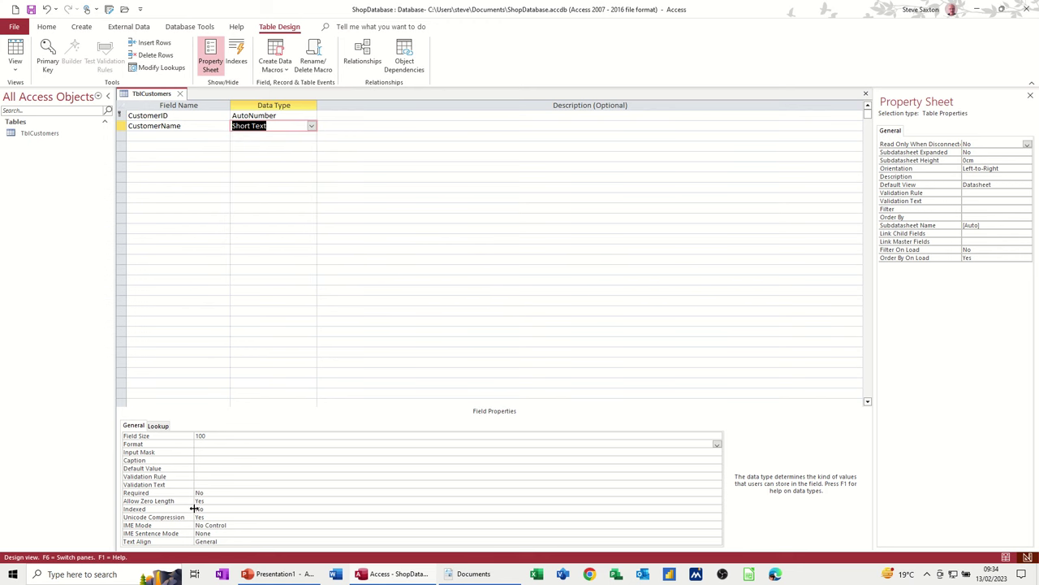
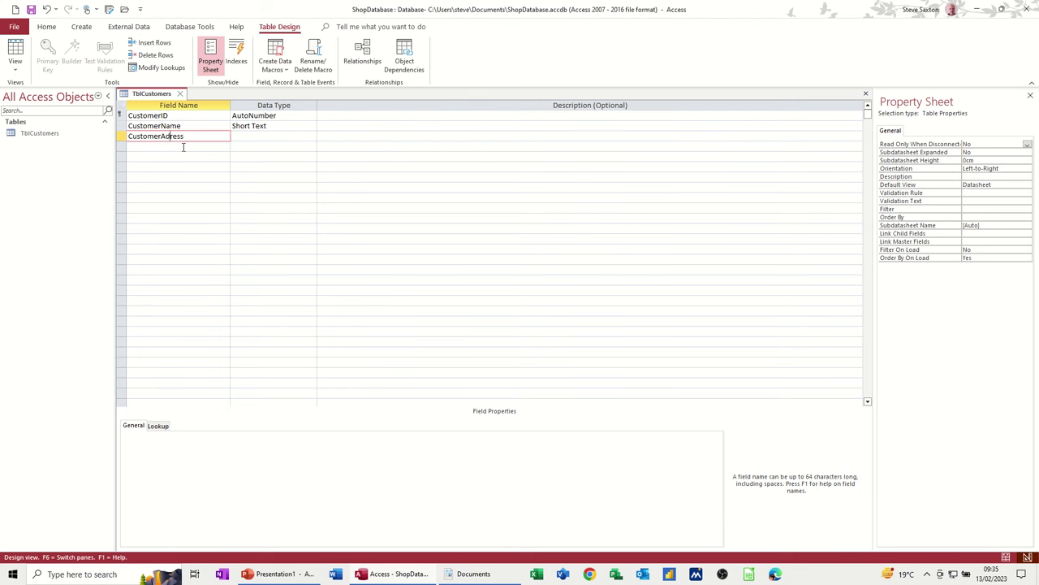
- Set the CustomerAddress field's data type to Short Text
text(d)
click(246, 136)
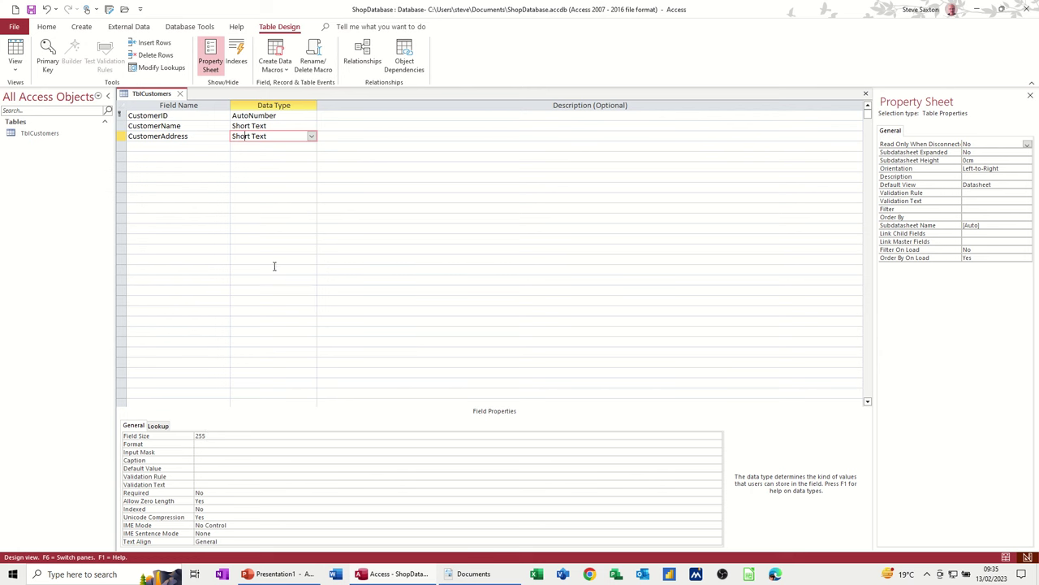
click(313, 137)
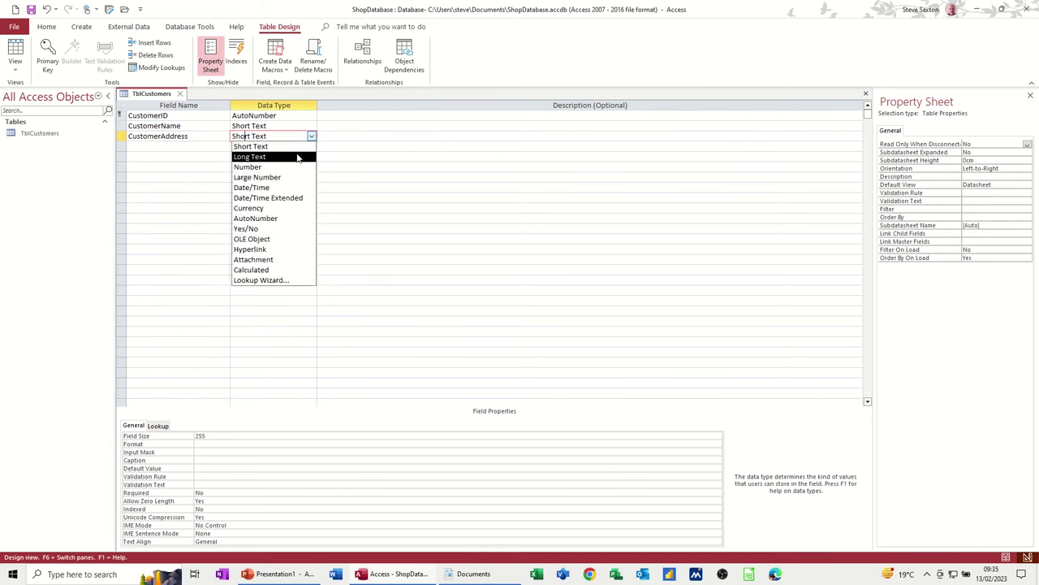
click(297, 157)
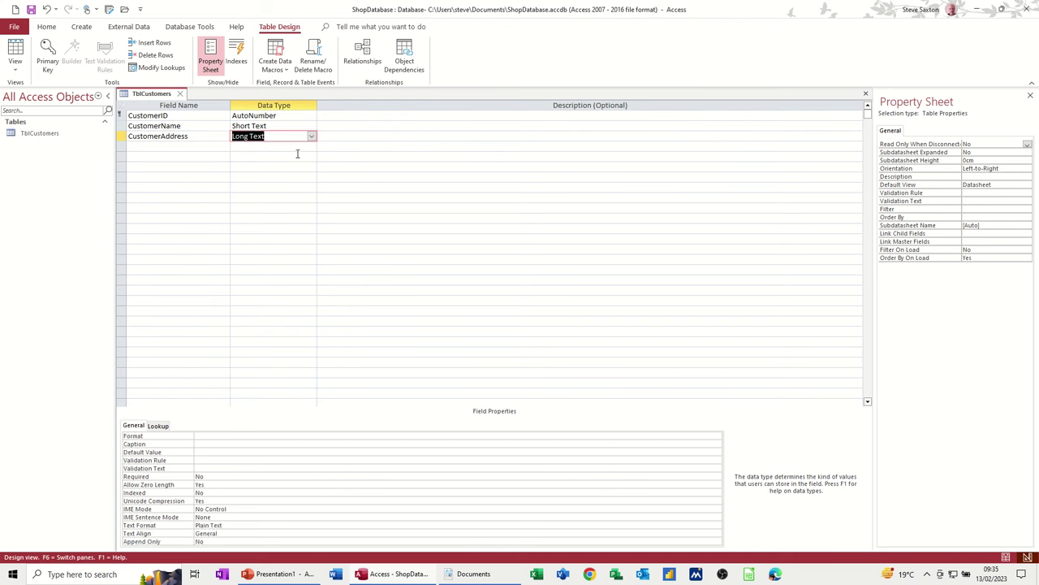
click(311, 137)
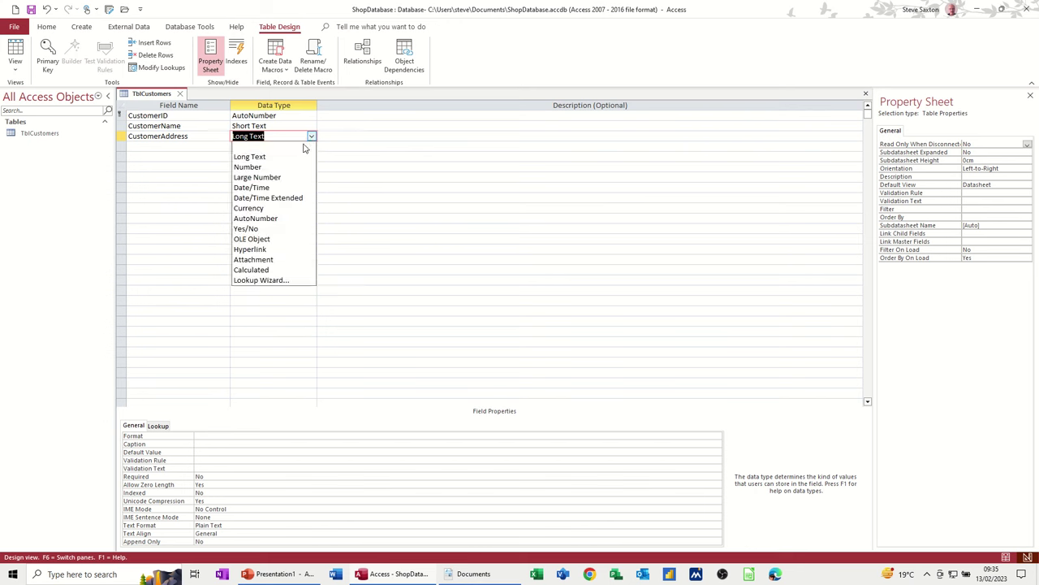
click(305, 147)
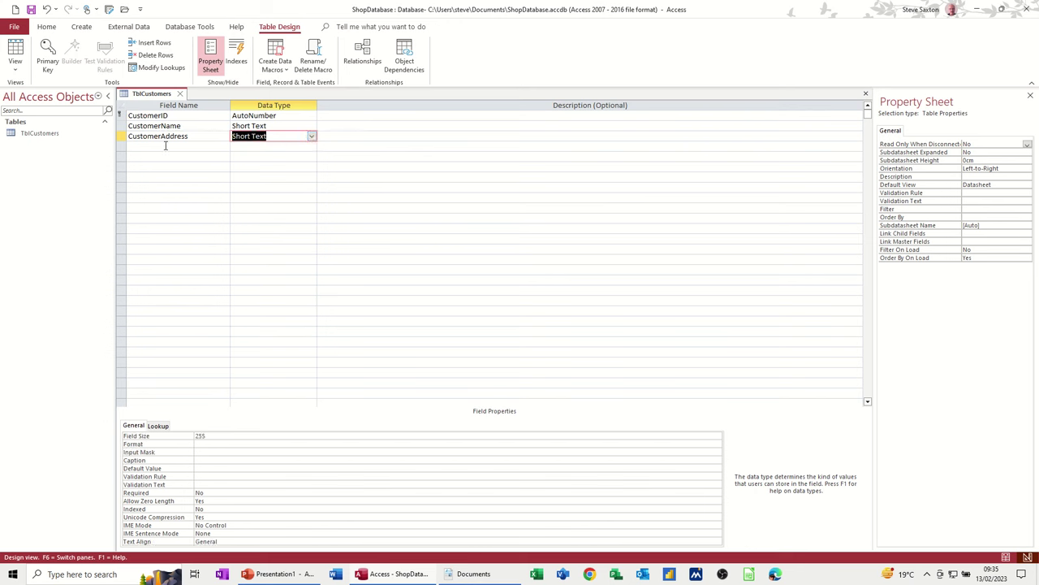
- Add a Short Text CustomerCity field with a field size of 100
click(164, 147)
text(C)
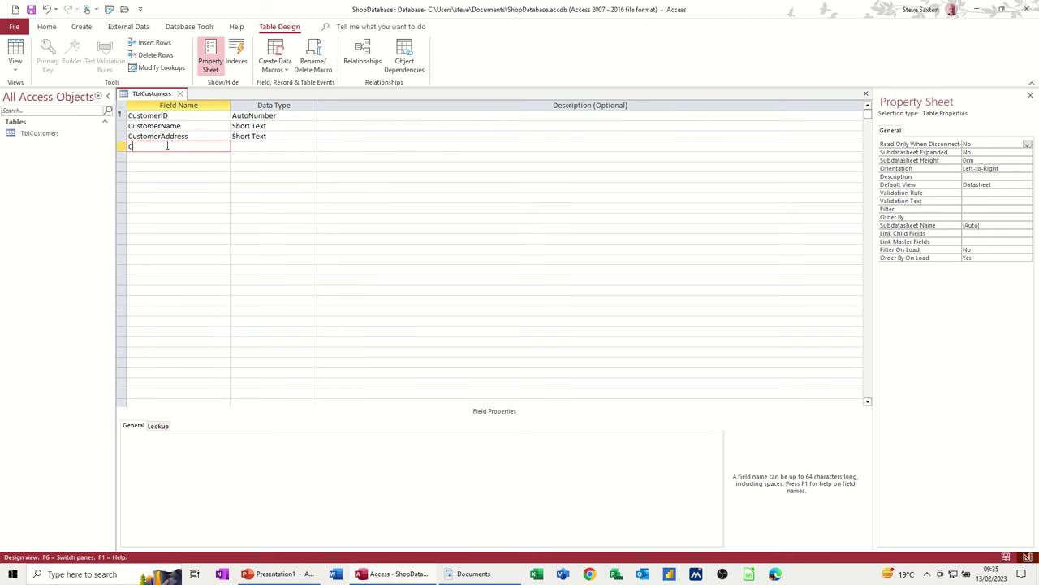
text(ustomerCity)
key(Tab)
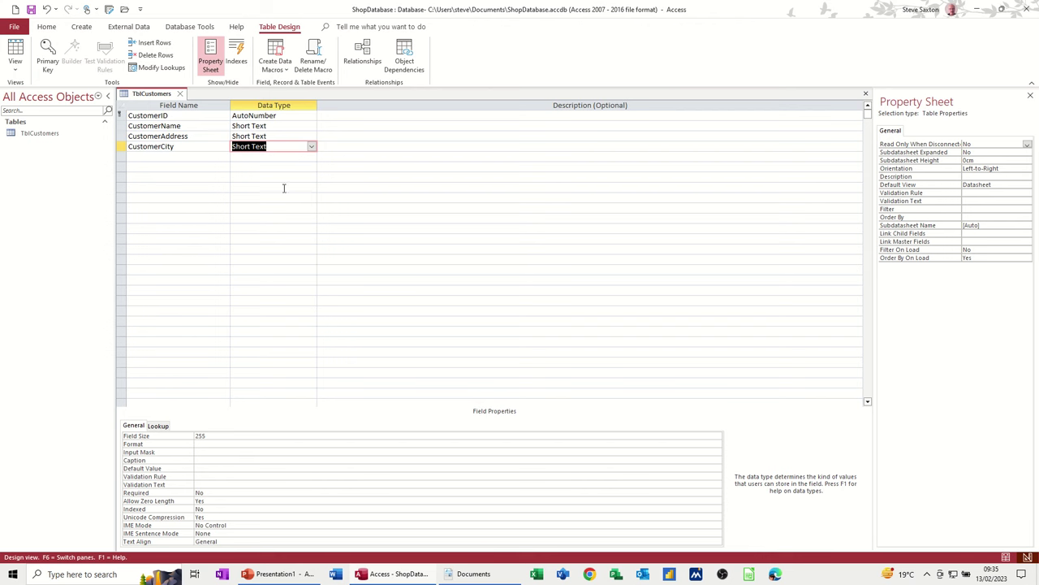
click(217, 435)
double_click(201, 436)
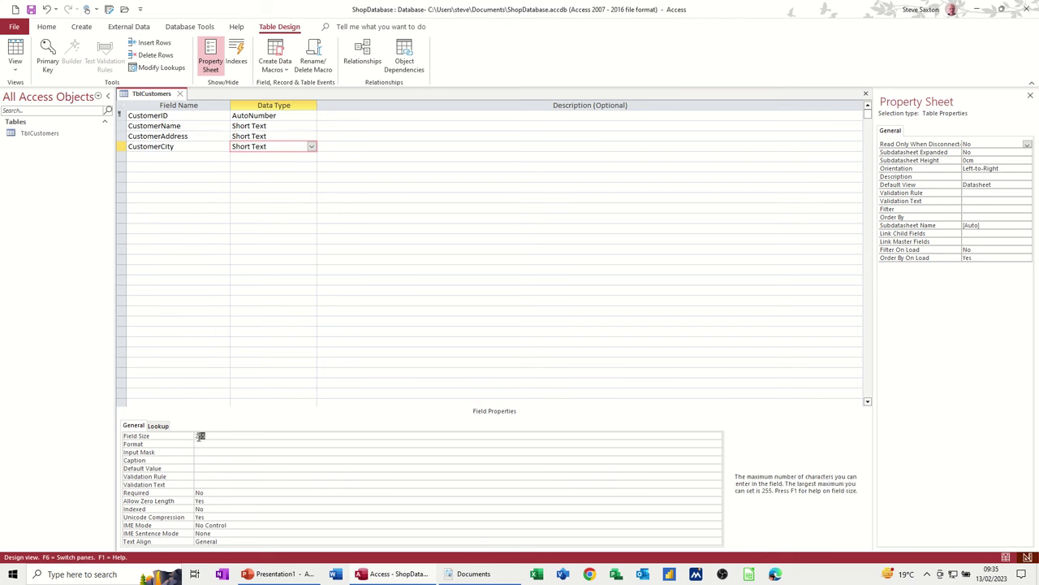
text(100)
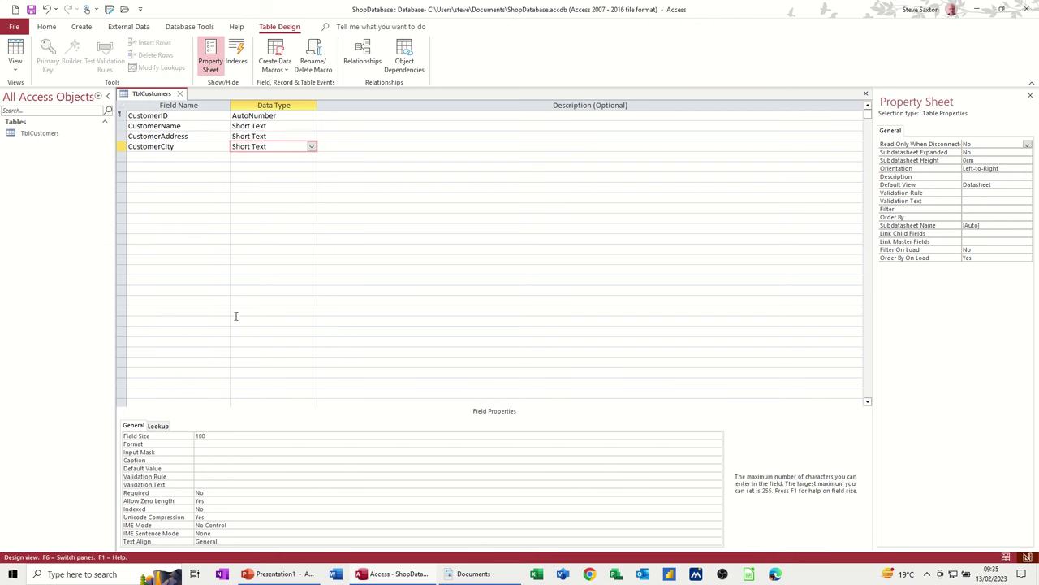
click(204, 443)
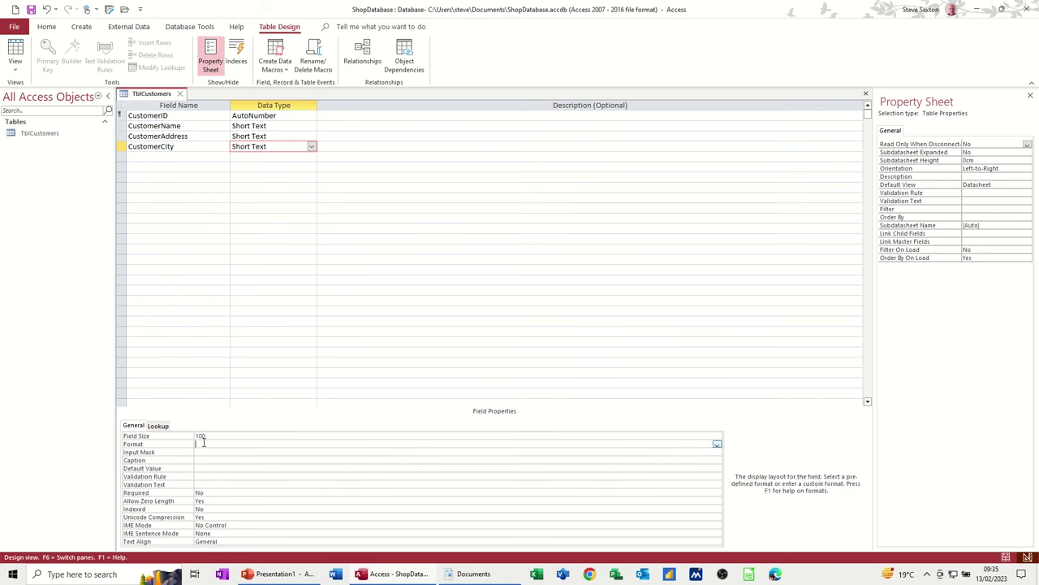
- Add a Short Text PostCode field with a field size of 50
click(170, 157)
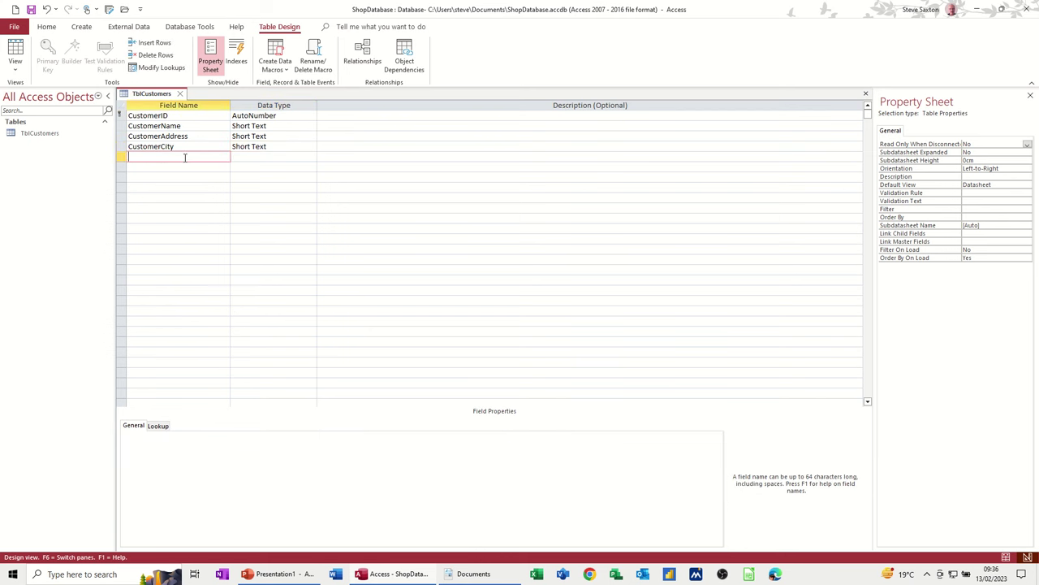
text(PostCode)
key(Tab)
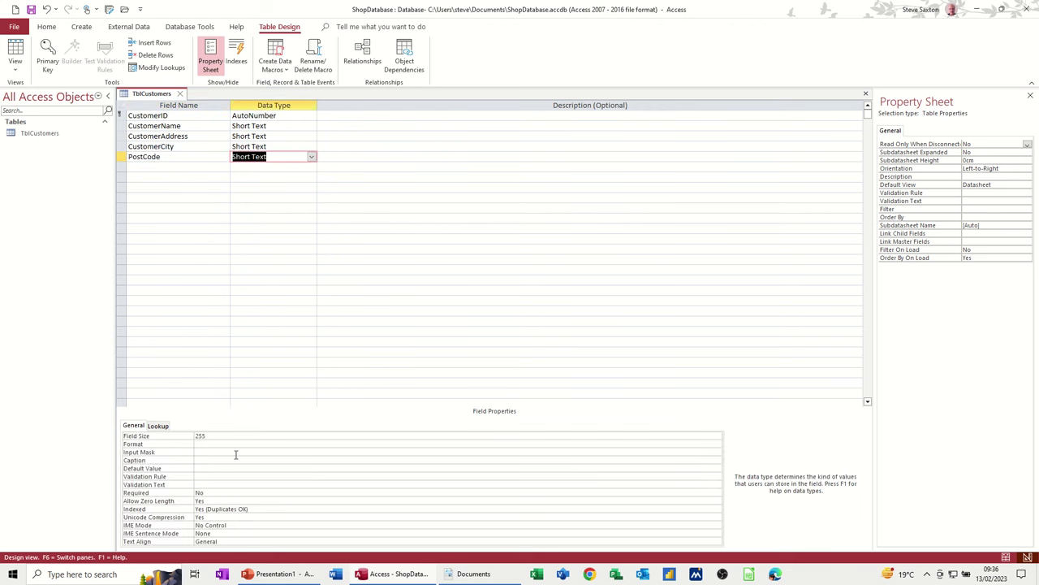
click(215, 438)
double_click(200, 437)
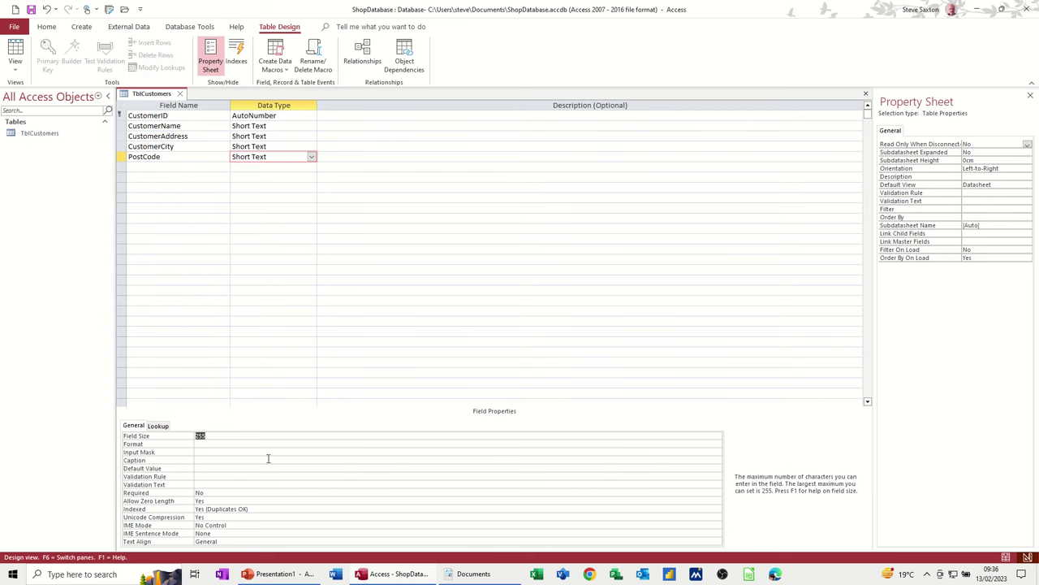
text(50)
- Add an Email field with the Hyperlink data type
click(162, 165)
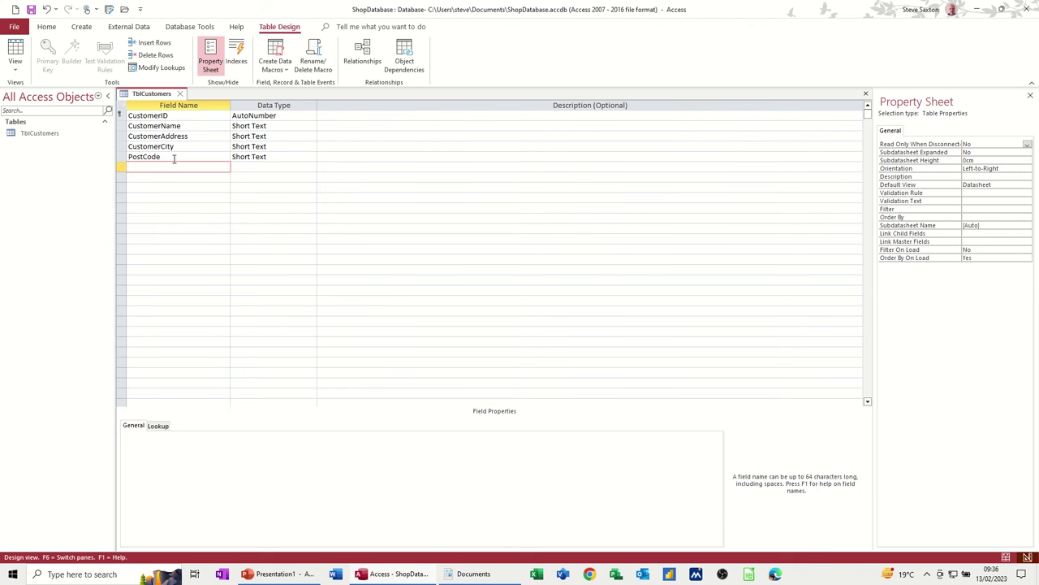
text(Email)
key(Tab)
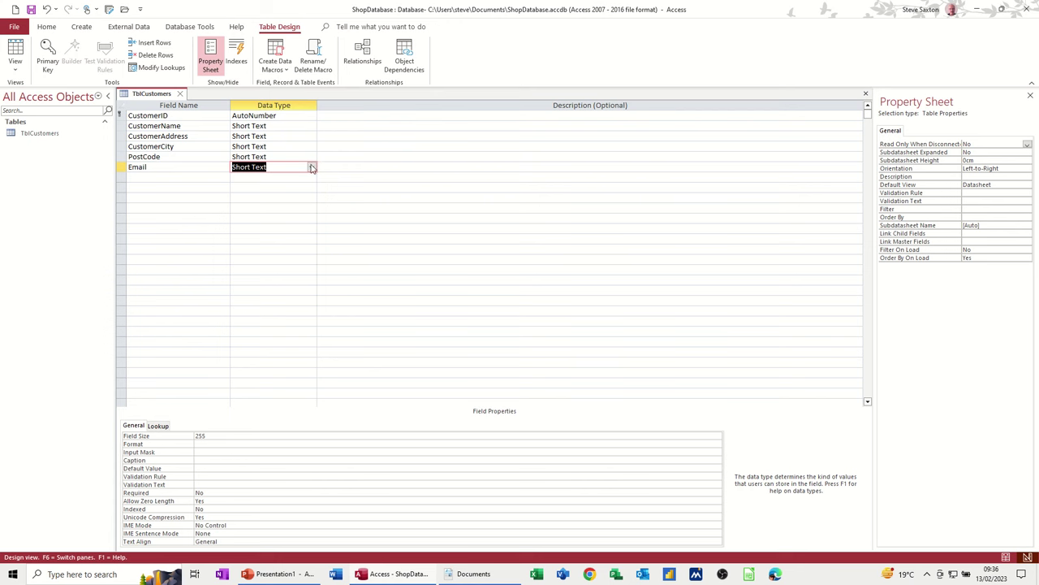
click(312, 168)
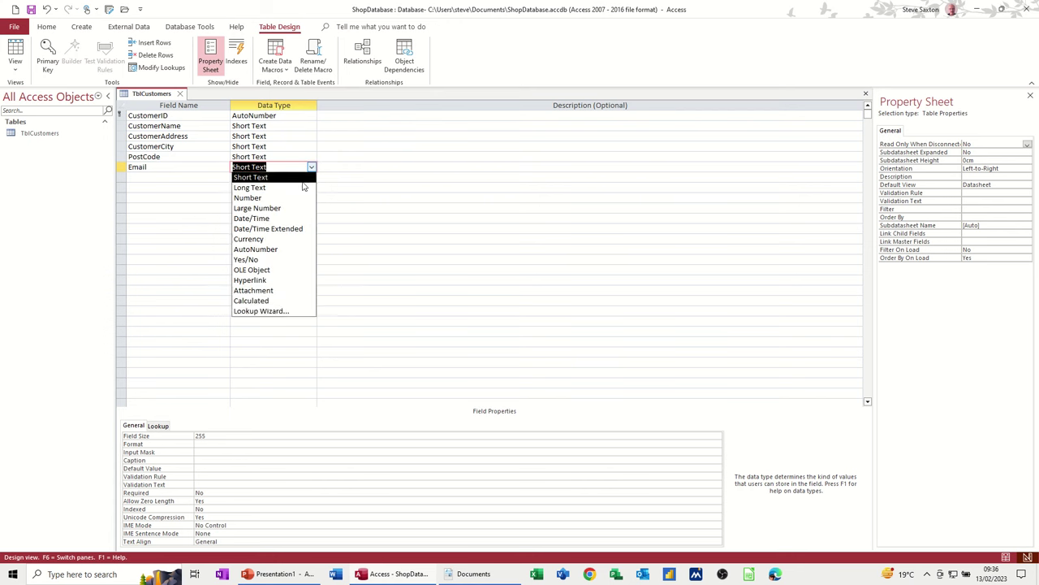
click(267, 281)
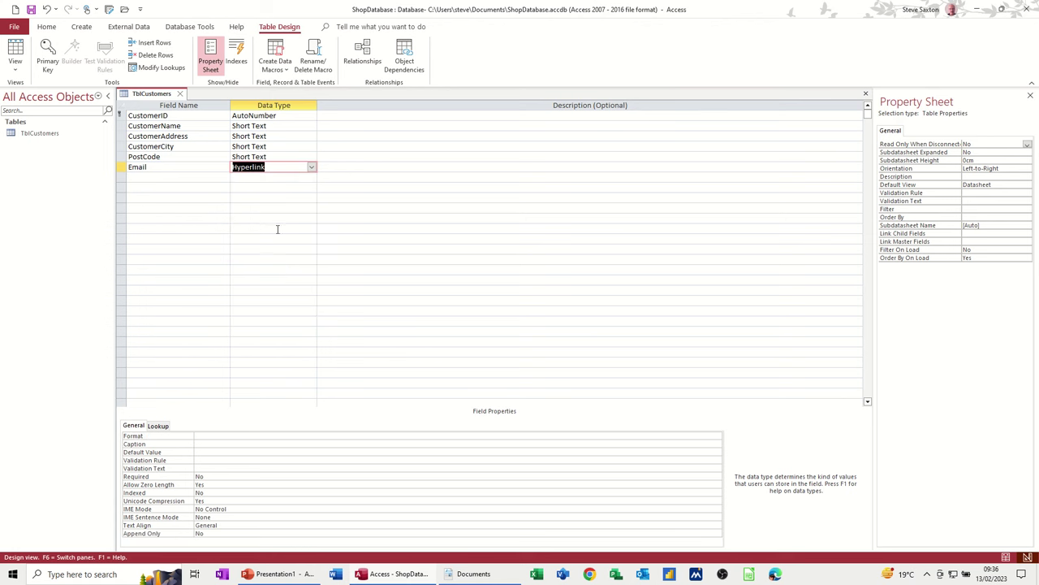
- Add a DateOfSale field with the Date/Time data type
click(165, 177)
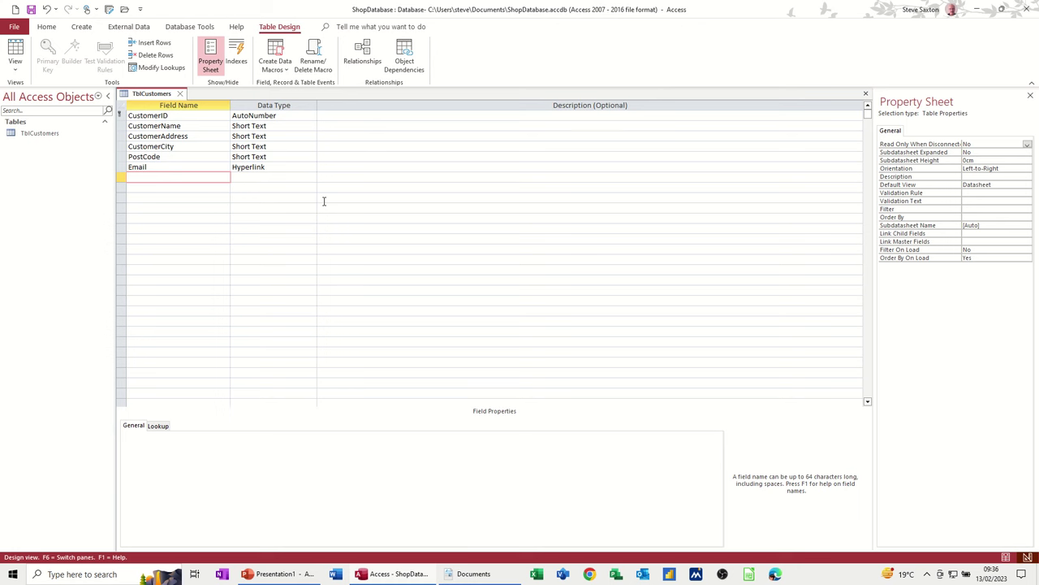
text(DateOfSale)
key(Tab)
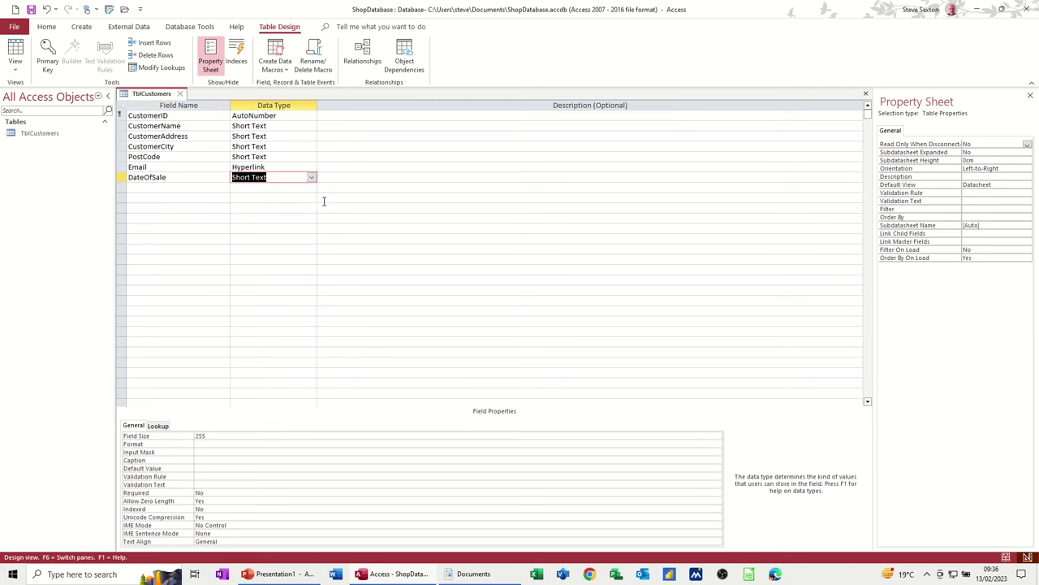
text(date/Time)
click(202, 451)
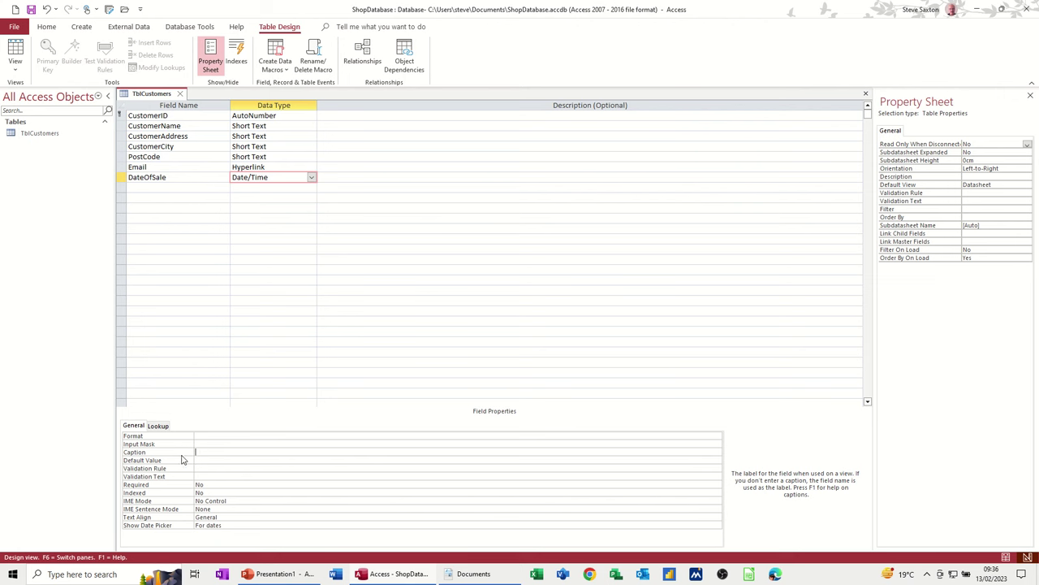
- Give DateOfSale the Short Date (00/00/0000) input mask and save the table design
click(204, 443)
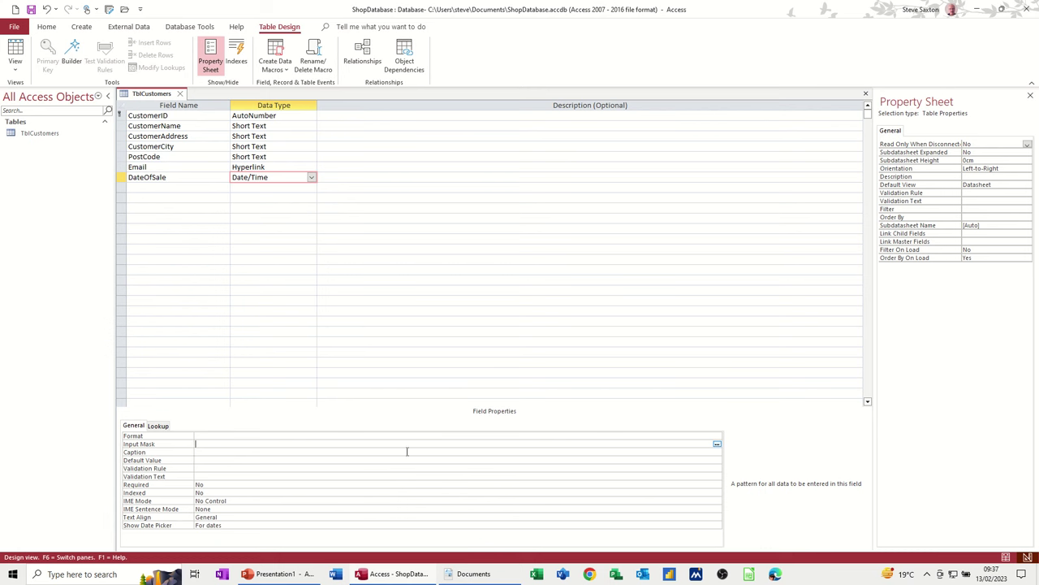
click(717, 444)
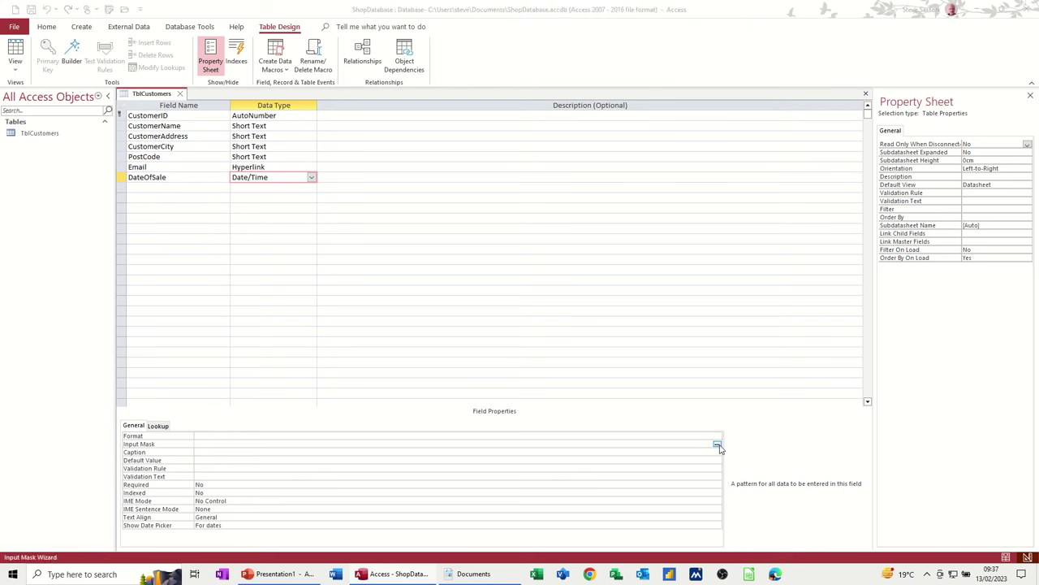
click(501, 317)
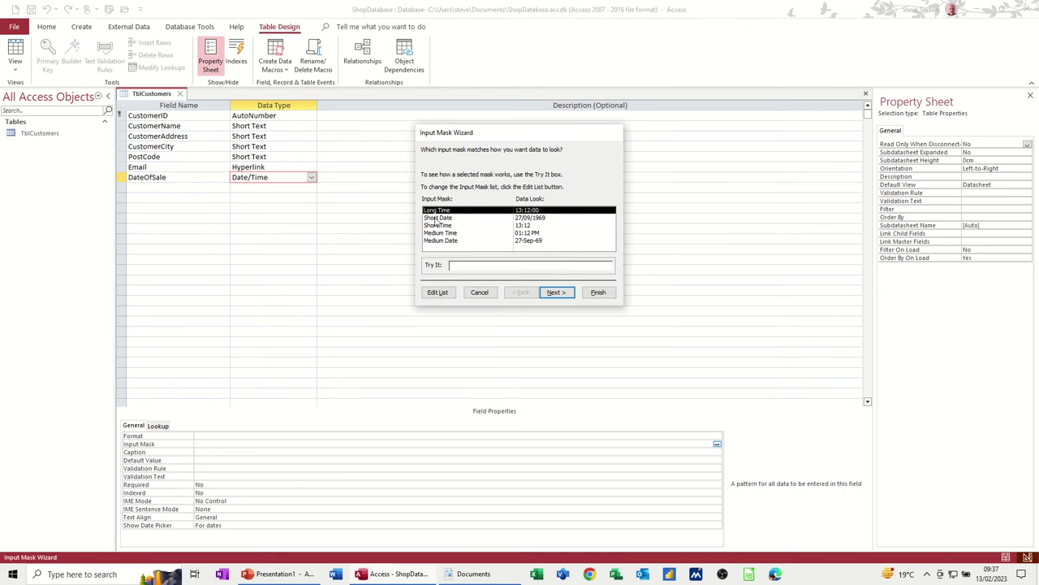
click(438, 218)
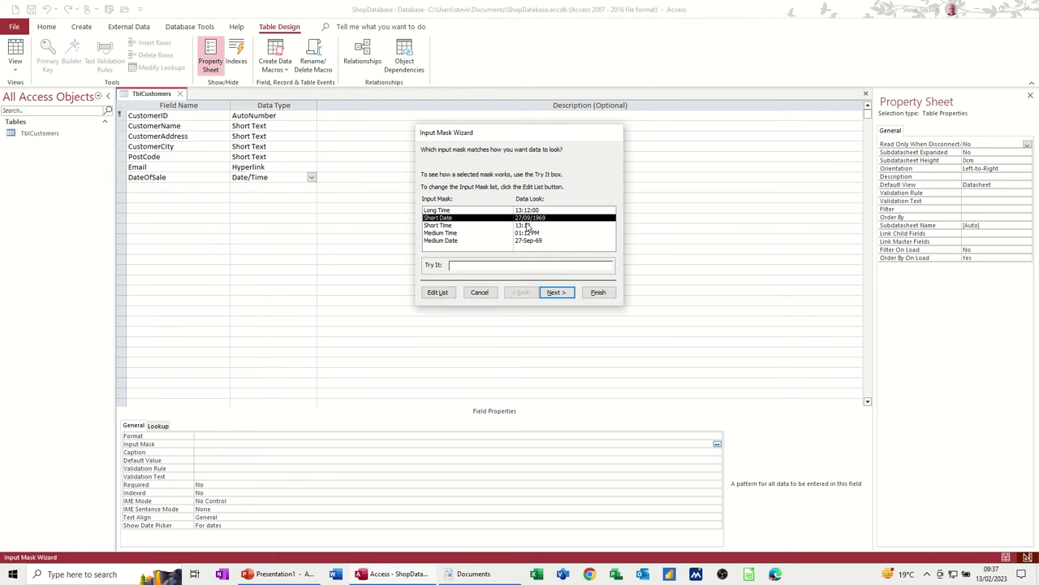
click(467, 265)
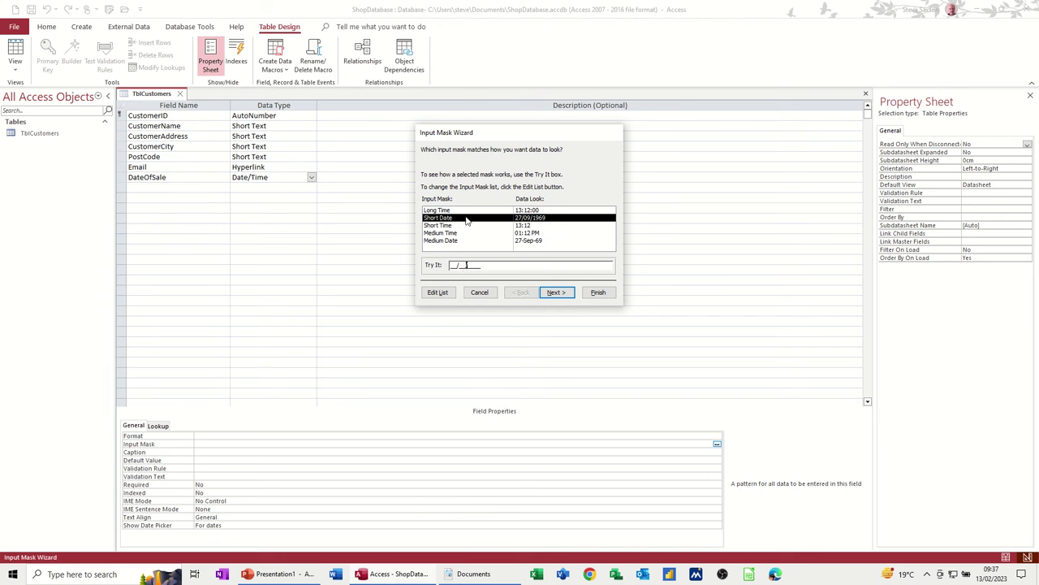
click(599, 294)
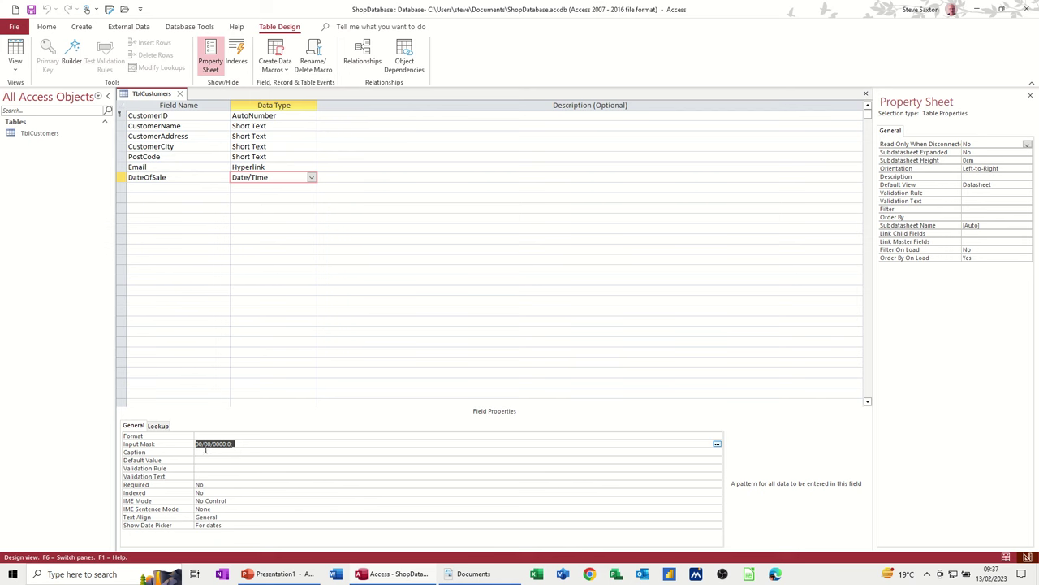
click(207, 452)
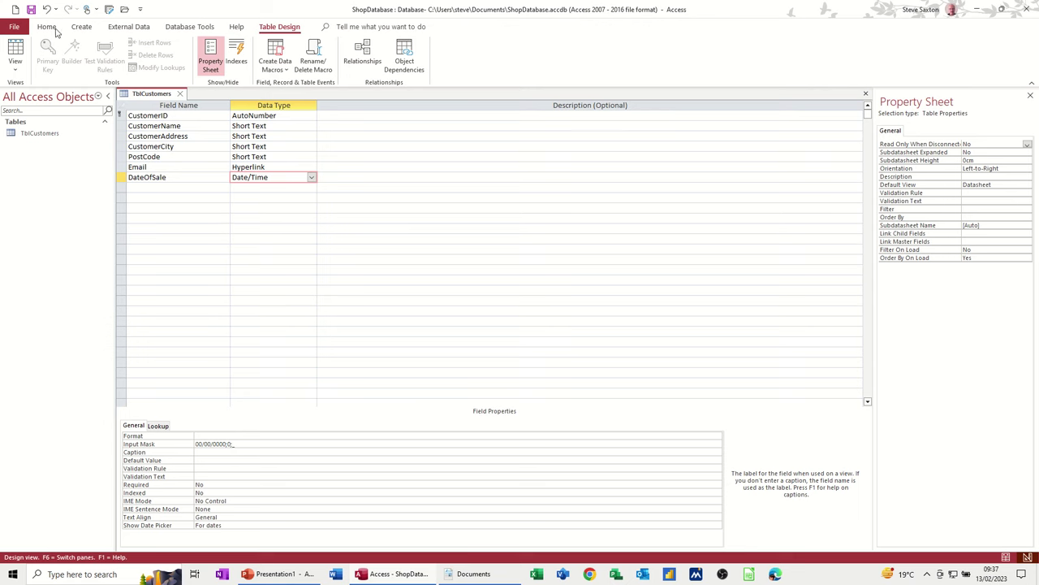
click(32, 10)
- Switch TblCustomers to Datasheet View and auto-fit the CustomerName, CustomerAddress and CustomerCity columns
click(15, 54)
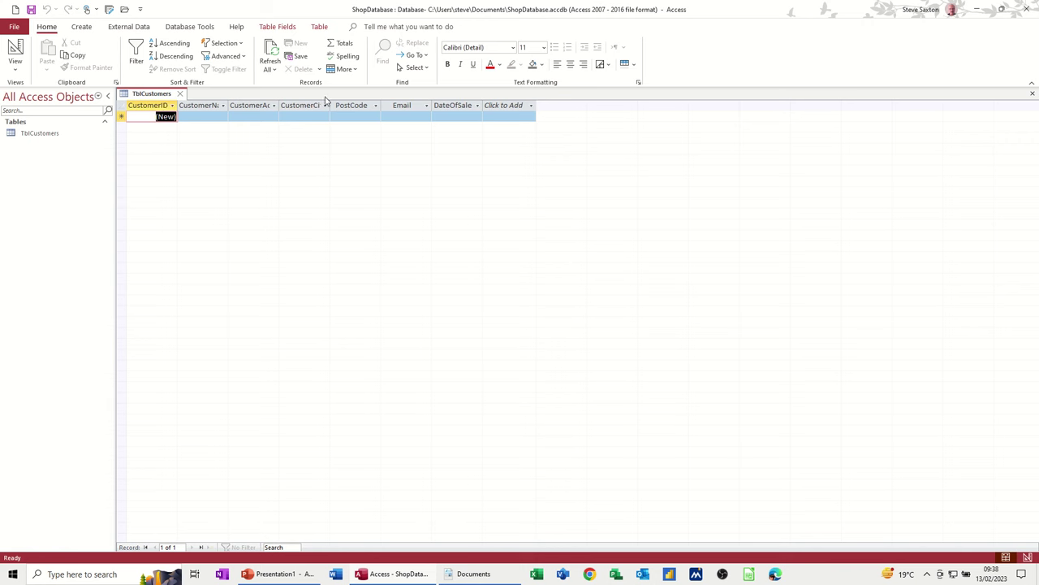
double_click(227, 105)
double_click(295, 106)
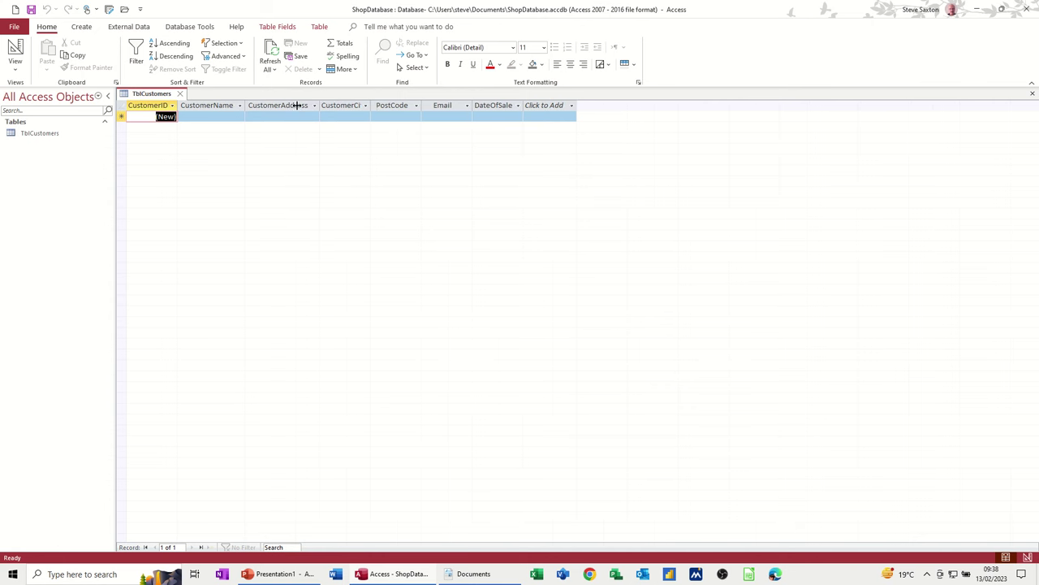
double_click(371, 107)
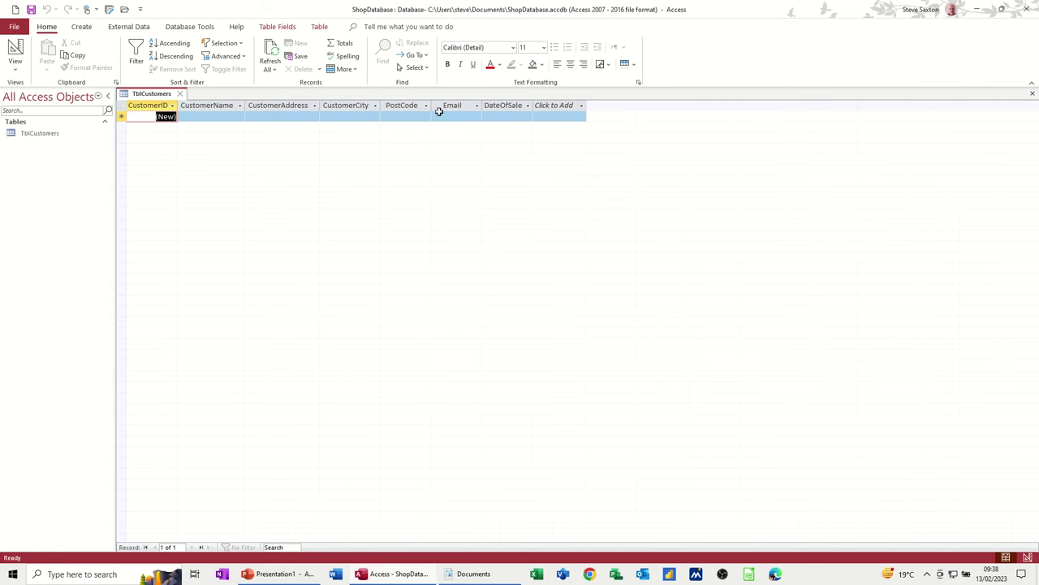
- Enter the customer's name, street address, city and postcode in the first record
click(220, 116)
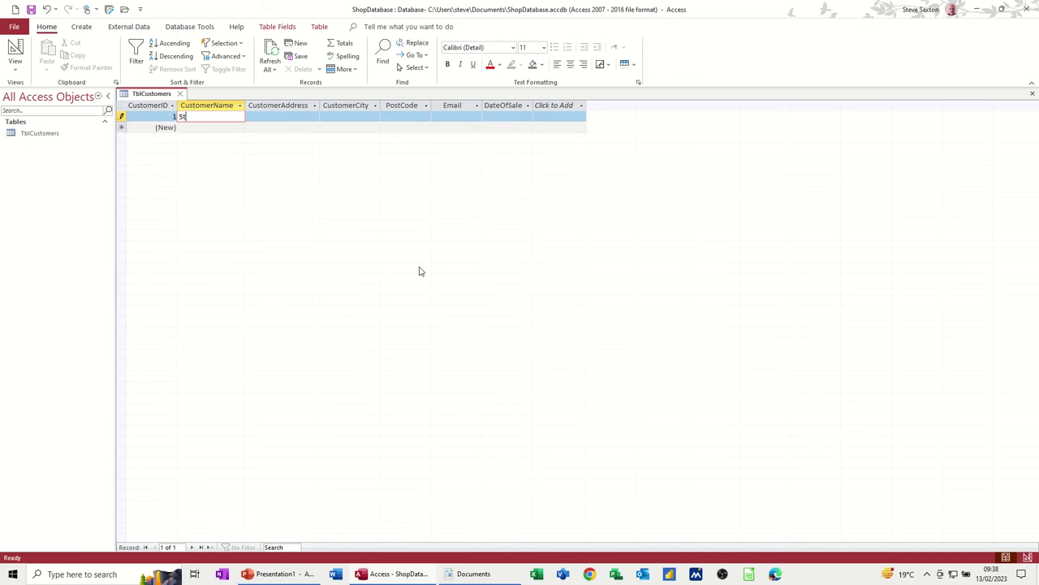
key(Tab)
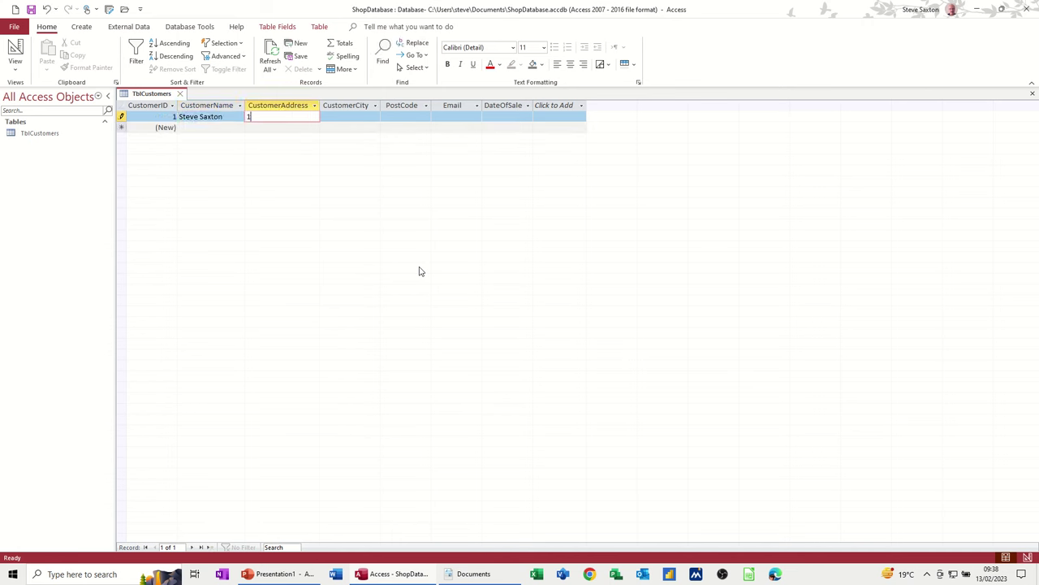
key(Tab)
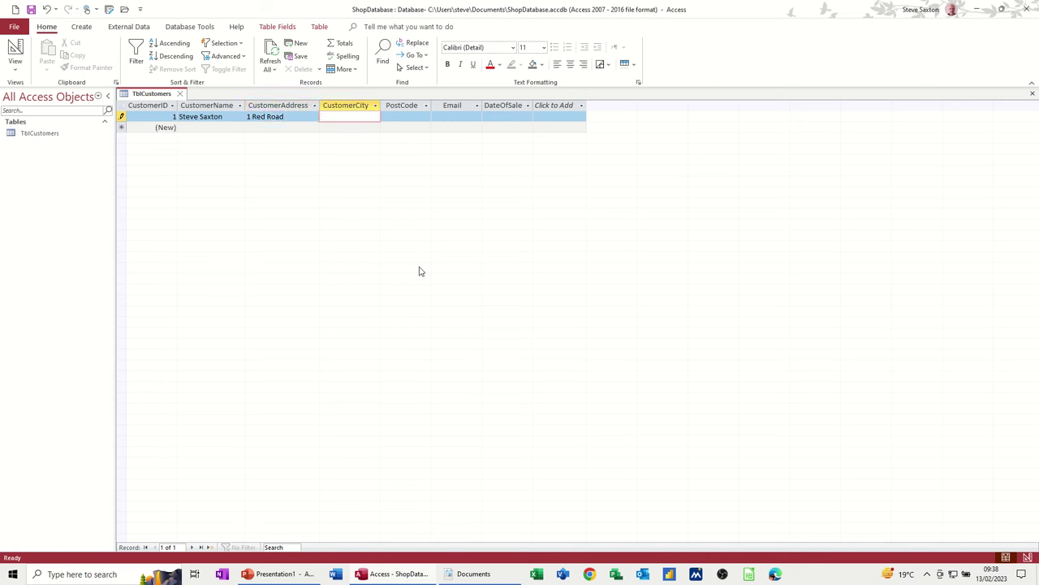
text(Leedsa)
key(Tab)
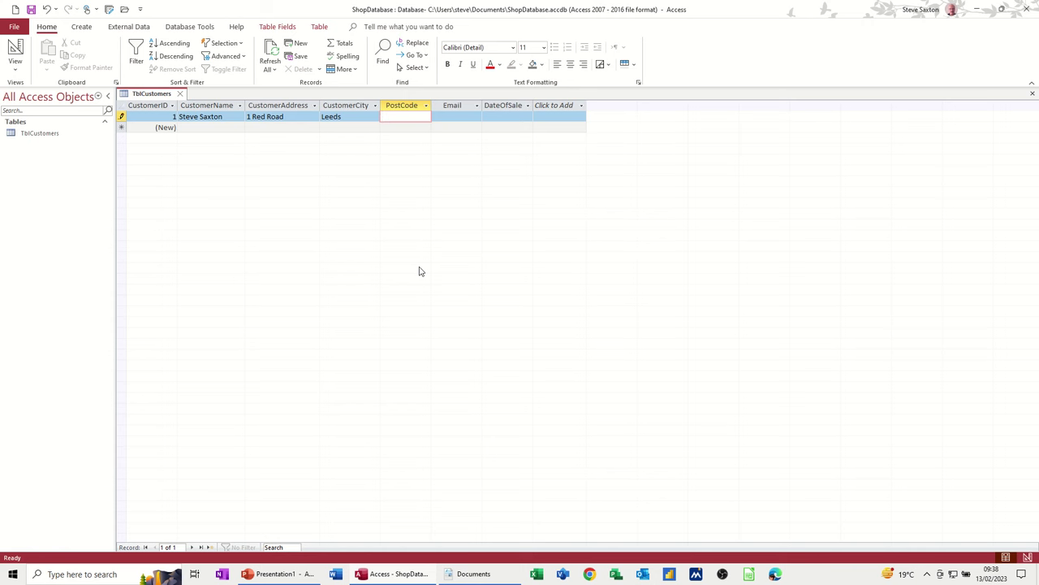
text(LE1 2RT)
- Add the customer's email and today's date 13/02/2023 as the sale date, then save the record
key(Tab)
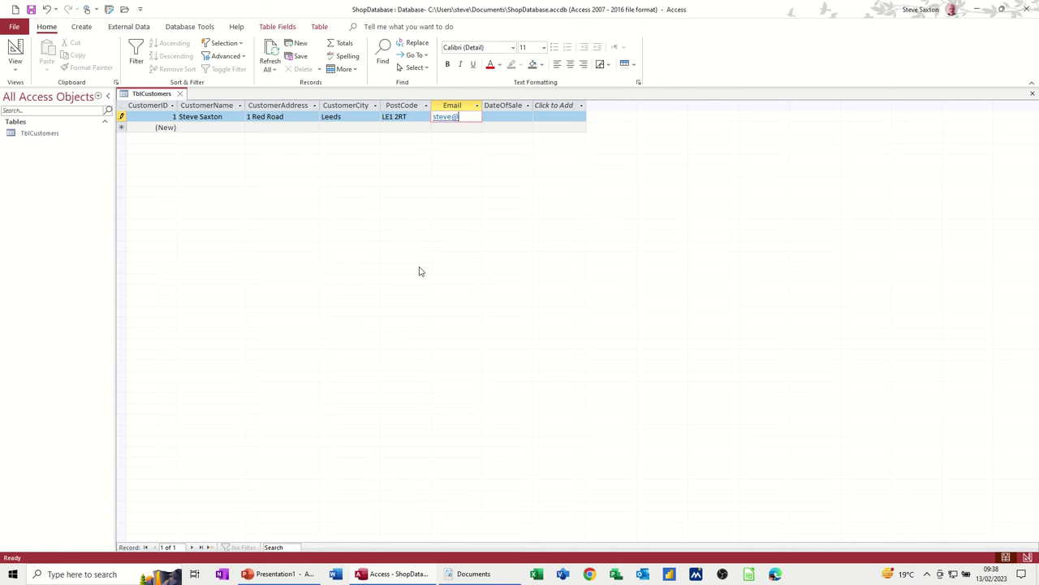
key(Tab)
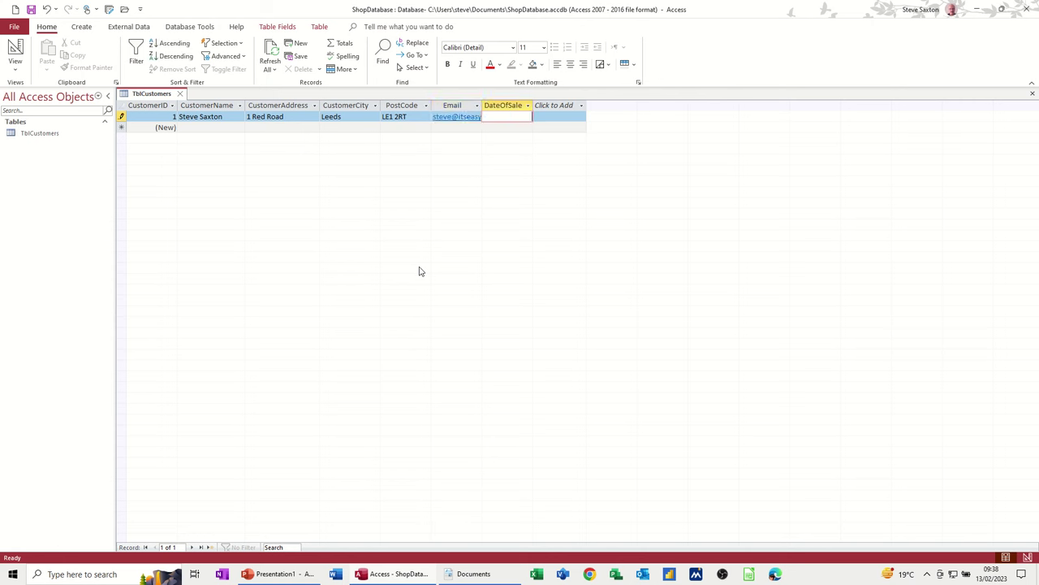
key(ctrl+semicolon)
key(Tab)
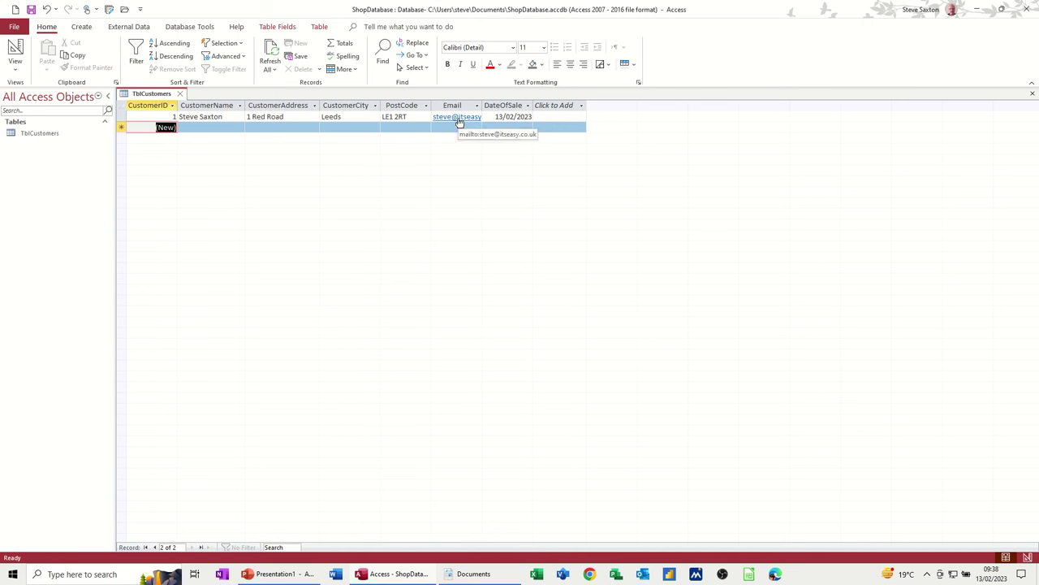
click(458, 118)
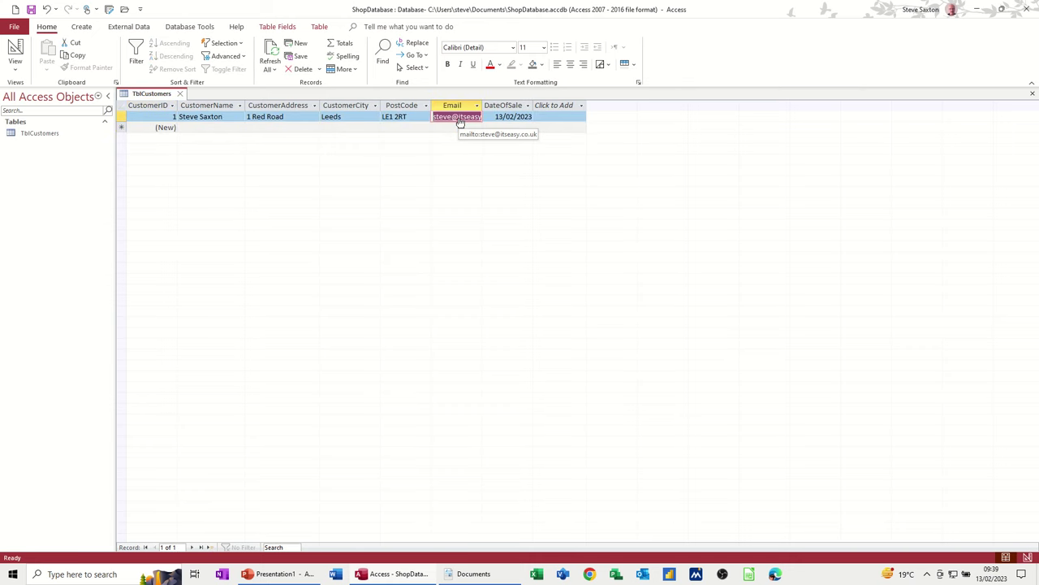
click(459, 118)
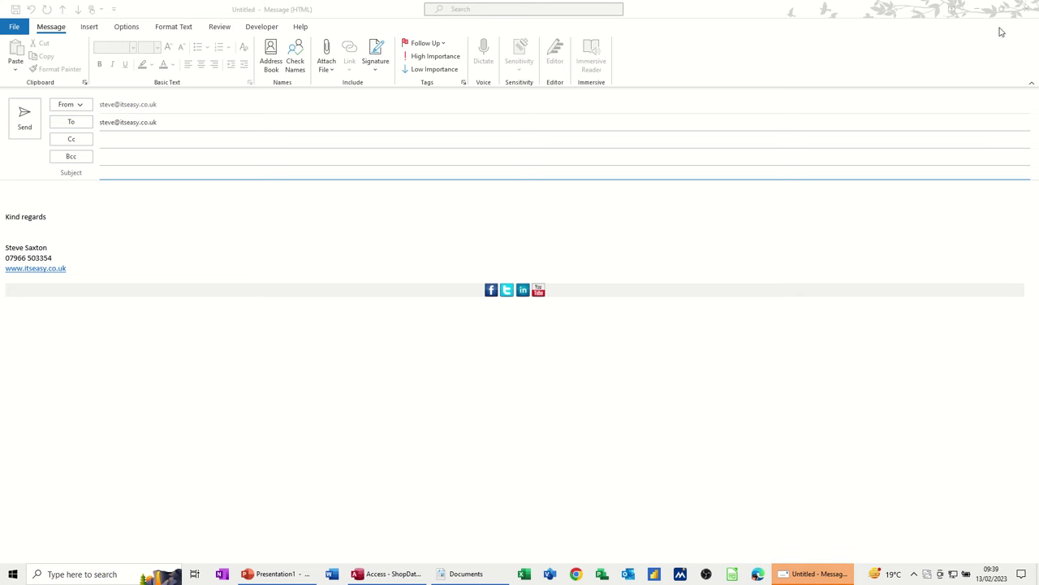
click(1027, 8)
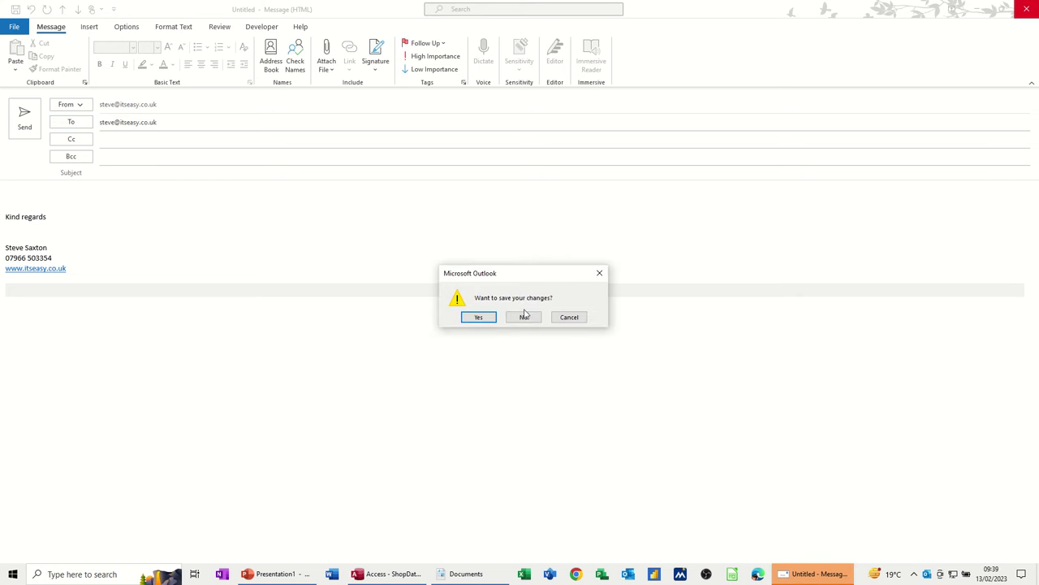
click(524, 316)
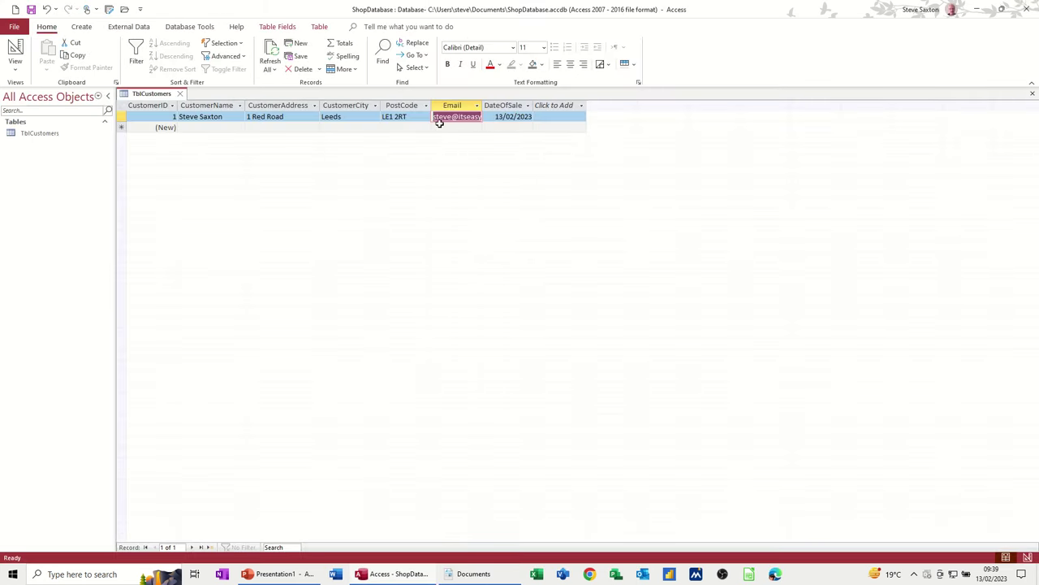
- Enter further customer records, widen the Email and CustomerAddress columns, and close the table keeping the layout
click(204, 126)
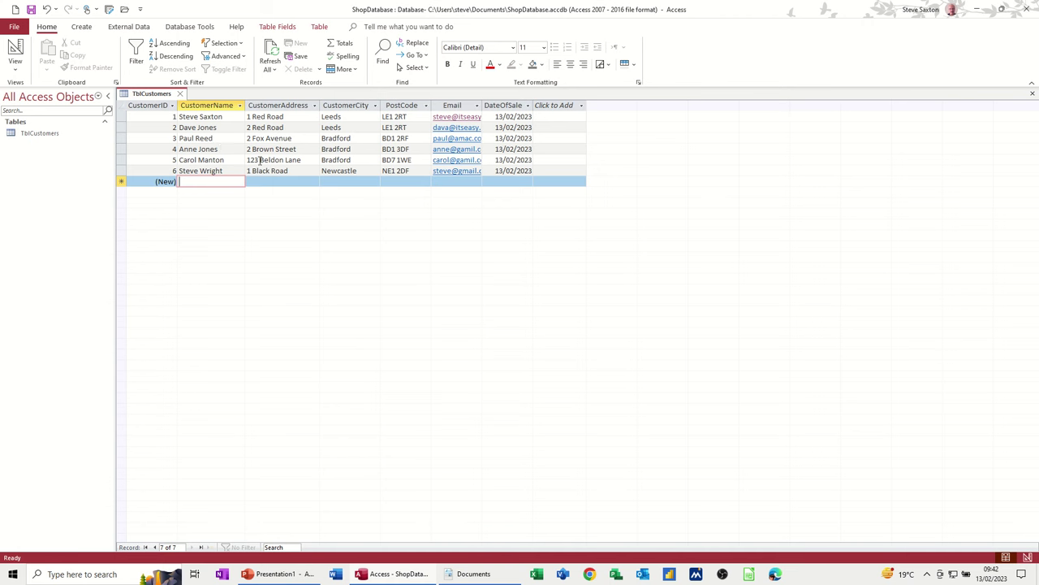
double_click(483, 105)
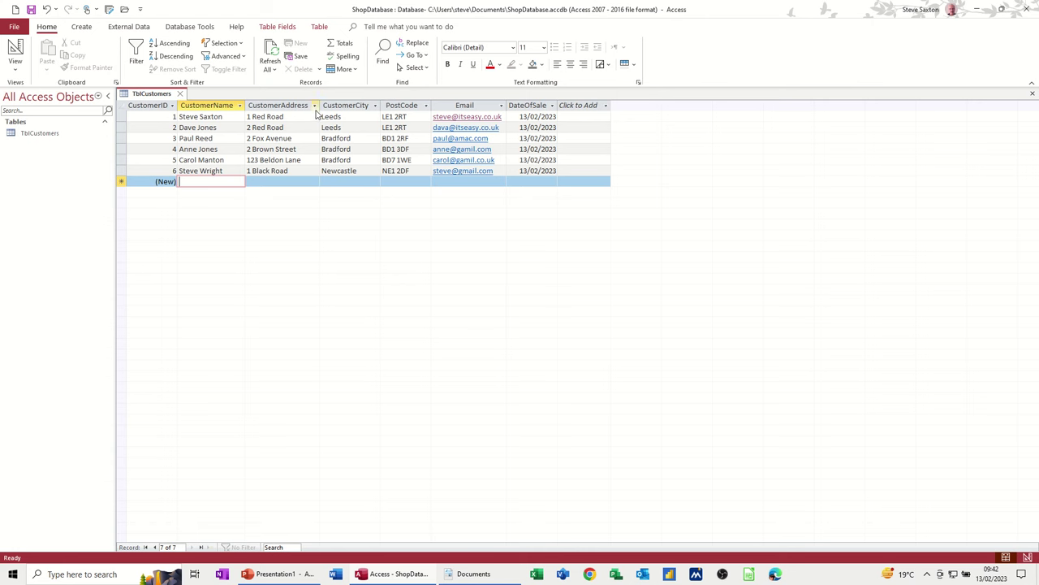
drag(321, 106, 358, 106)
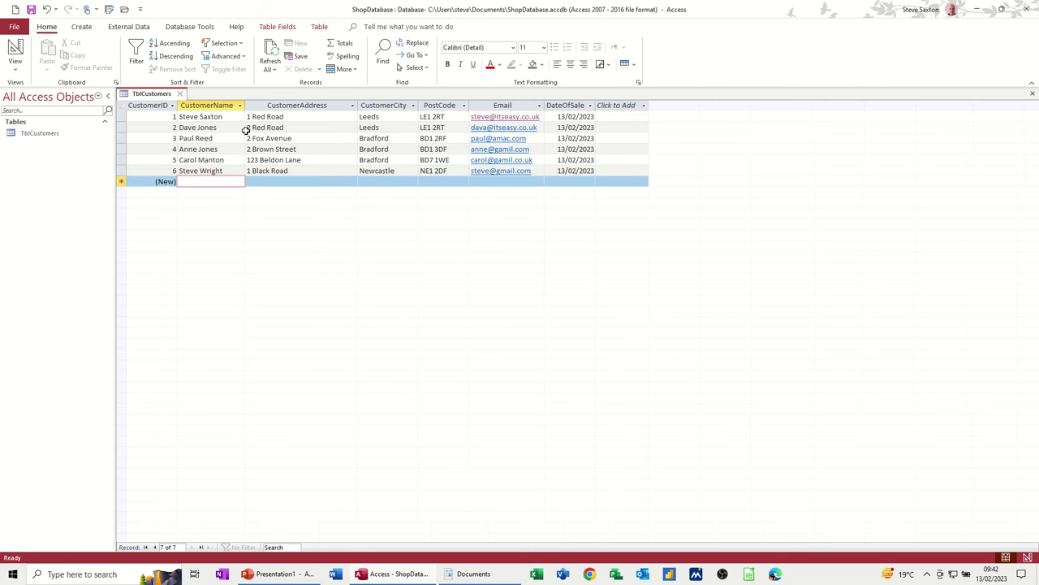
click(180, 93)
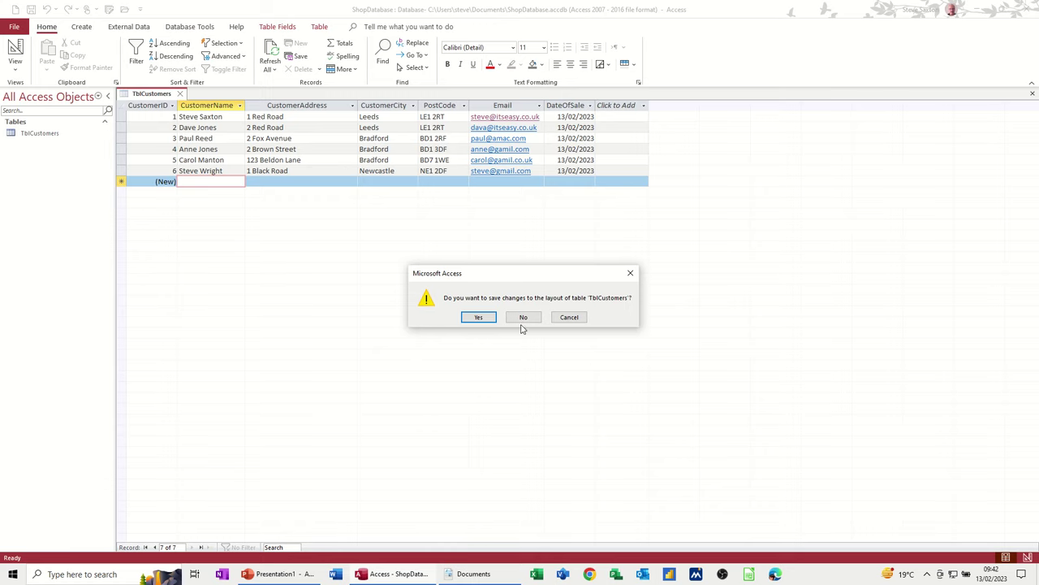
click(477, 318)
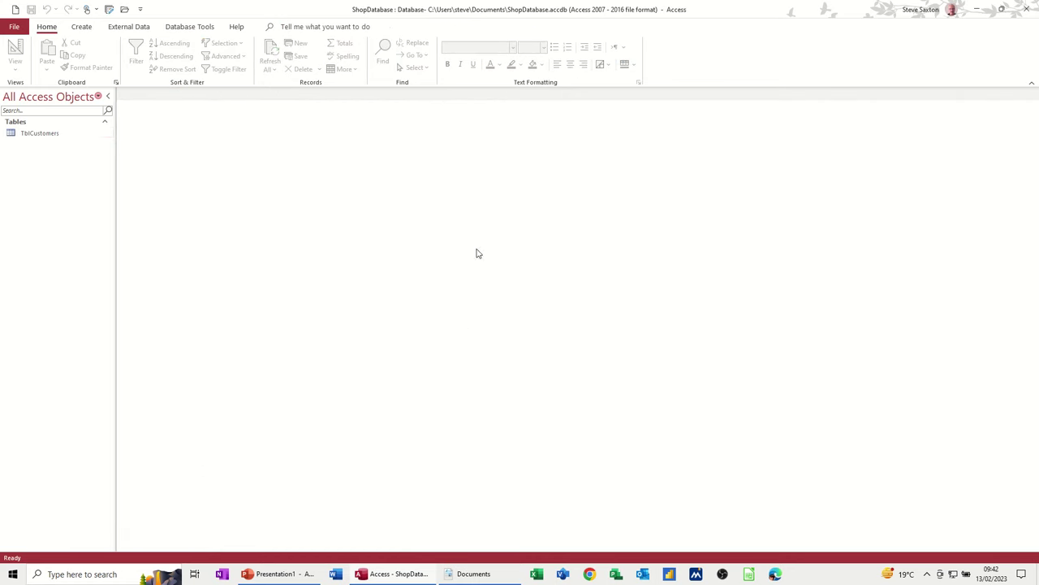
- Reopen TblCustomers, add a seventh customer by first name only dated 13/02/2023, then close it
double_click(39, 138)
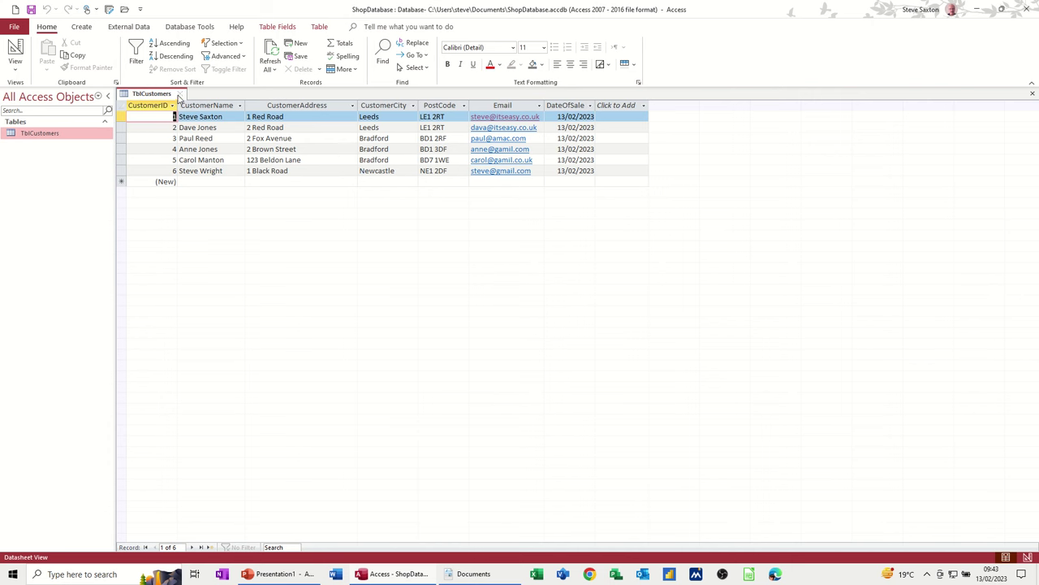
click(198, 181)
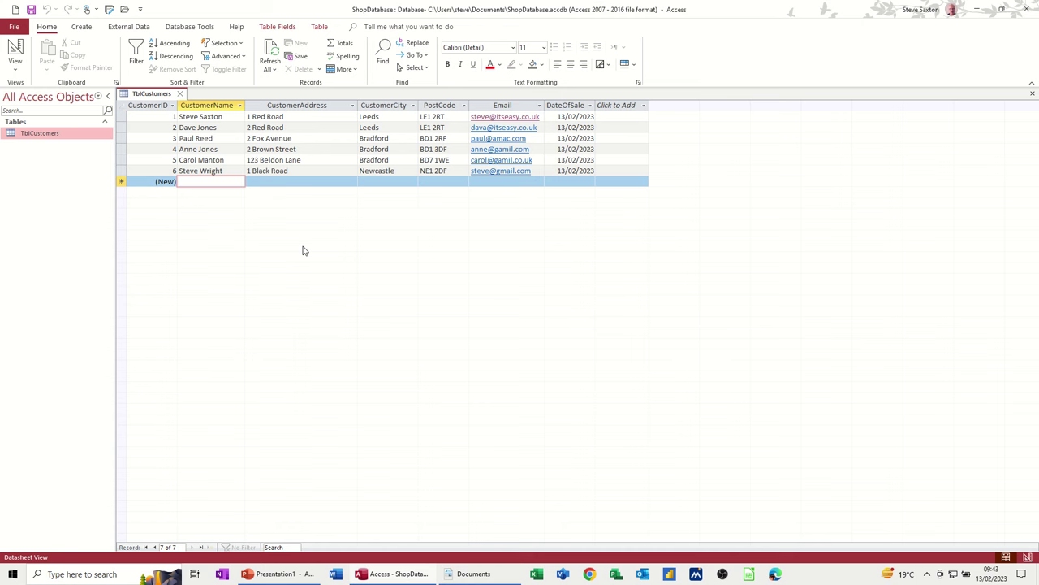
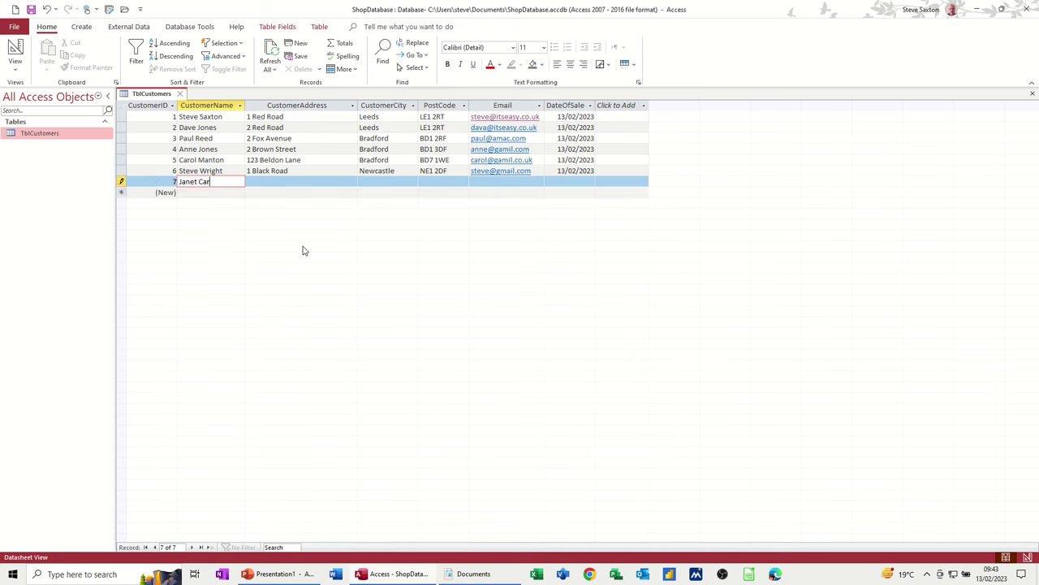
key(Tab)
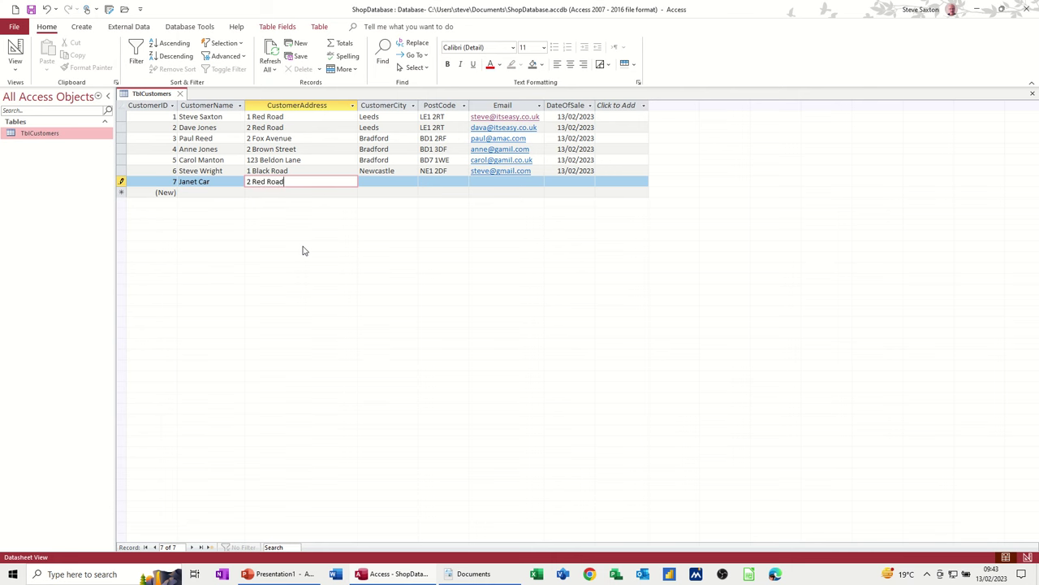
key(Tab)
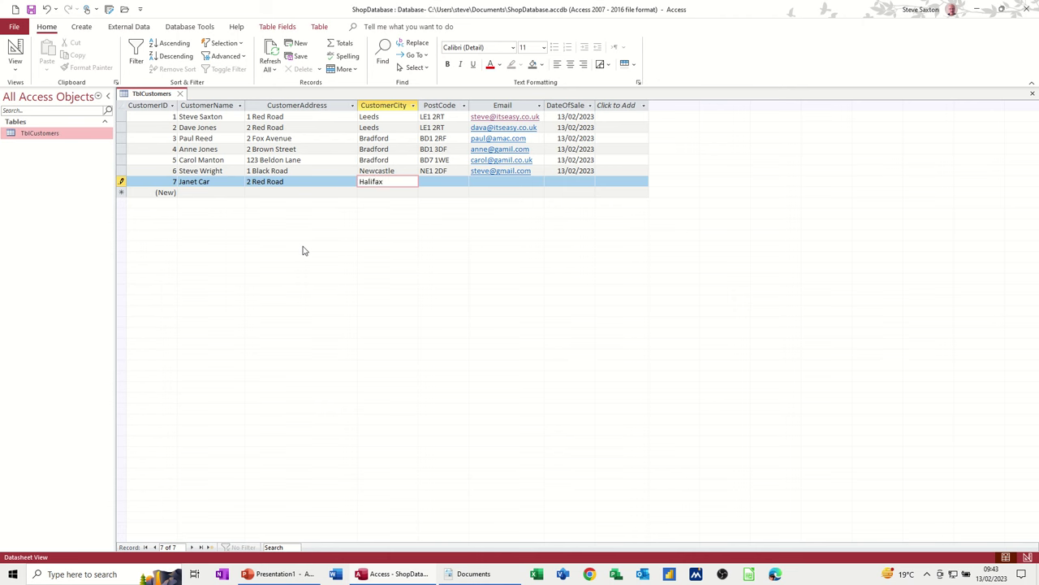
key(Tab)
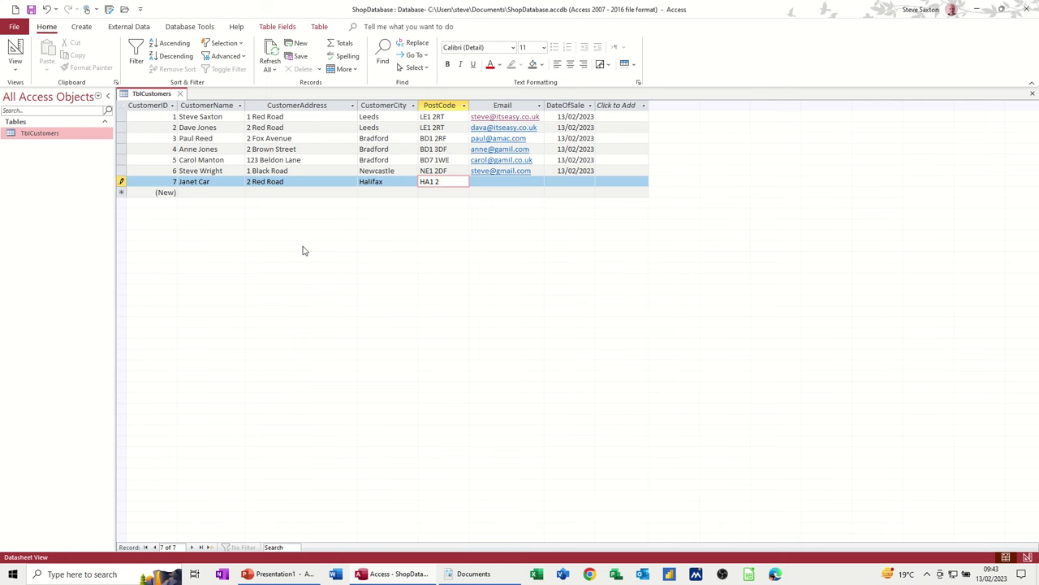
key(Tab)
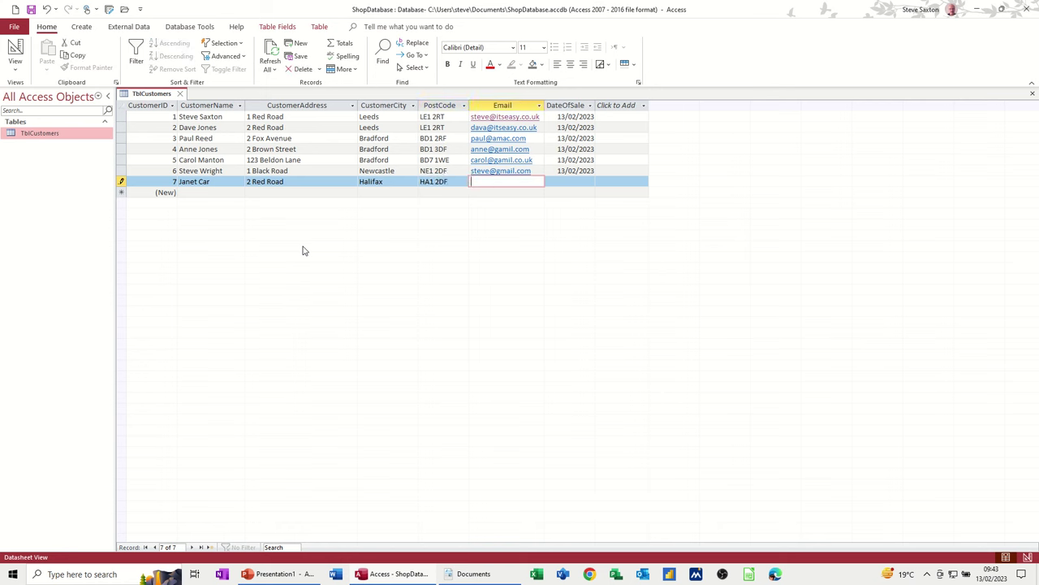
key(Tab)
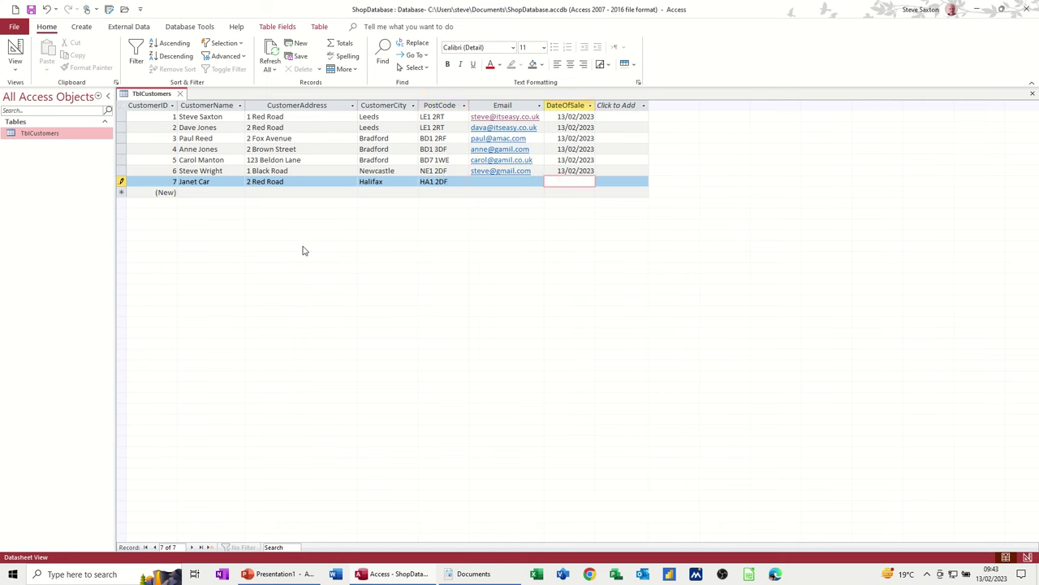
key(ctrl+semicolon)
click(344, 192)
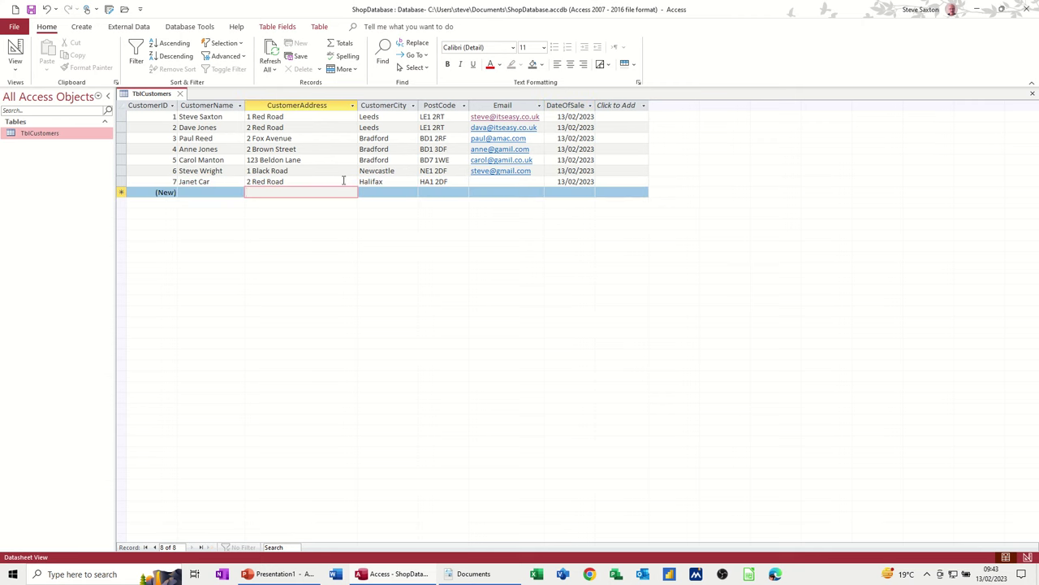
click(184, 94)
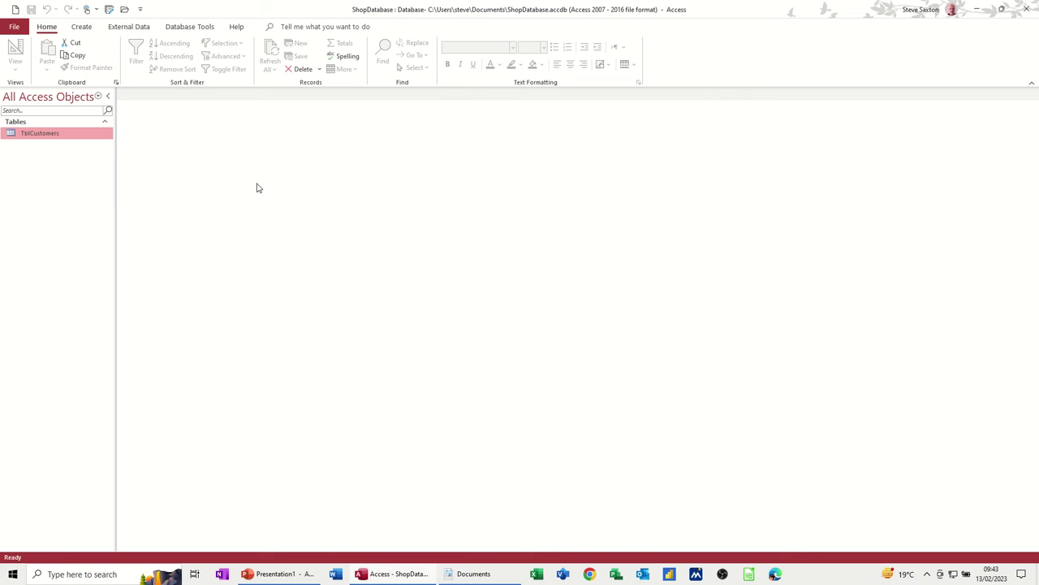
- Open and close TblCustomers, then bring up the Create ribbon options
double_click(51, 137)
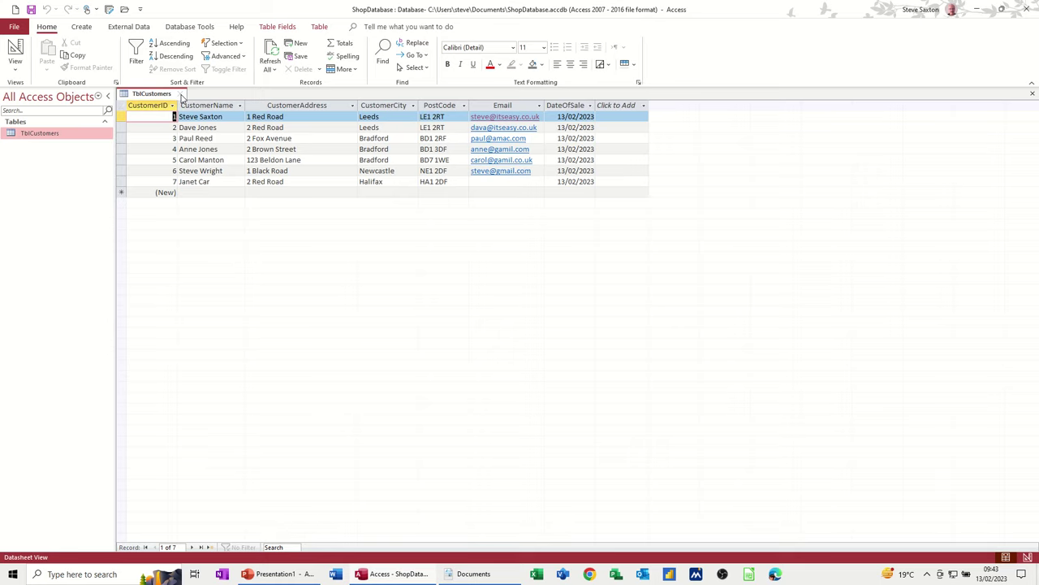
click(182, 94)
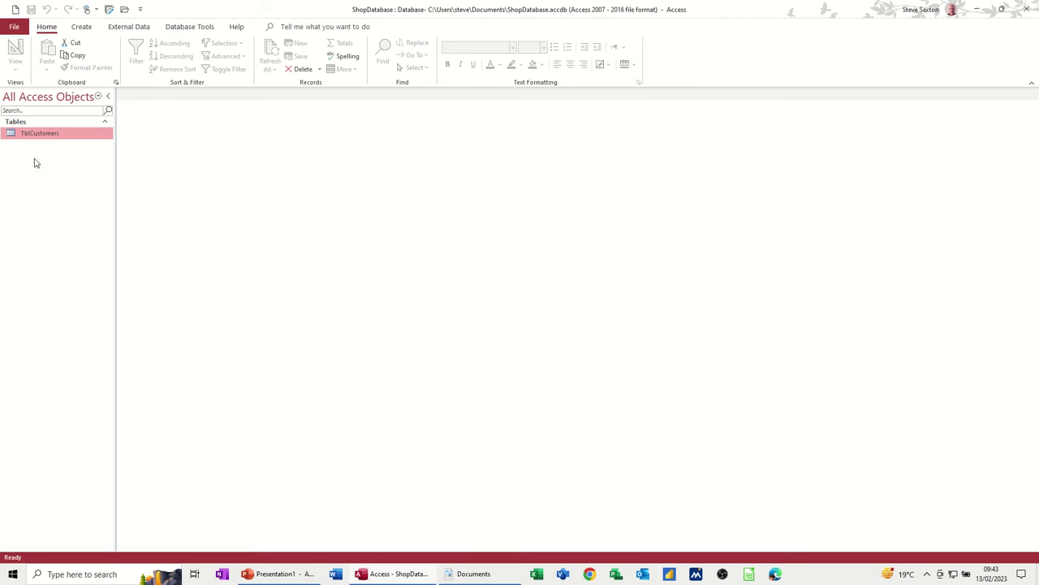
click(82, 29)
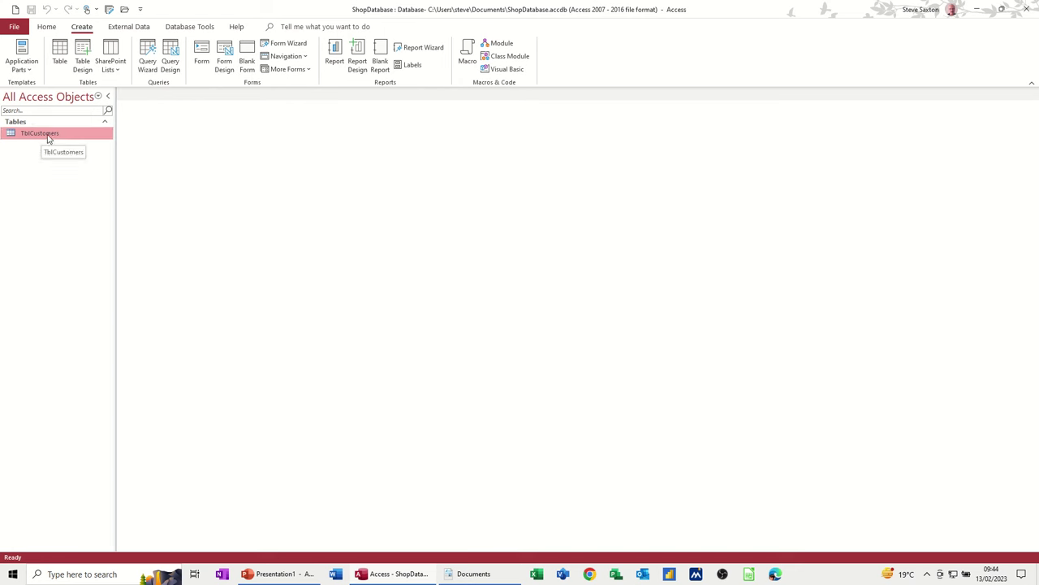
click(169, 61)
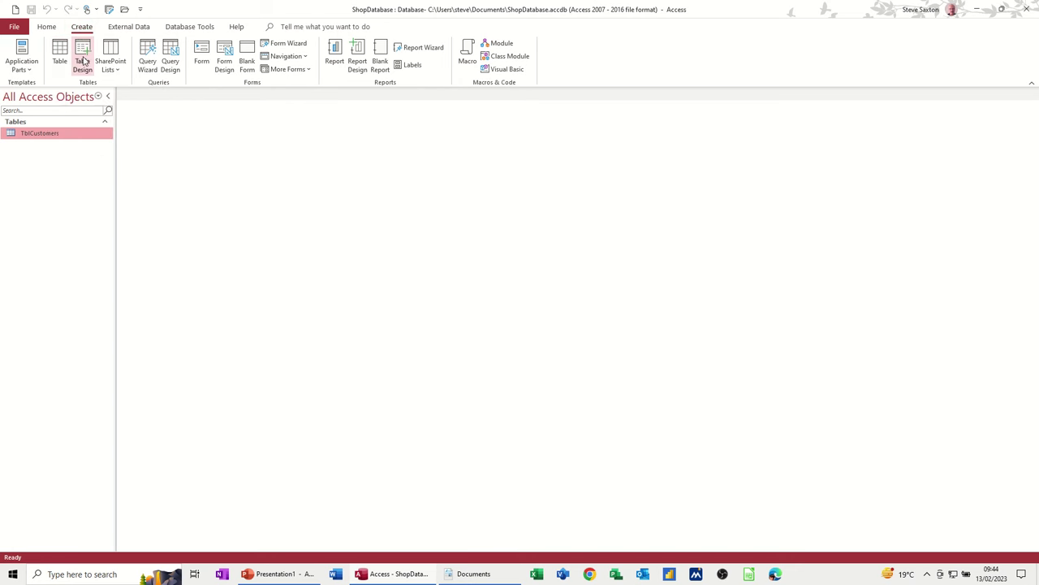
- Start a new table design with StockID as an AutoNumber primary key
click(83, 62)
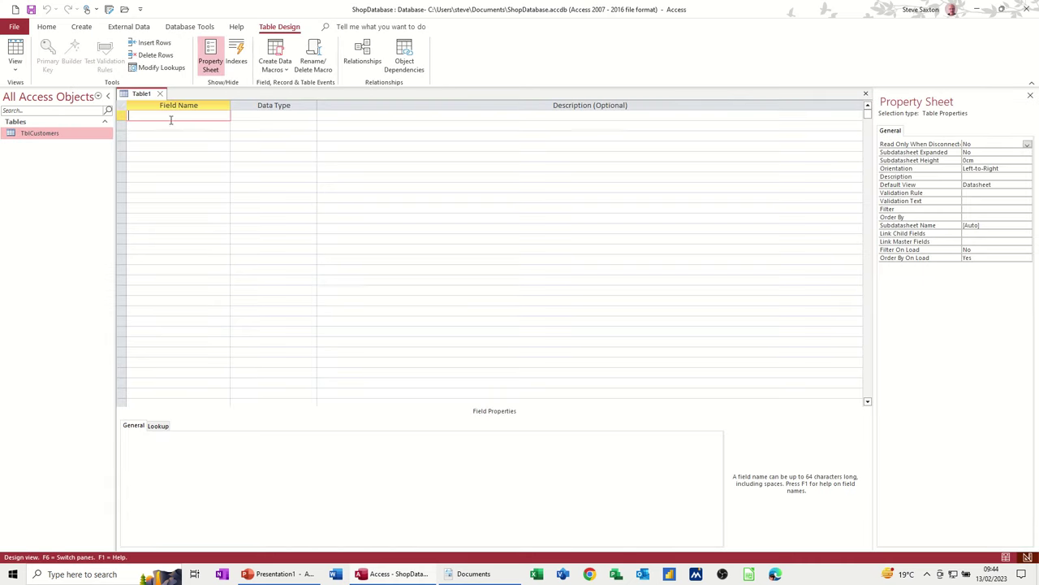
text(StockID)
key(Tab)
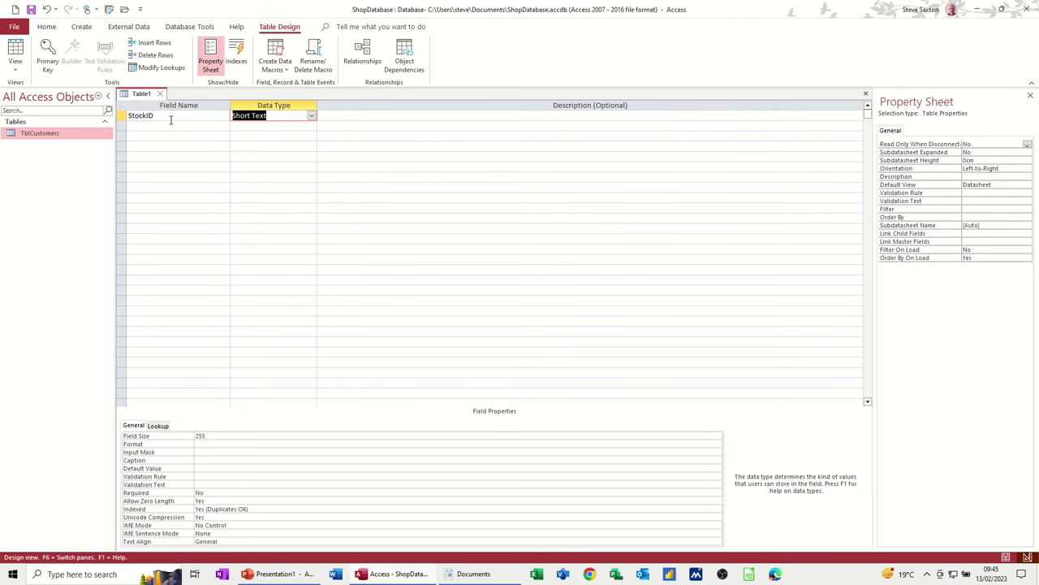
text(autoNumber)
click(167, 116)
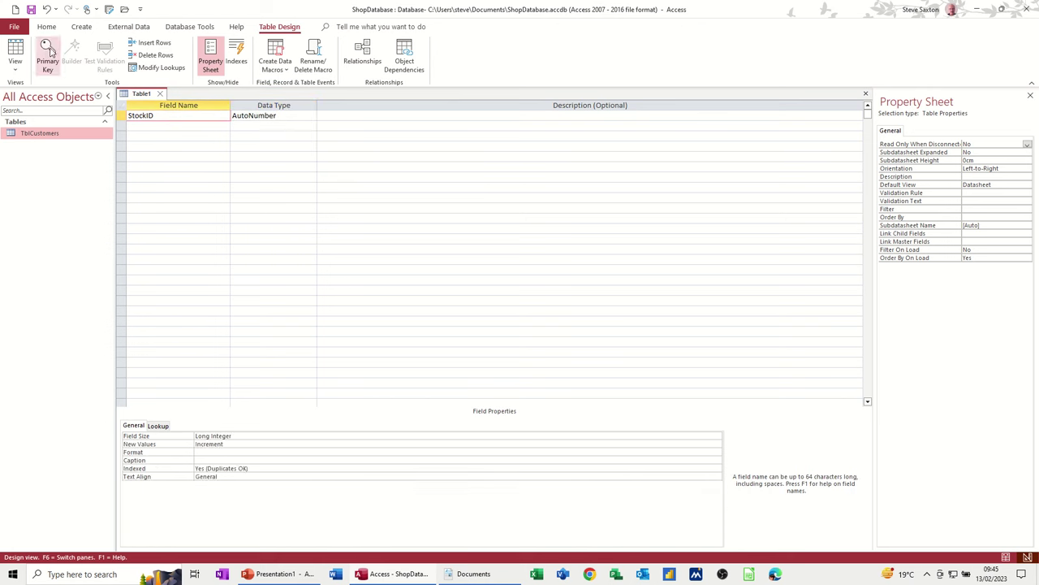
click(49, 56)
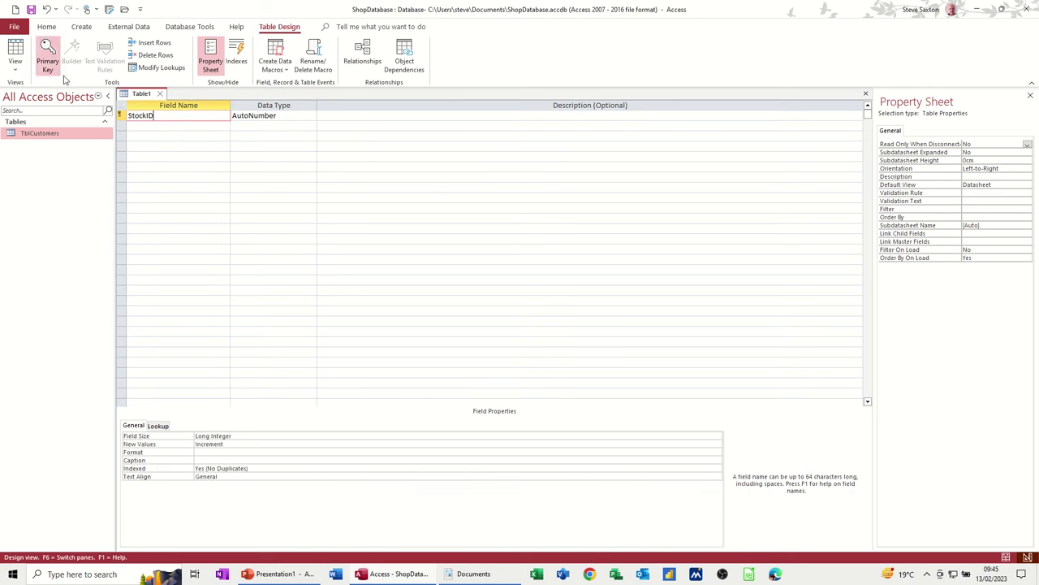
- Add a Short Text Item field and a Qty field below it
click(159, 124)
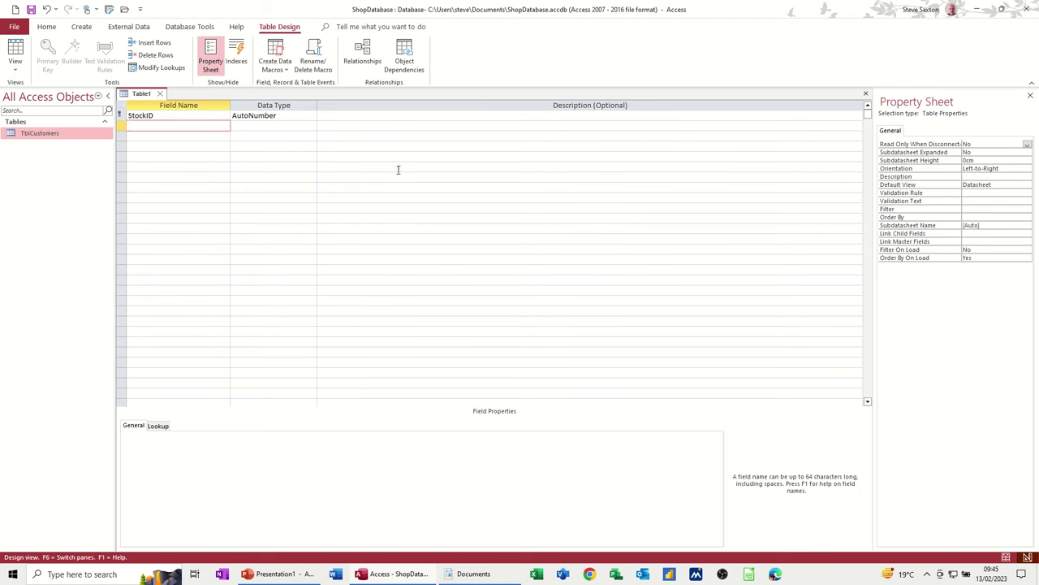
text(Item)
key(Tab)
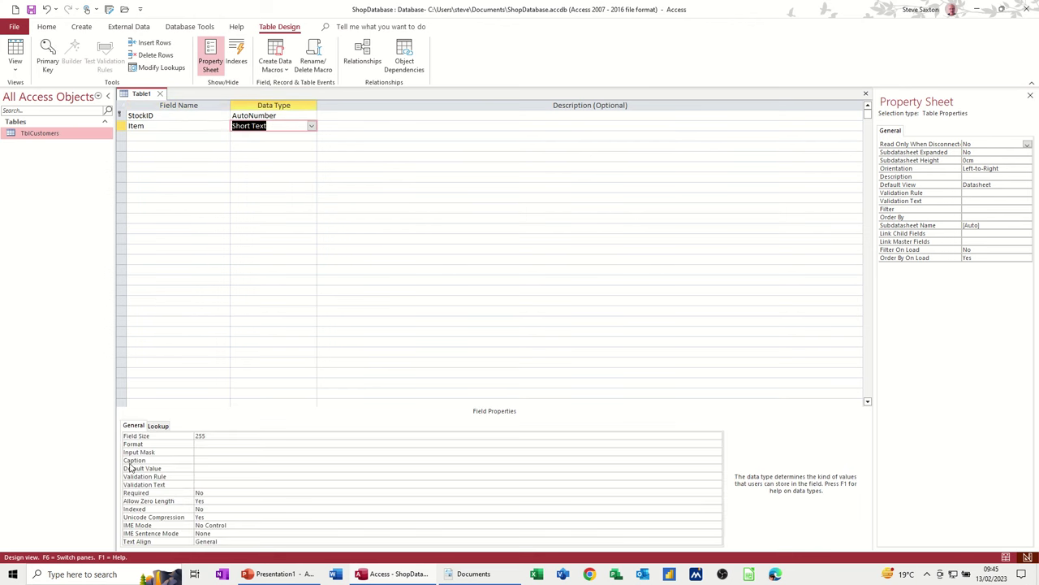
double_click(201, 436)
click(213, 437)
click(148, 133)
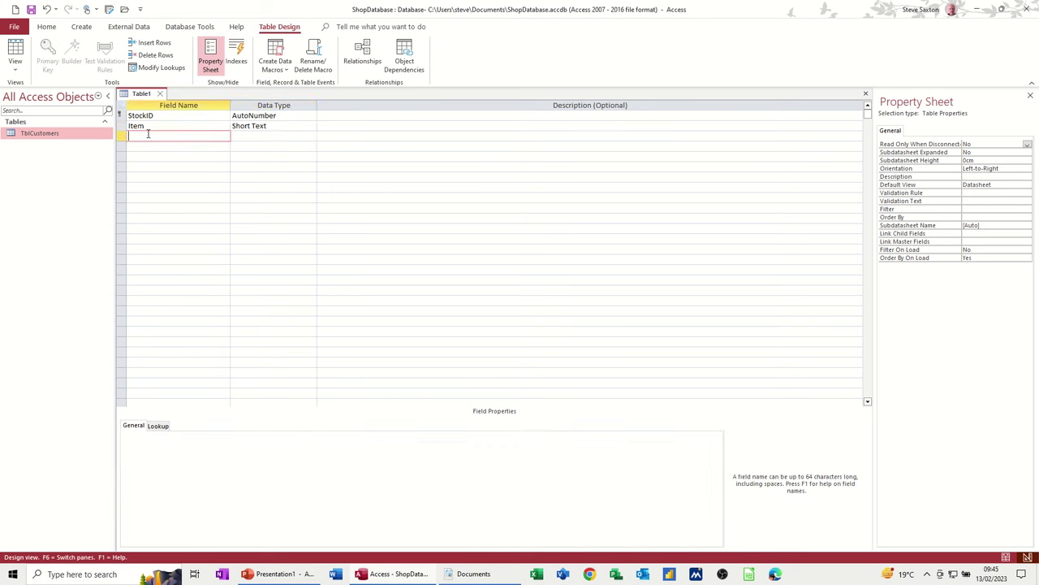
text(Qty)
key(Tab)
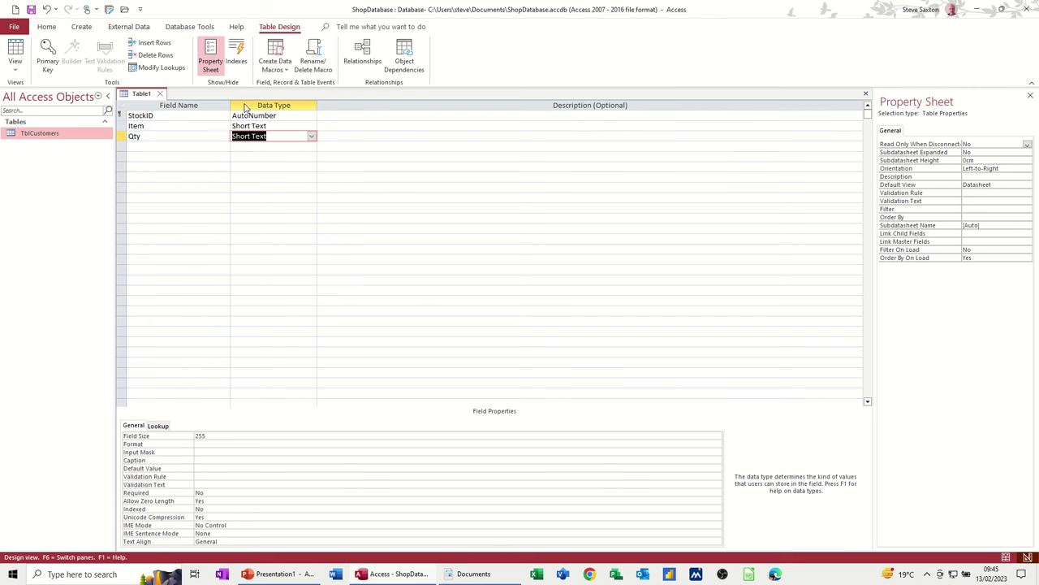
click(311, 138)
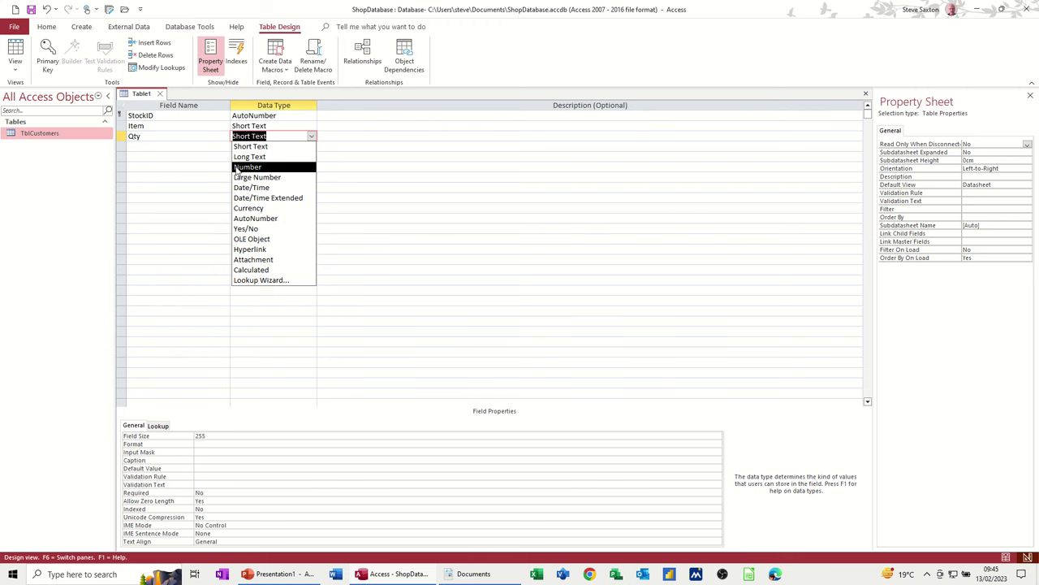
- Make Qty a Number field and add PricePerItem as a Currency field
click(247, 167)
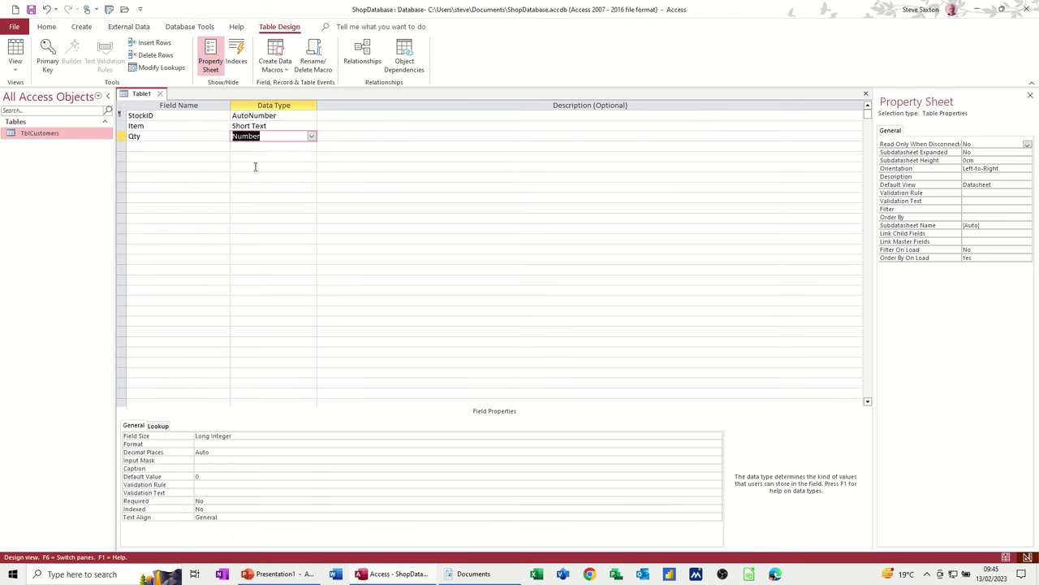
click(157, 145)
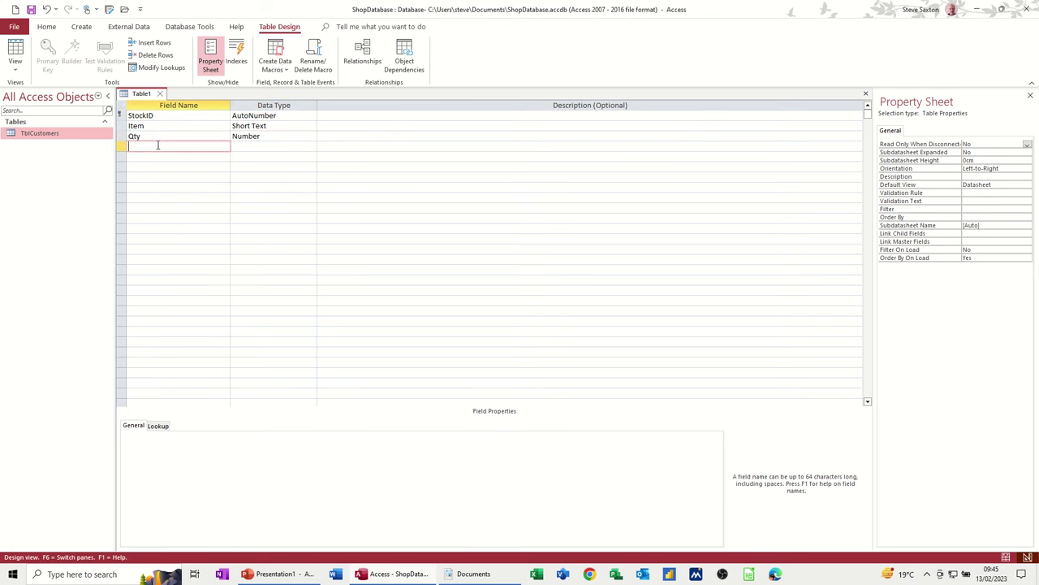
text(PricePerItem)
key(Tab)
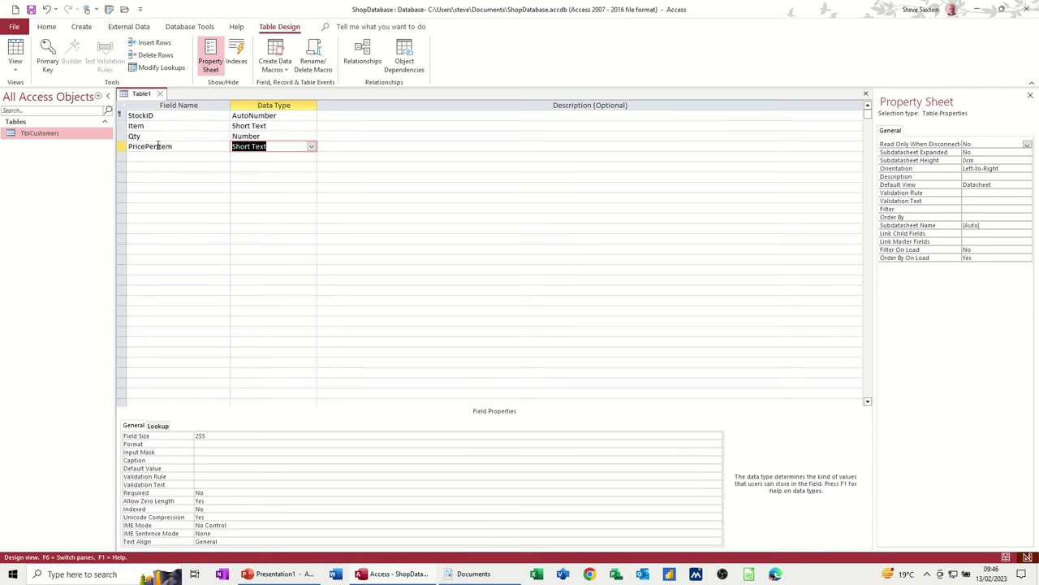
text(cy)
click(179, 156)
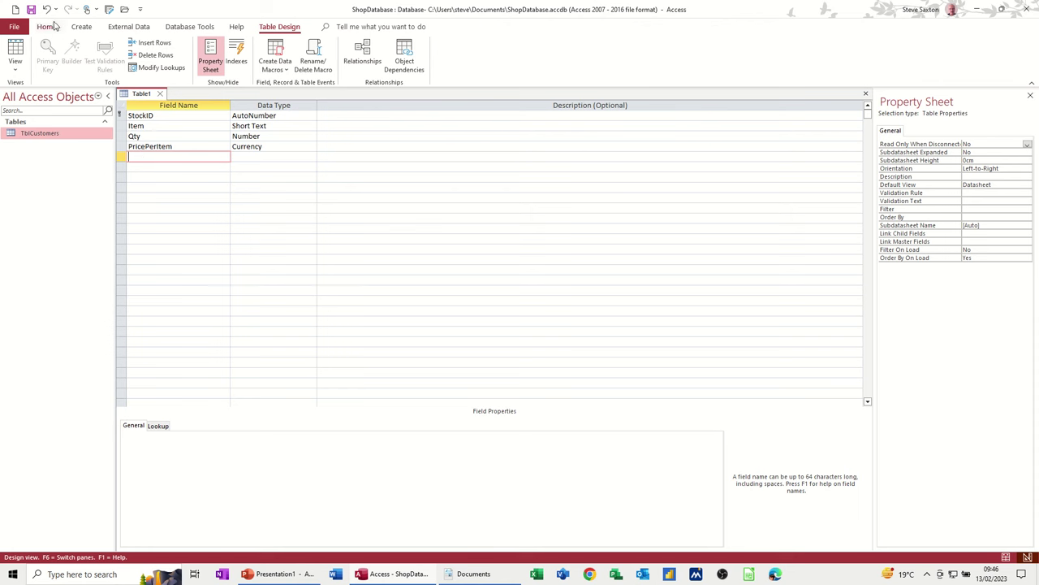
- Save the new table under the name TblStock
click(31, 10)
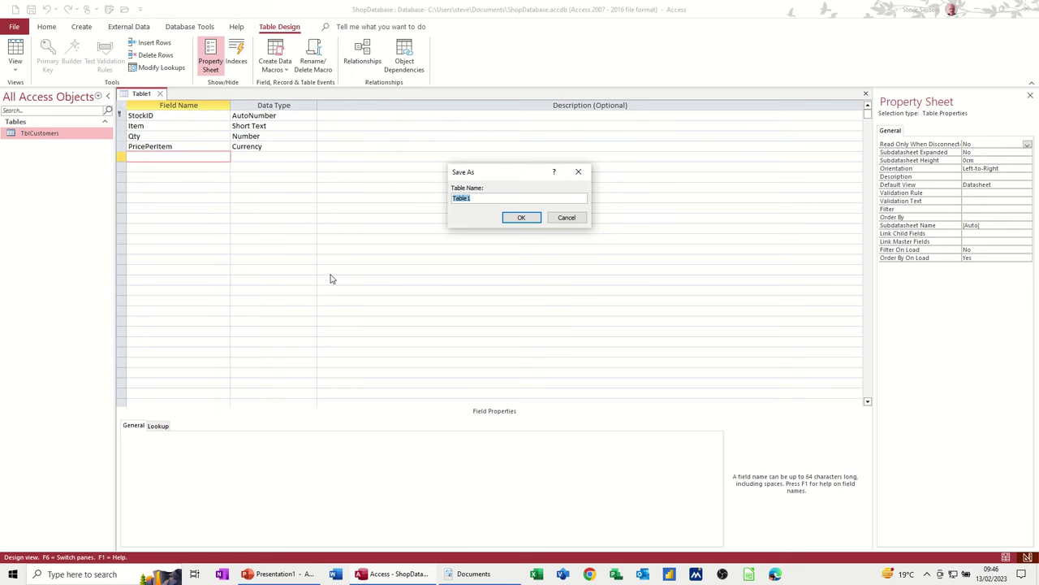
text(TblStock)
click(520, 217)
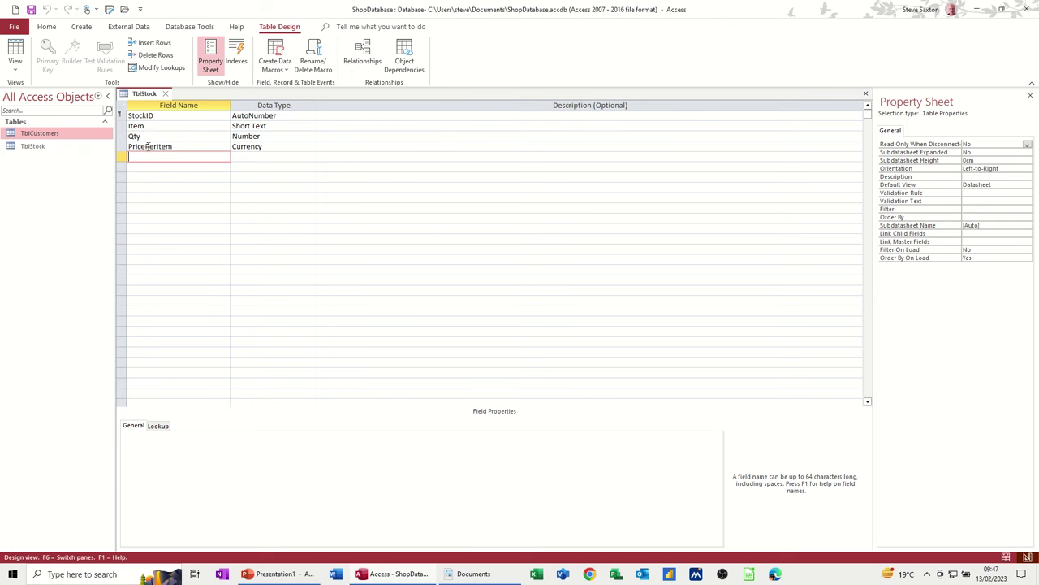
- Add a Number field named CustomerID, save the design, and switch to Datasheet View
text(CustomerID)
key(Tab)
text(n)
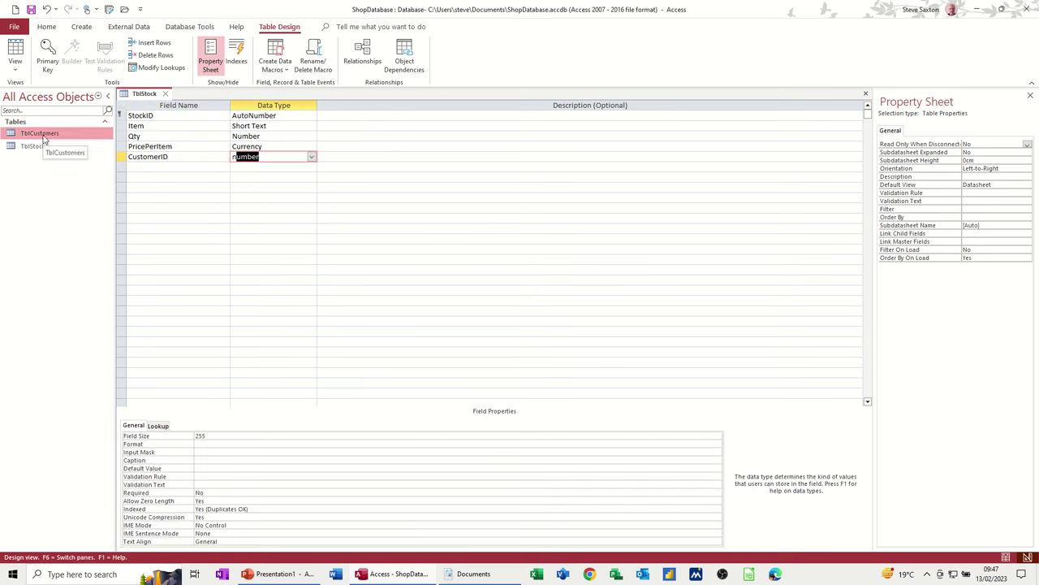
click(216, 157)
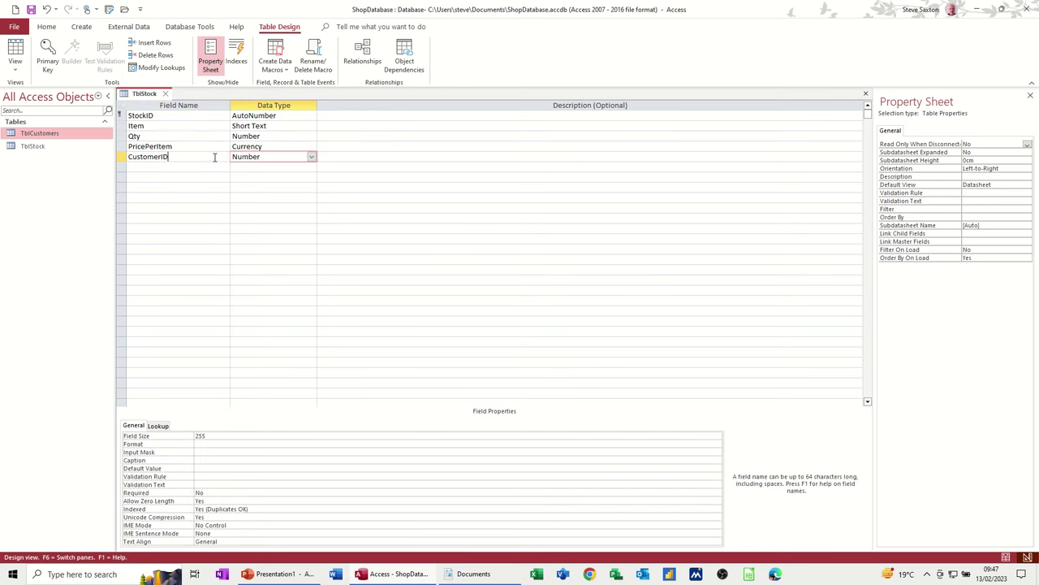
click(287, 157)
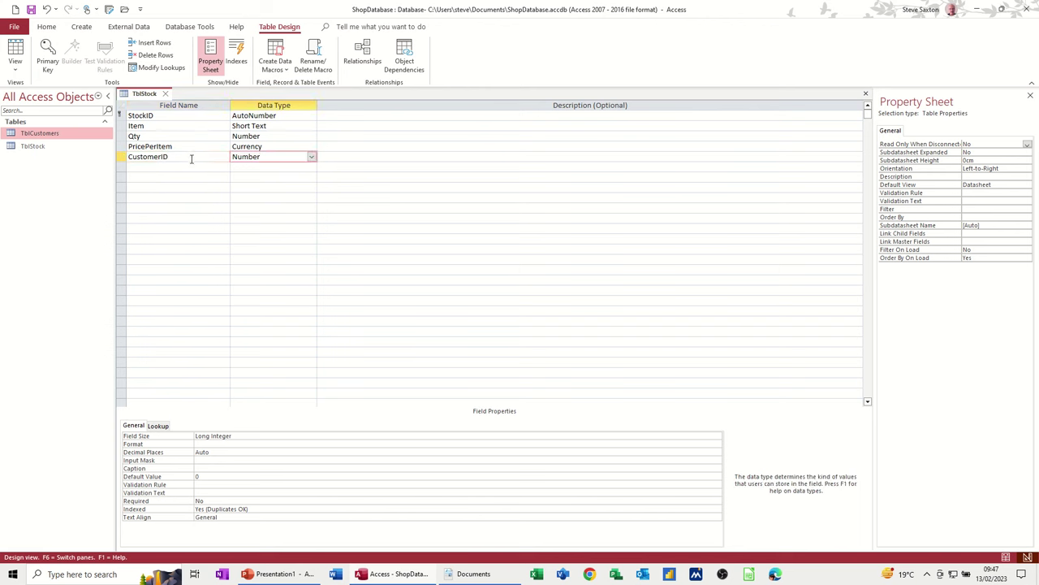
click(32, 10)
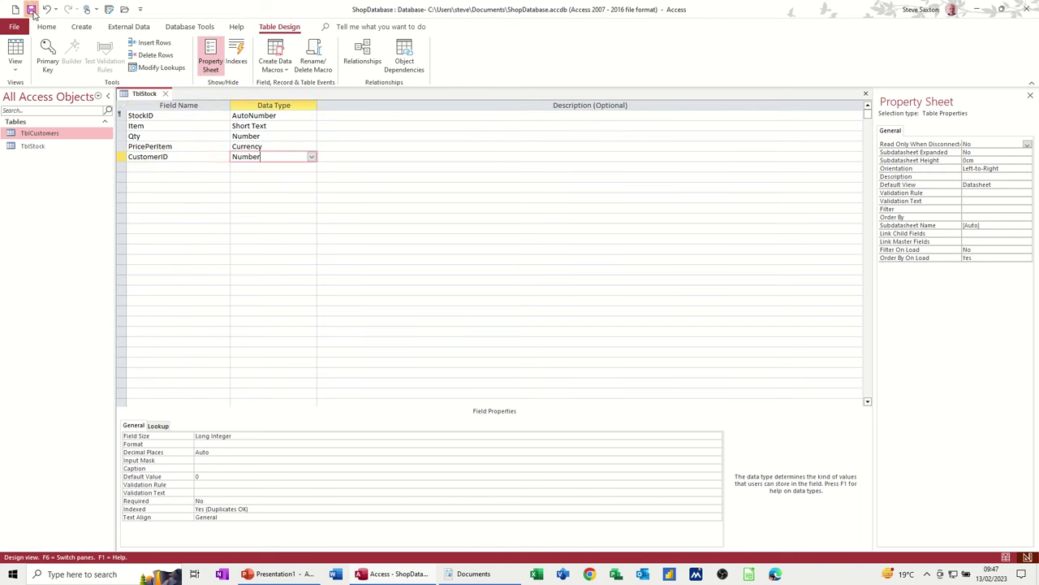
click(15, 53)
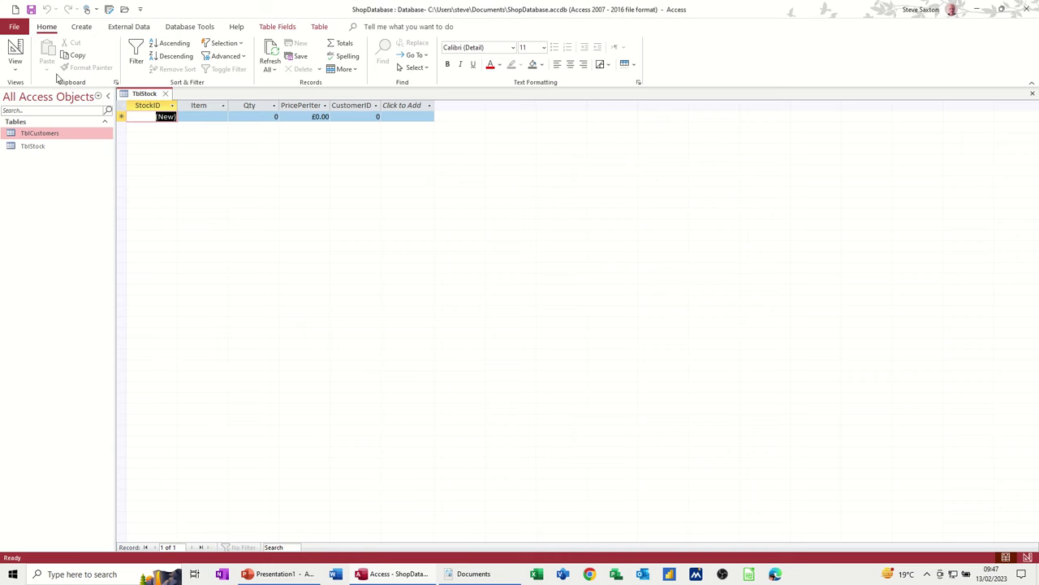
- Open TblCustomers and switch it to Design View to review its fields
click(15, 50)
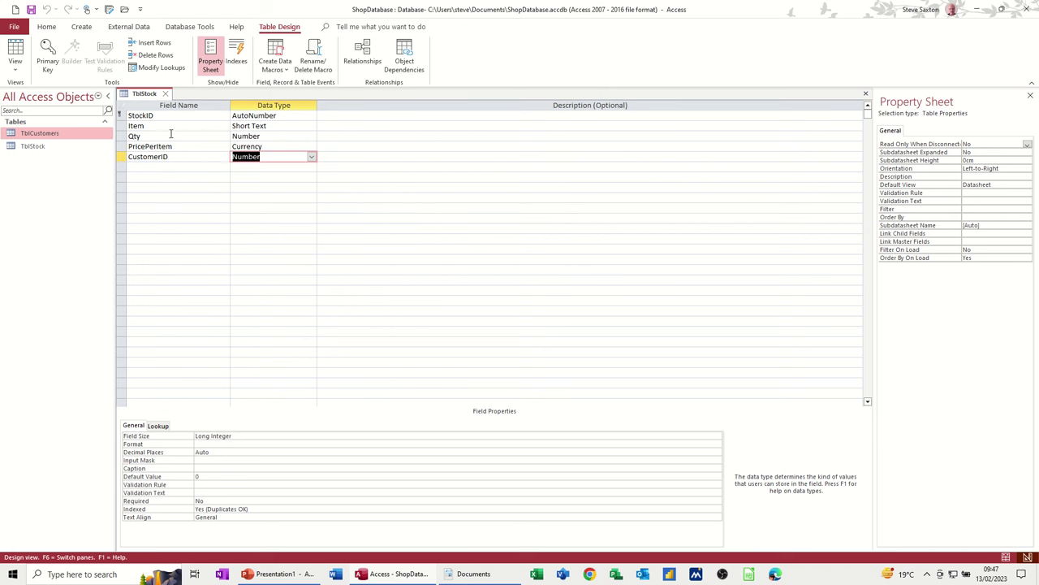
click(22, 136)
double_click(23, 136)
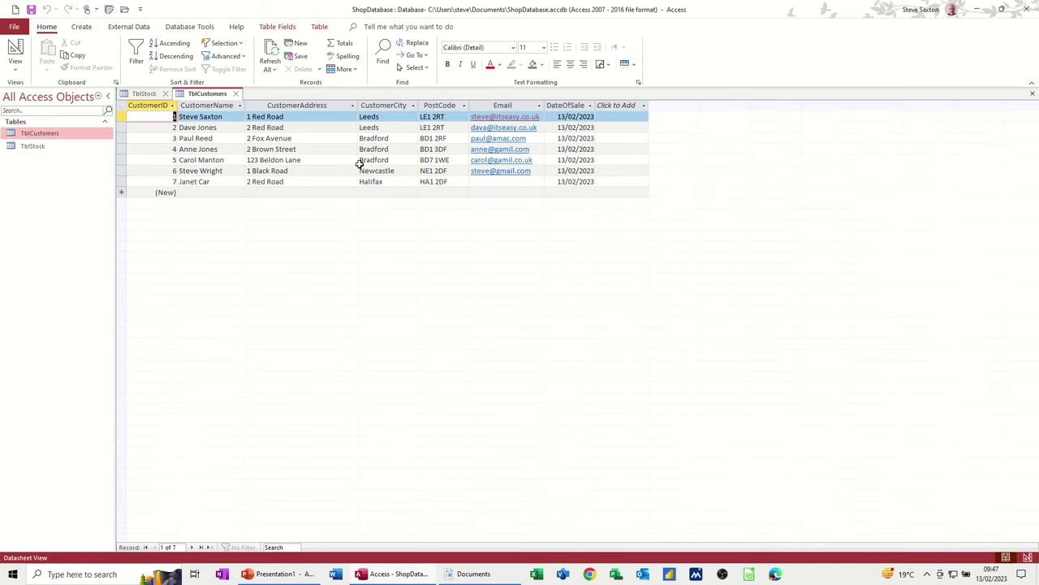
click(14, 50)
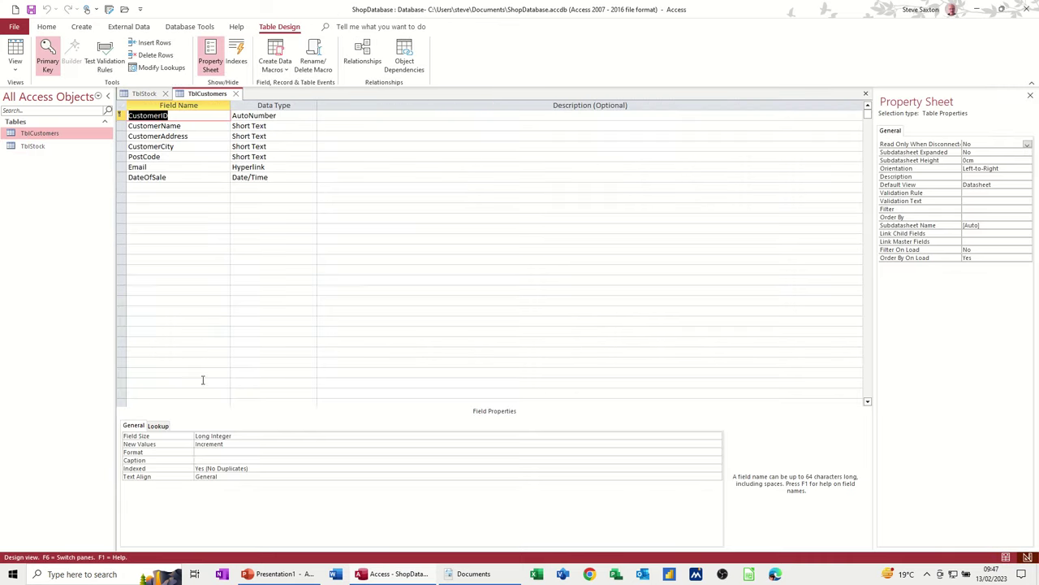
- Check the CustomerCity field's properties, close TblCustomers, and show TblStock's datasheet
click(186, 145)
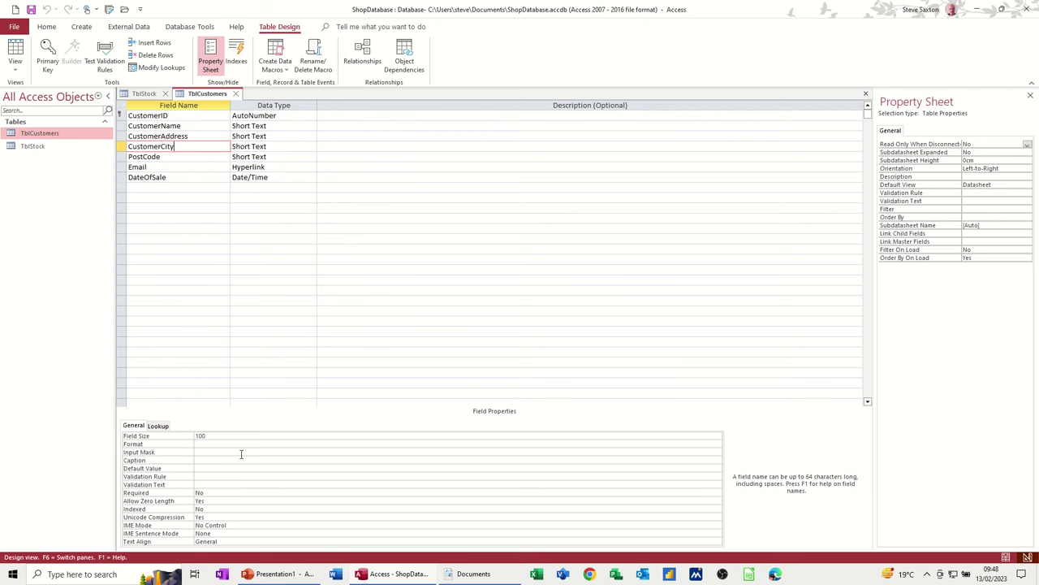
click(235, 94)
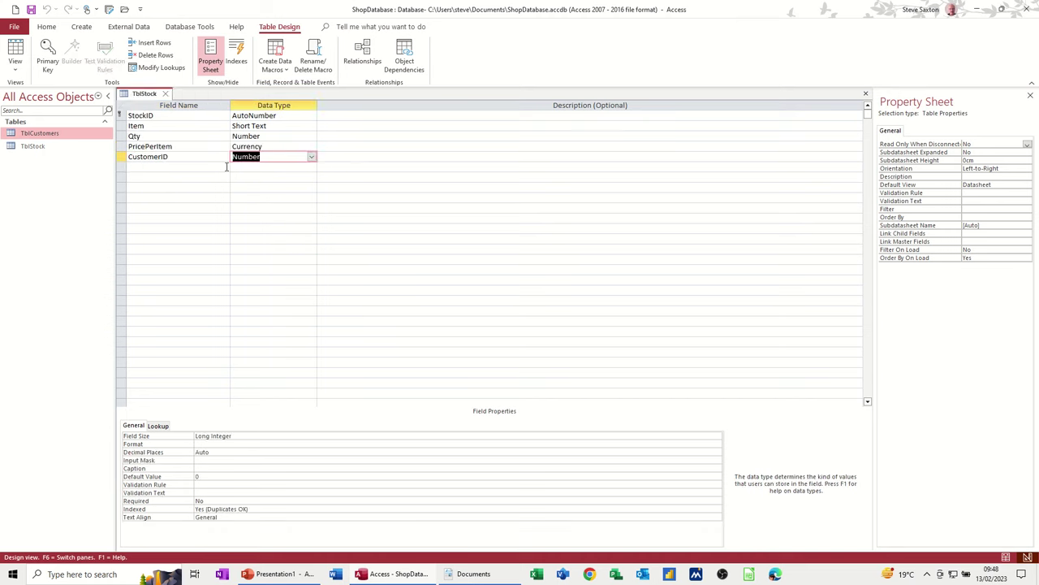
click(16, 52)
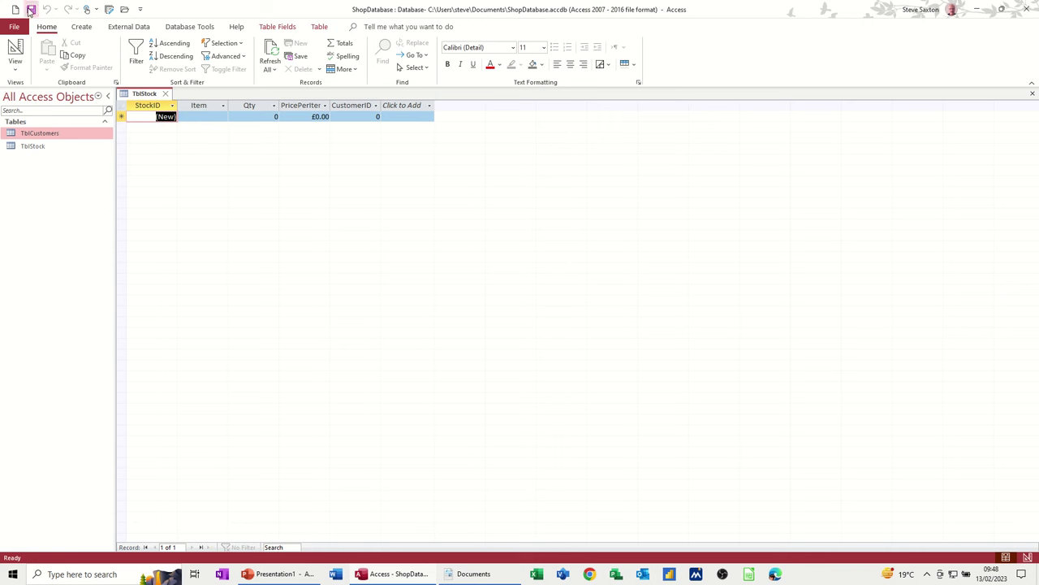
- Enter the first stock record, Bread Buns with Qty 6 at £1.00, then return to Design View
click(30, 10)
click(204, 116)
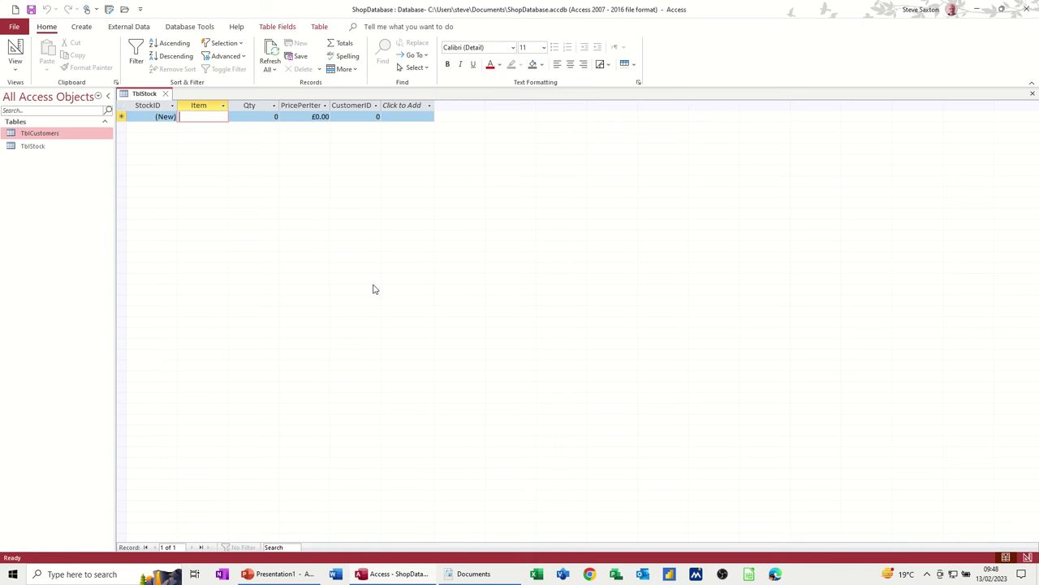
text(Bread)
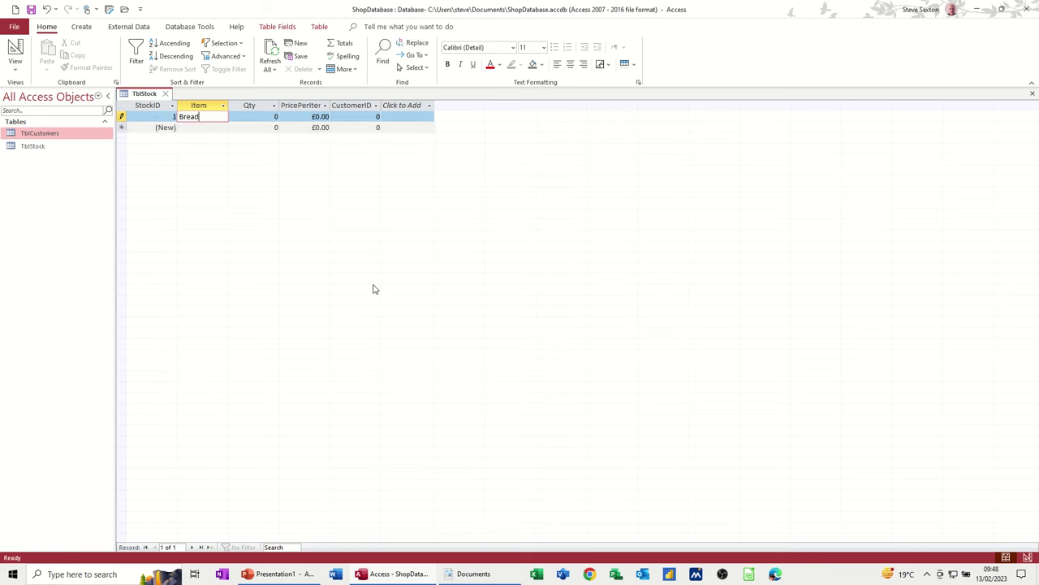
text( Buns)
key(Tab)
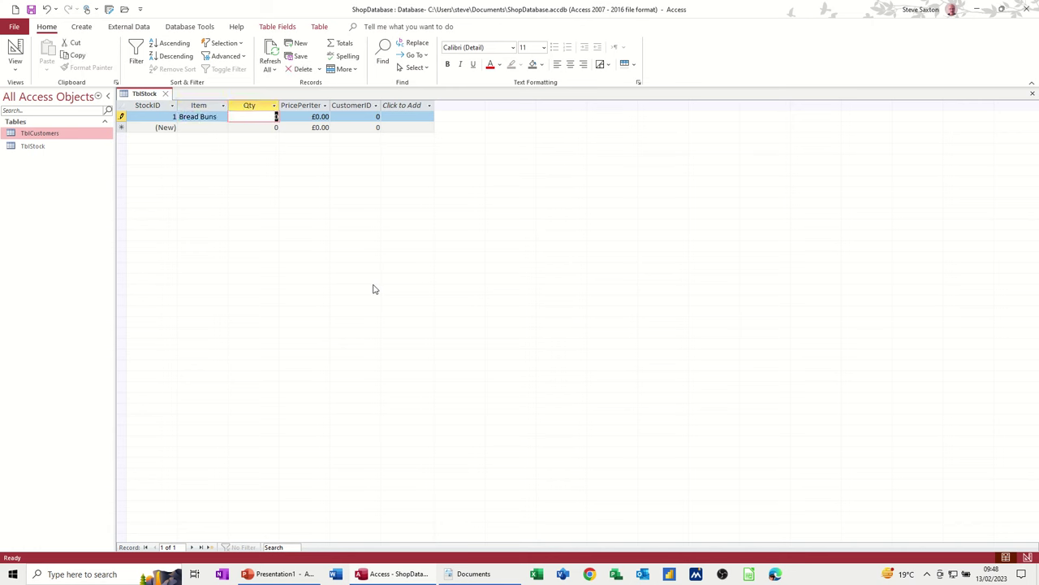
text(6)
key(Tab)
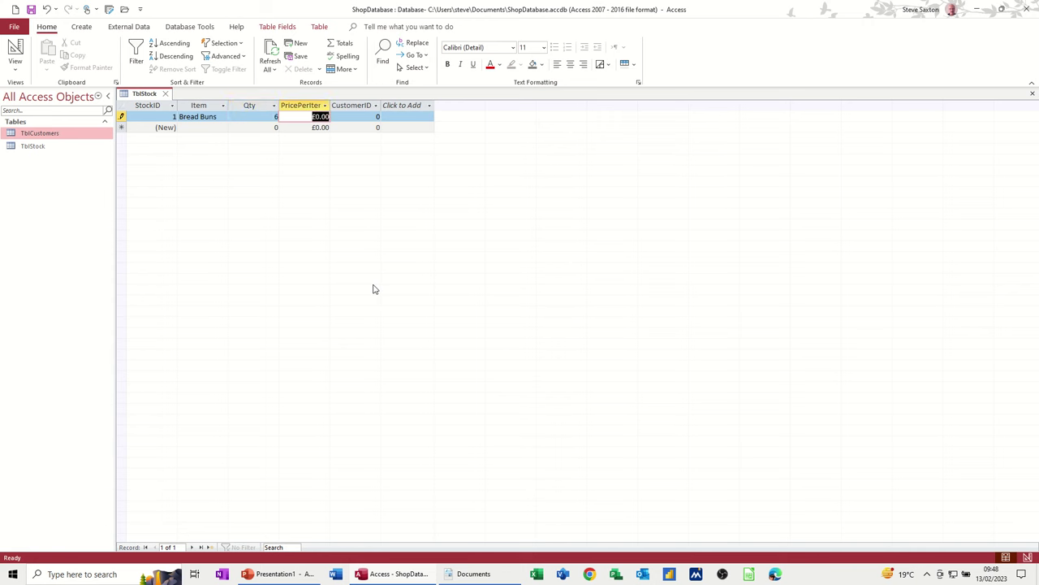
text(1)
key(Tab)
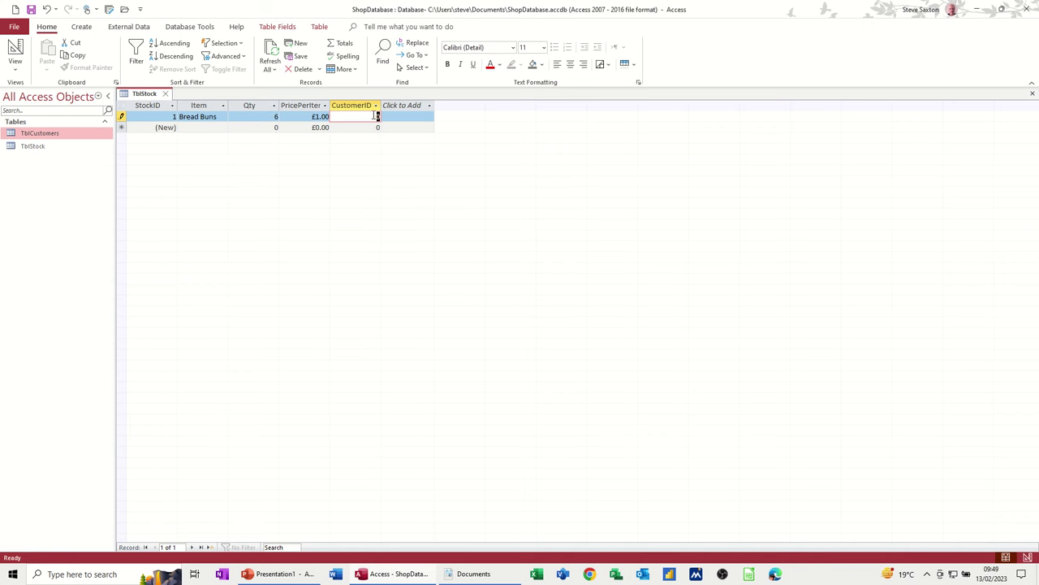
click(15, 53)
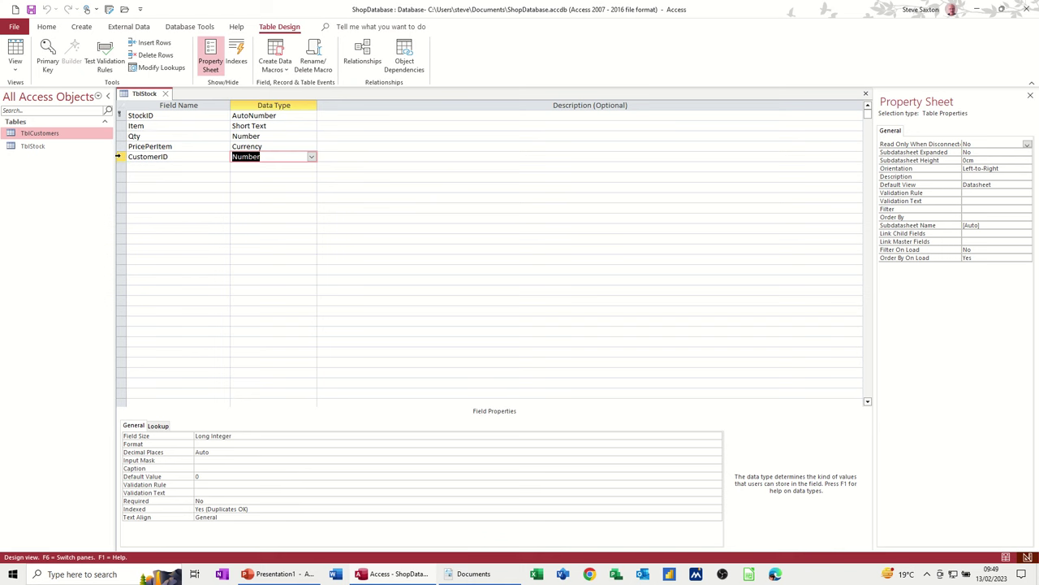
- Delete TblStock's CustomerID field and its indexes, save, and return to the datasheet
click(120, 157)
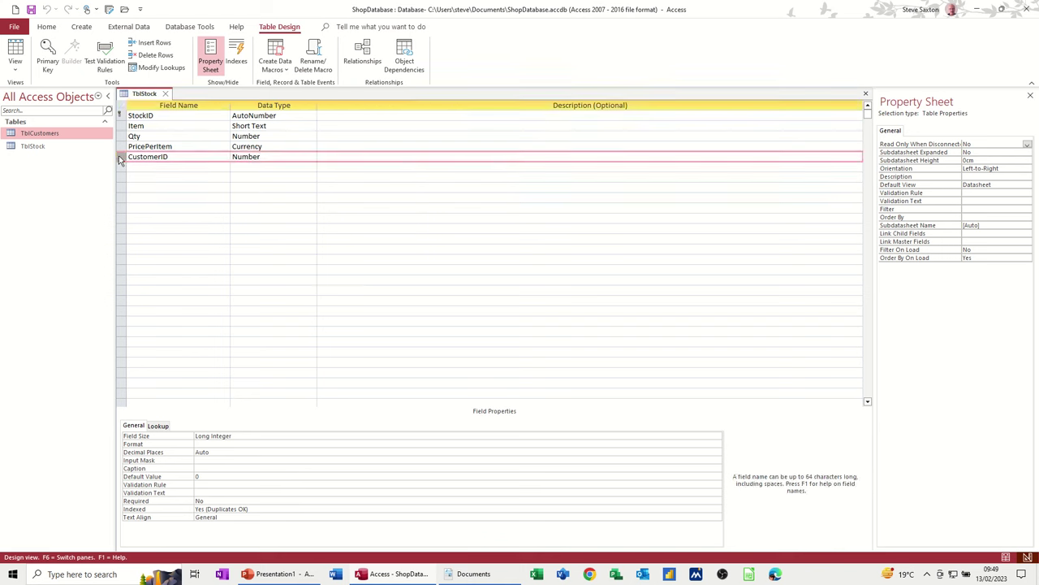
key(Delete)
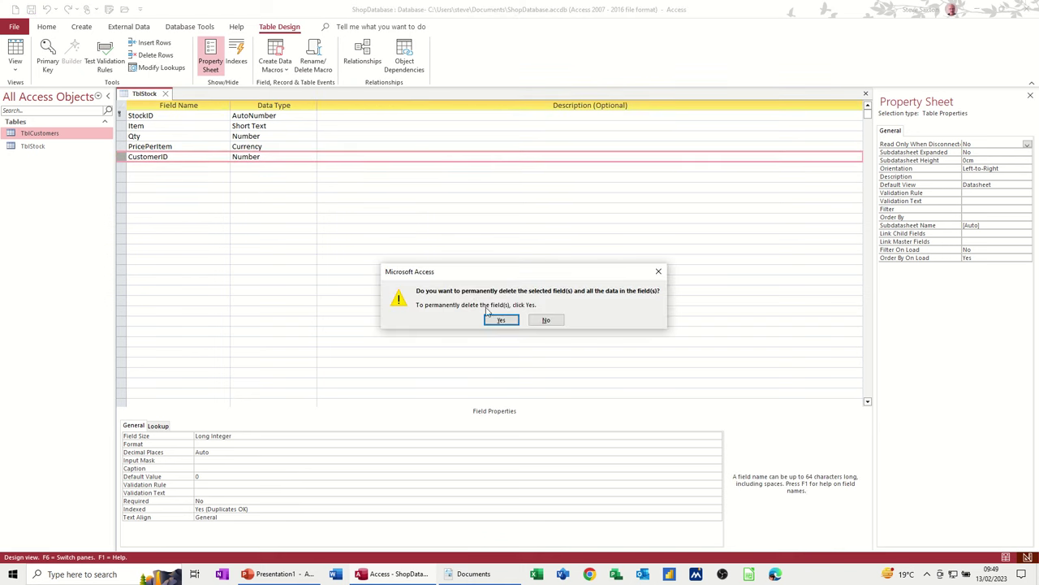
click(495, 320)
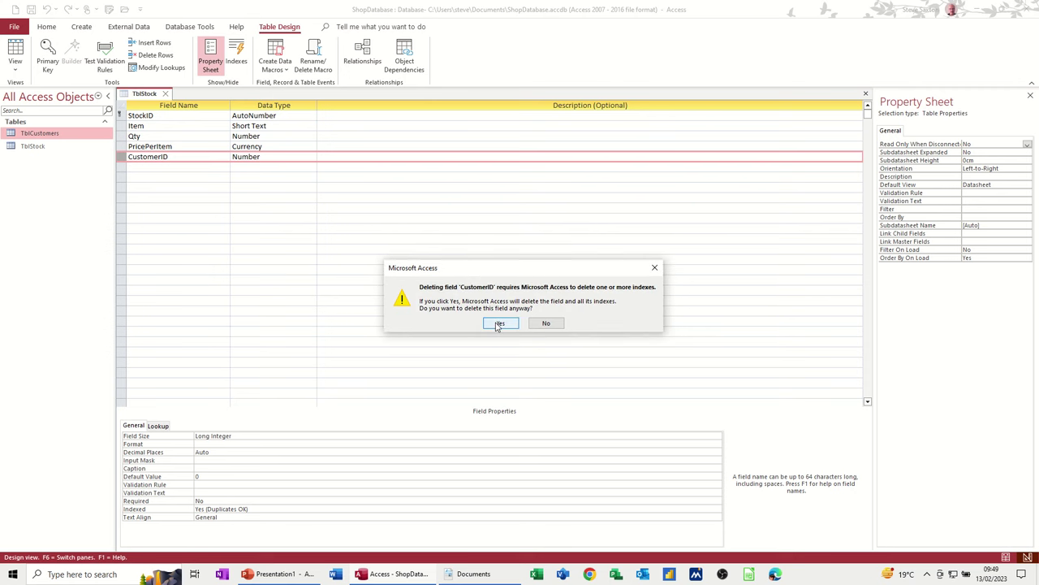
click(499, 324)
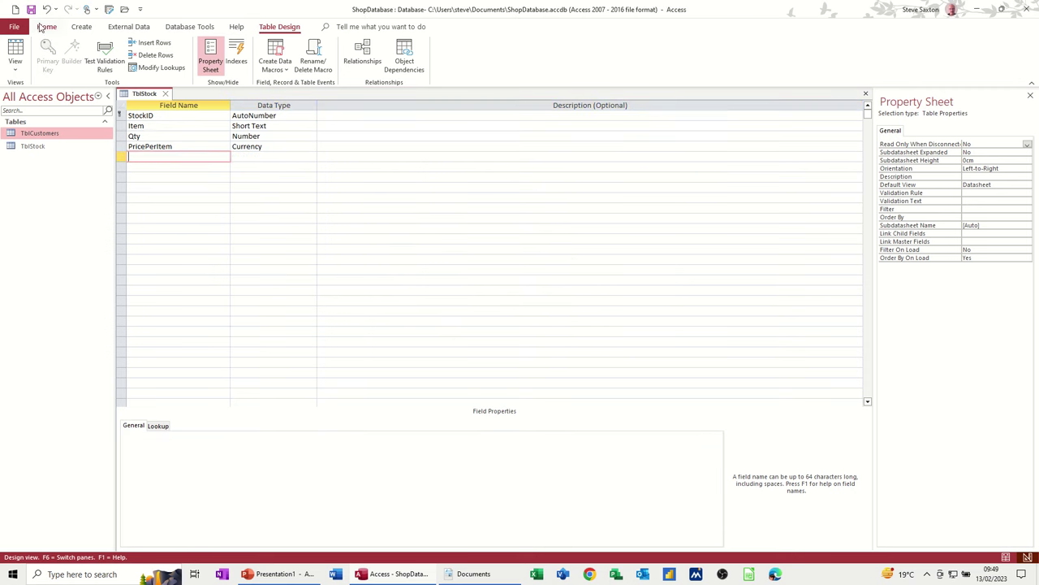
click(31, 10)
click(14, 53)
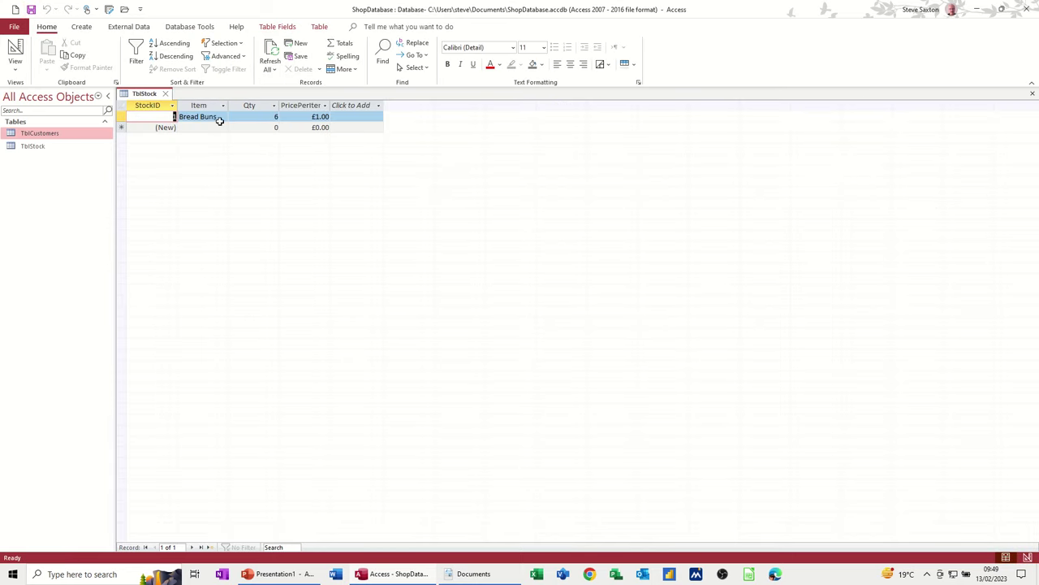
- Enter the Meat Pie (£0.50), Veg Pie, Ice Buns and Cream Cake (£3.50) rows, then close TblStock
click(208, 127)
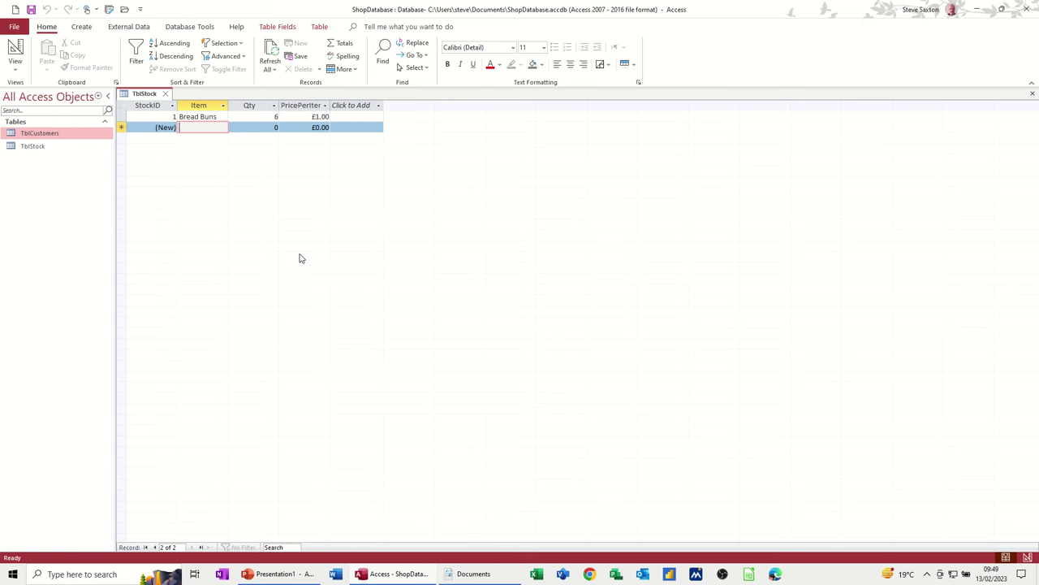
text(Meat Pie)
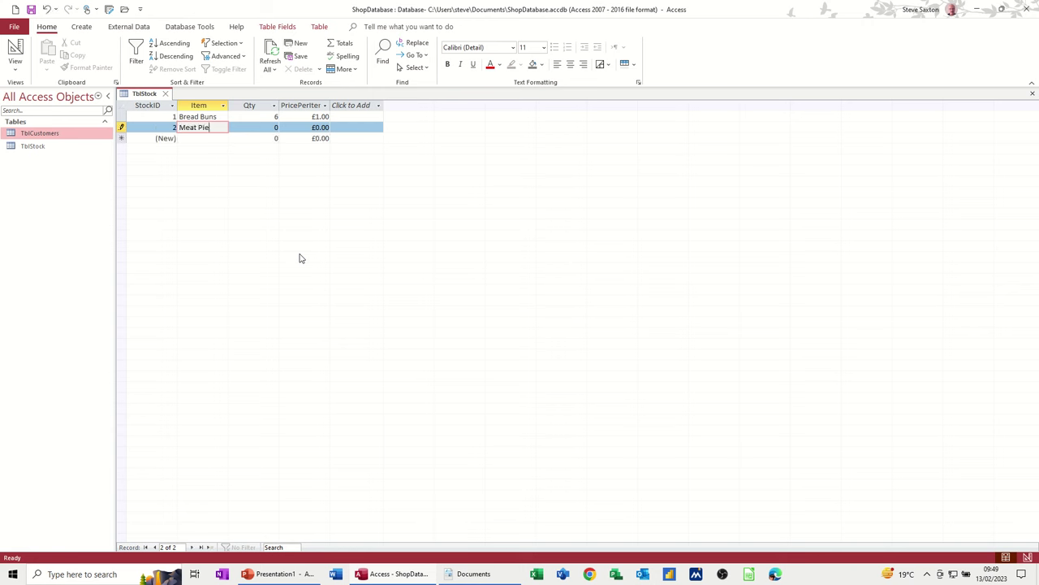
key(Tab)
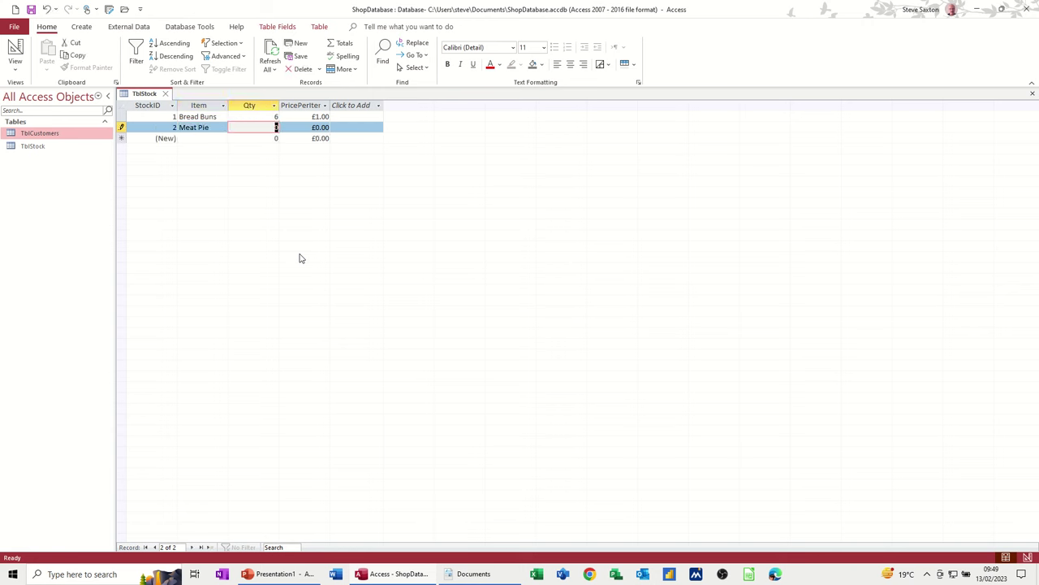
text(25)
key(Tab)
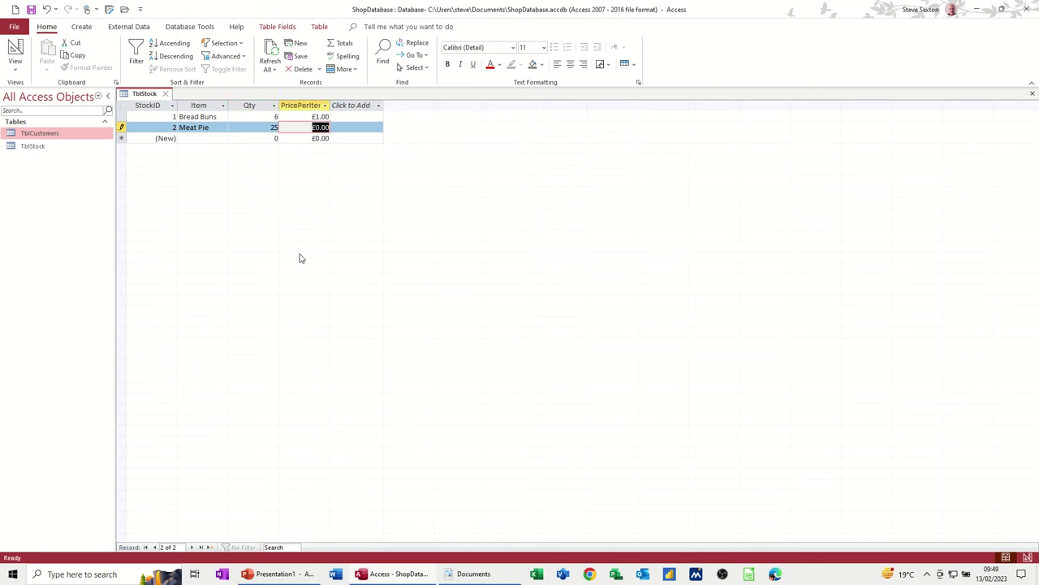
text(.5)
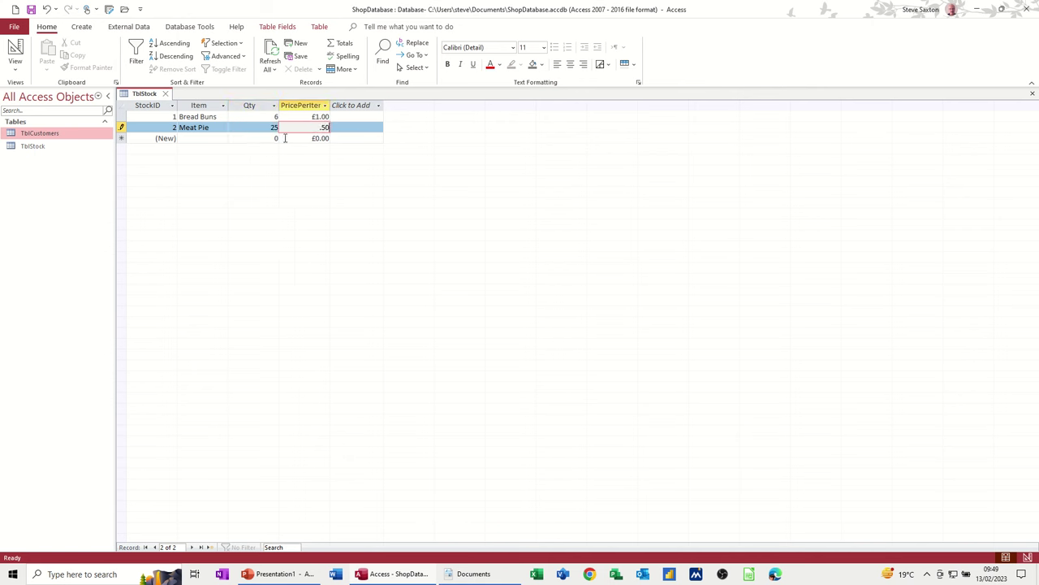
click(258, 139)
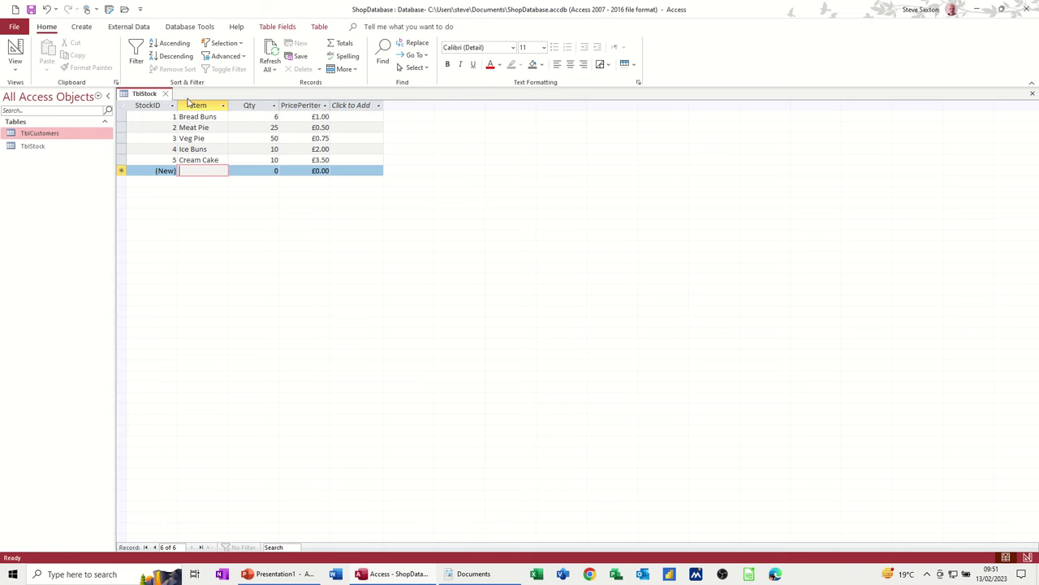
click(167, 95)
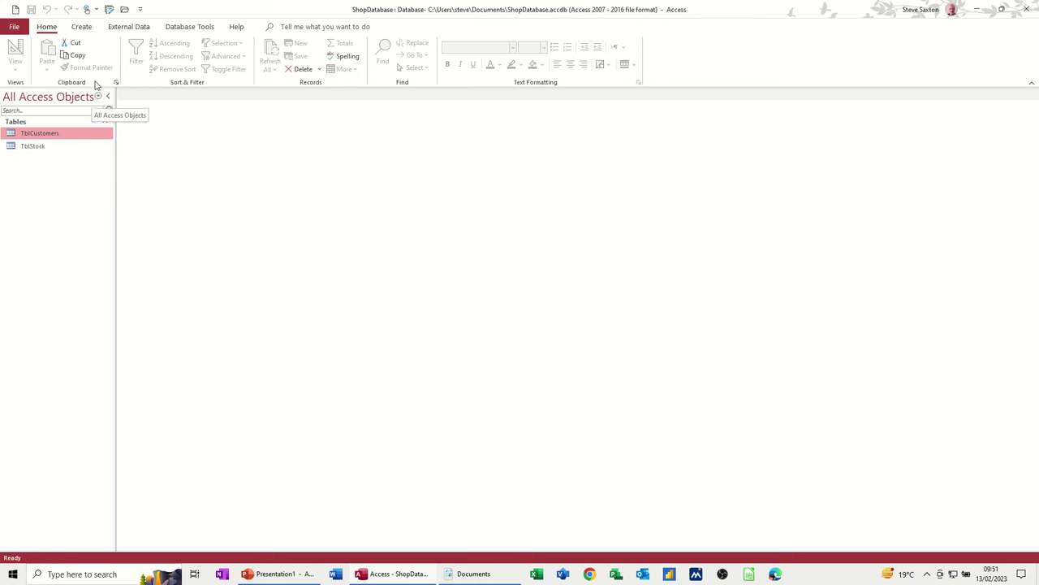
- Create a new table in Design View with an AutoNumber field SalesID
click(82, 28)
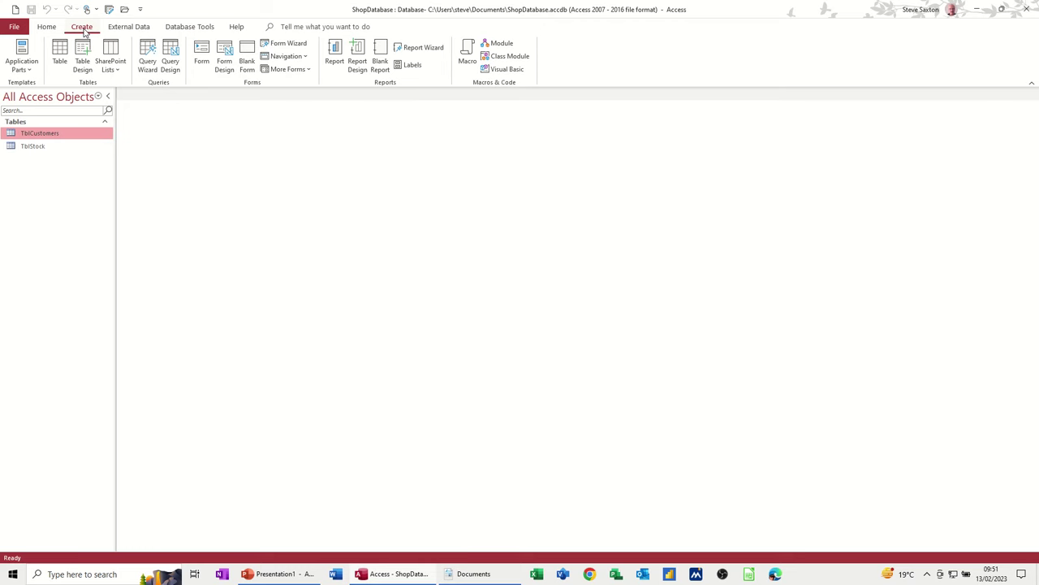
click(82, 56)
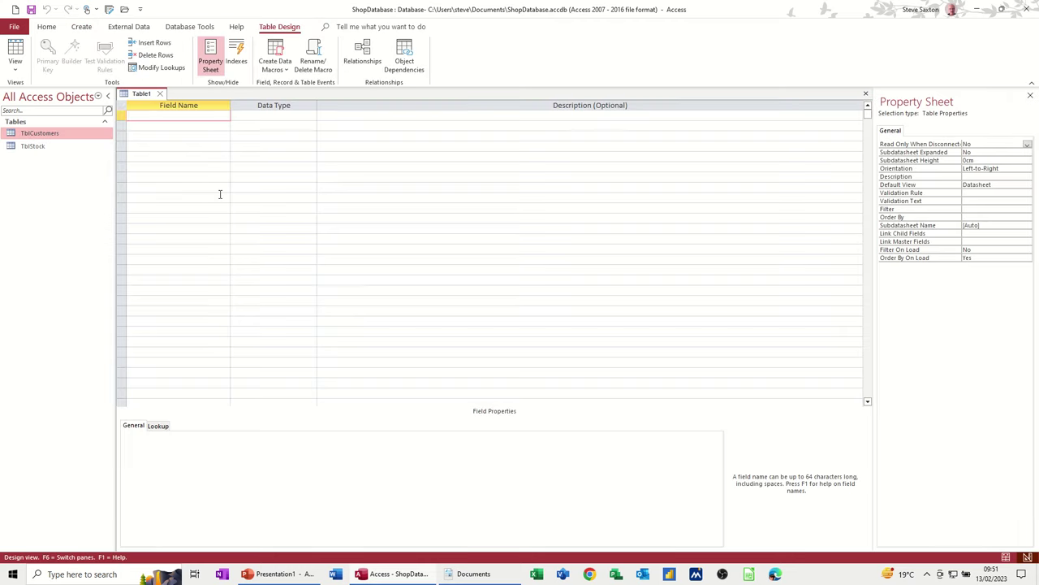
text(SalesID)
key(Tab)
text(a)
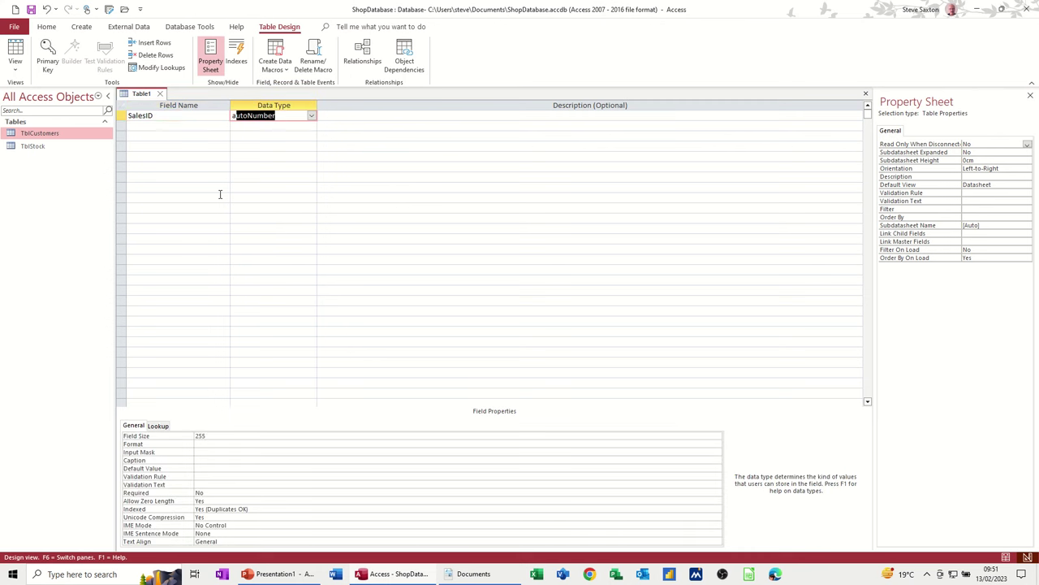
click(164, 130)
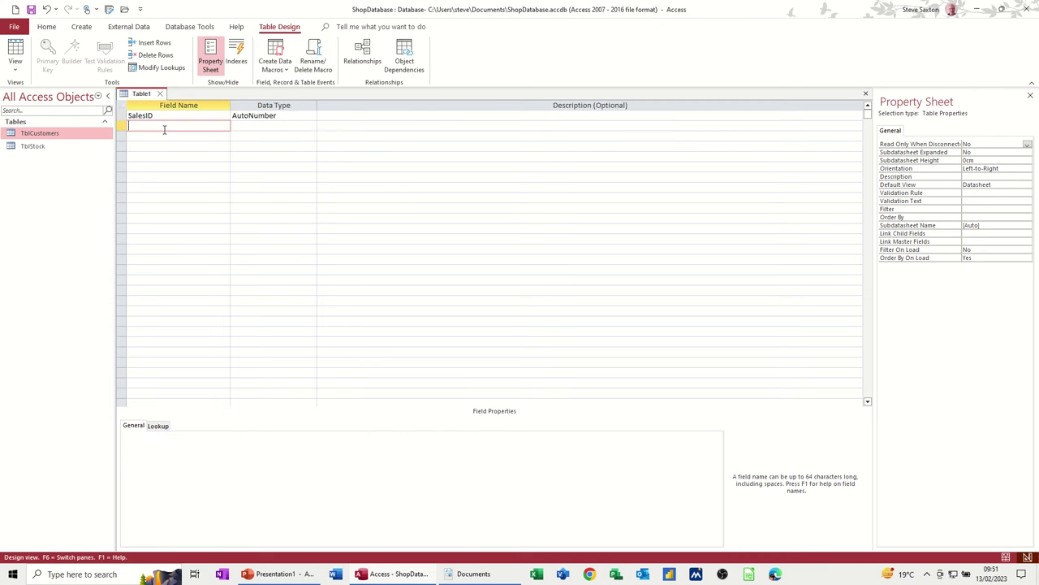
- Add CustomerID, StockID and Qty fields, all with the Number data type
text(CustomerID)
key(Tab)
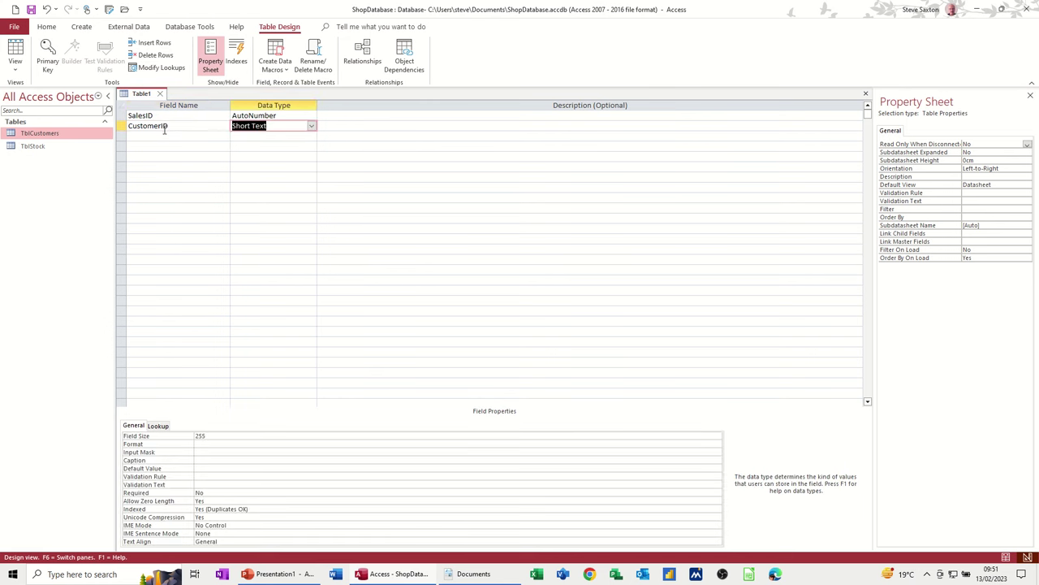
text(number)
click(160, 135)
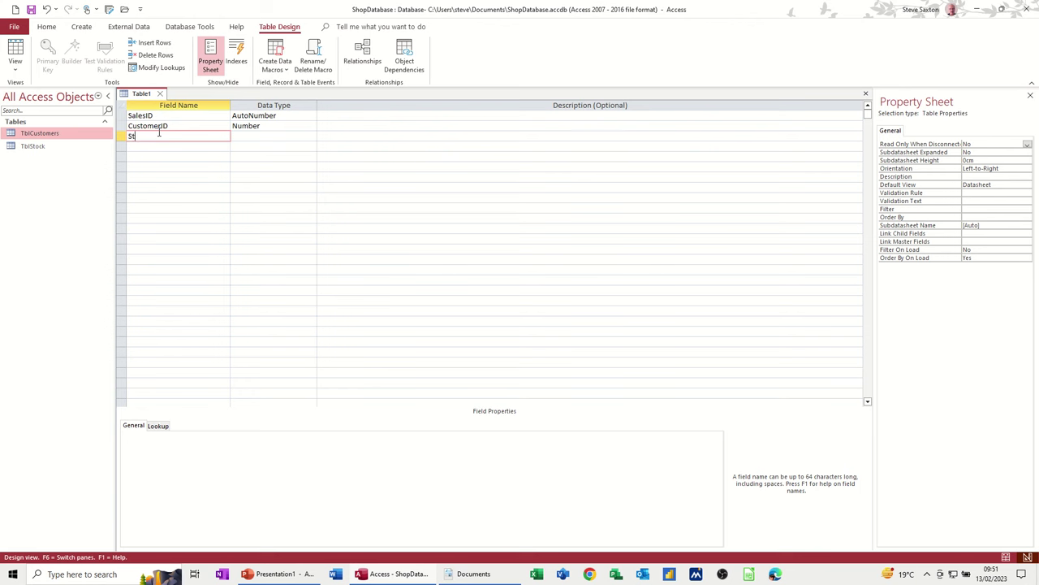
text(StockID)
key(Tab)
text(n)
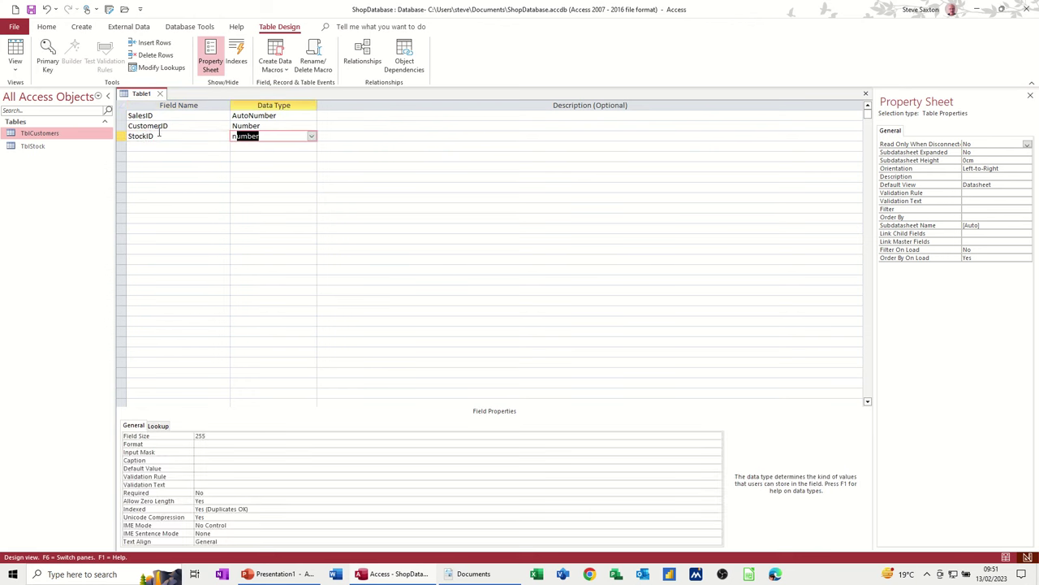
click(200, 146)
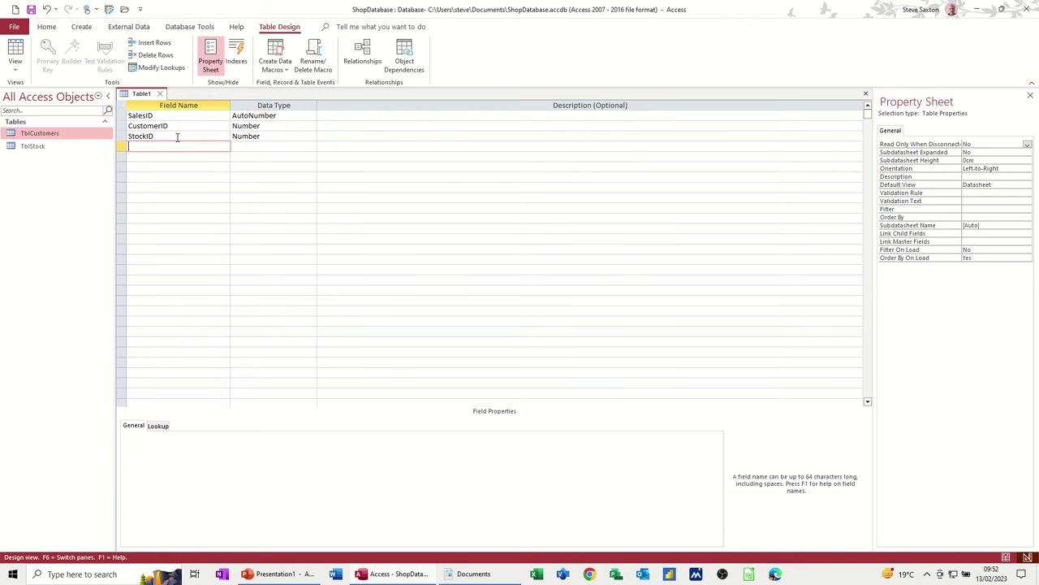
text(Qty)
key(Tab)
text(n)
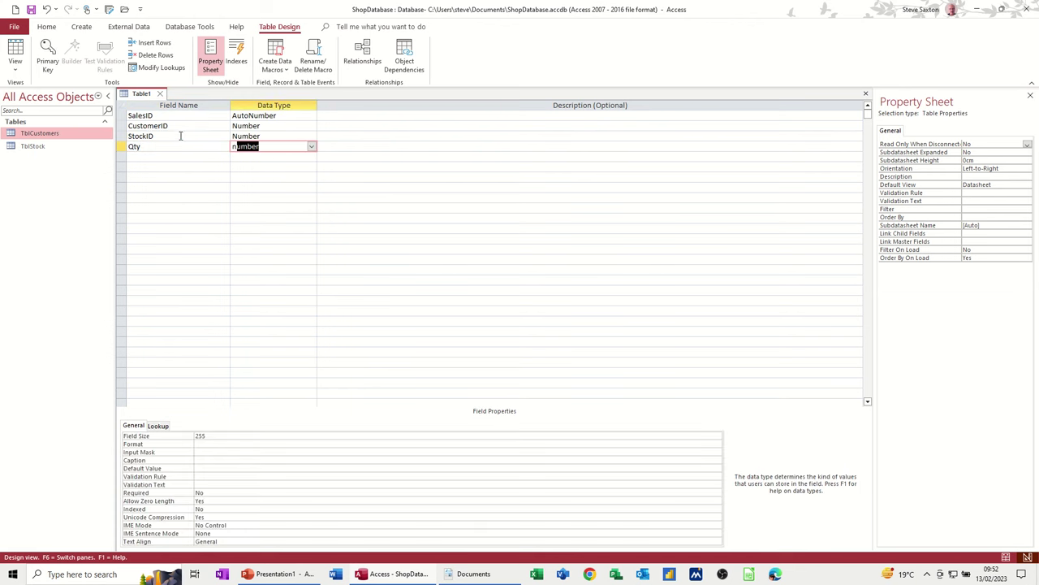
click(185, 125)
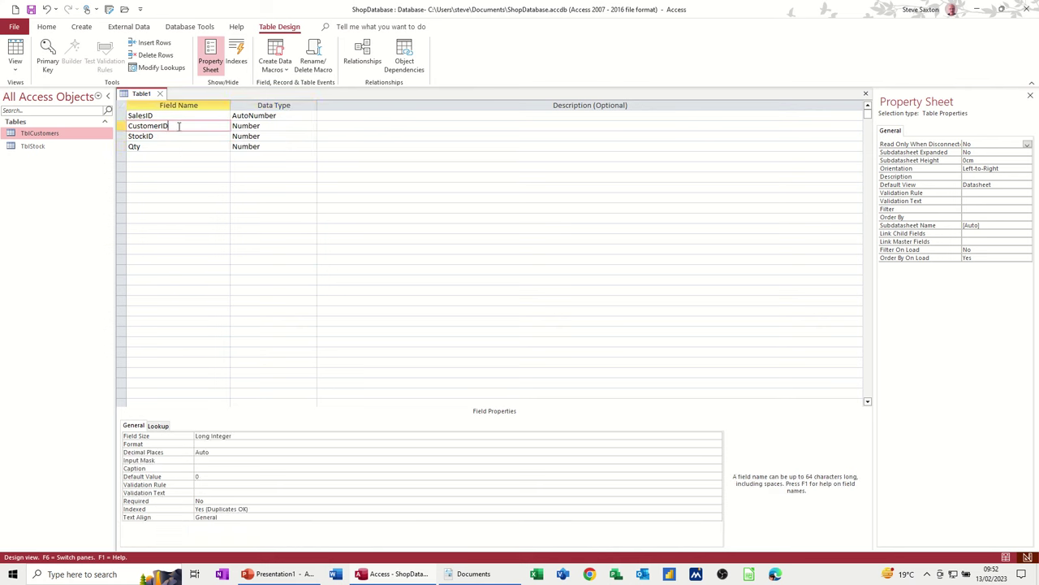
- Inspect CustomerID's Lookup and General properties, then bring up its data type choices
click(283, 125)
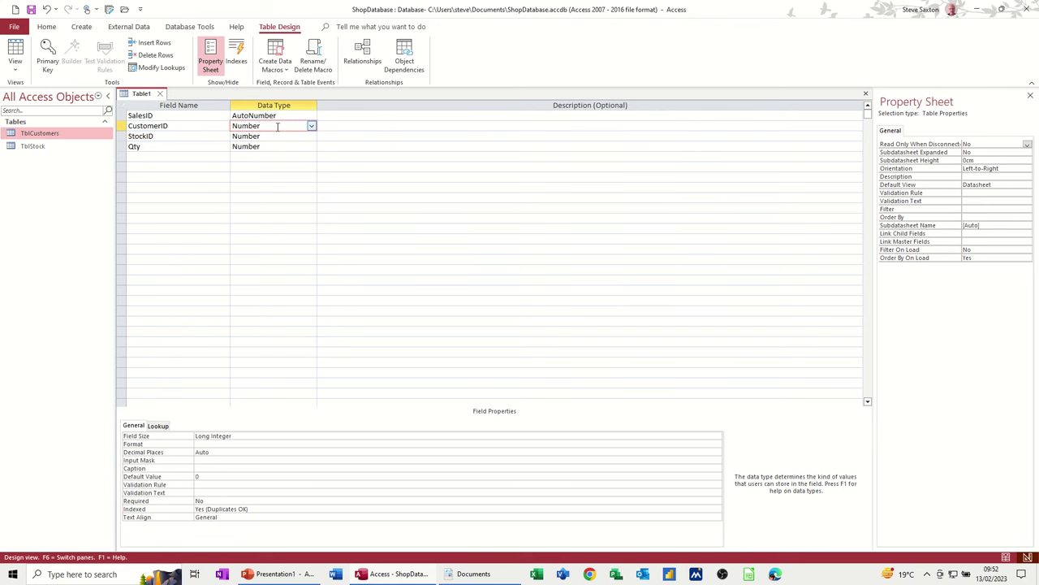
click(159, 427)
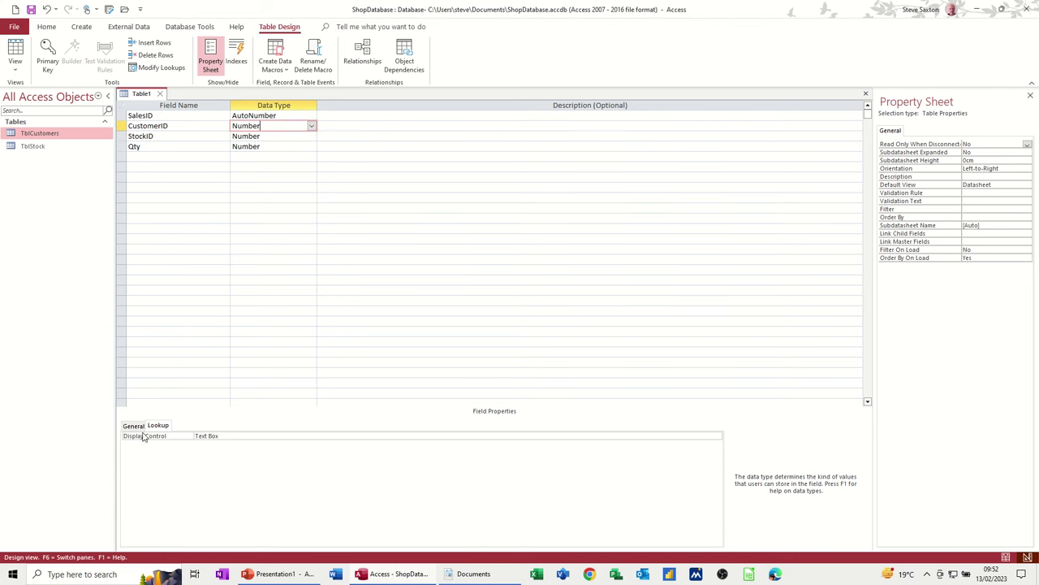
click(131, 426)
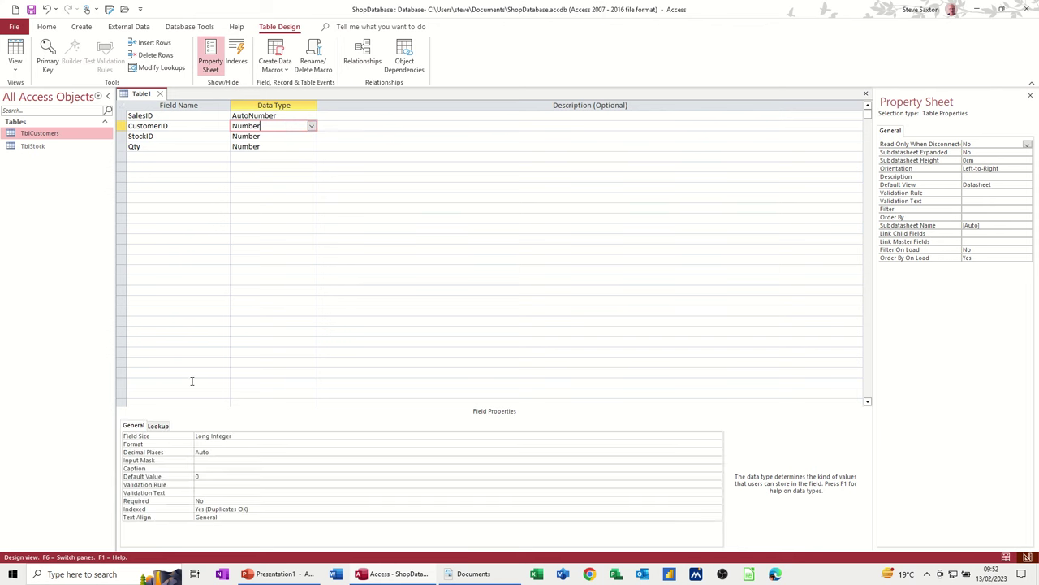
click(311, 127)
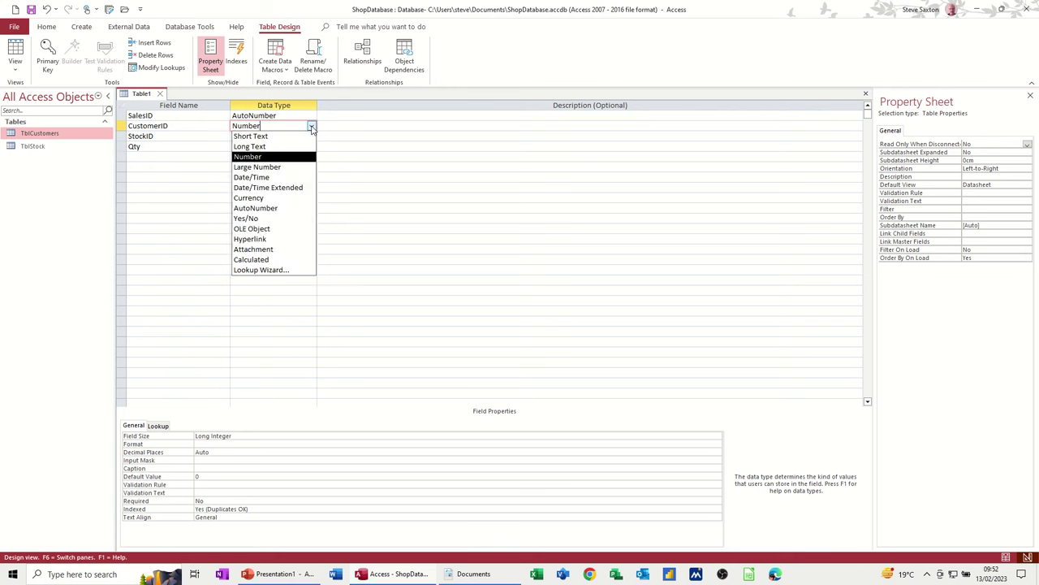
- Make CustomerID a lookup labelled Customer showing TblCustomers' CustomerName and Email, key hidden, integrity enforced
click(271, 269)
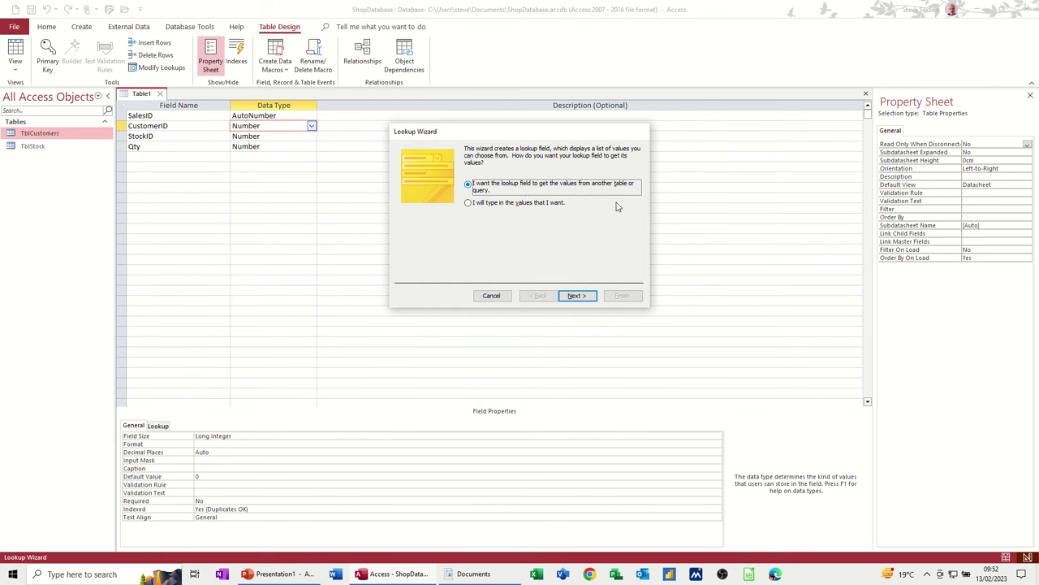
click(575, 297)
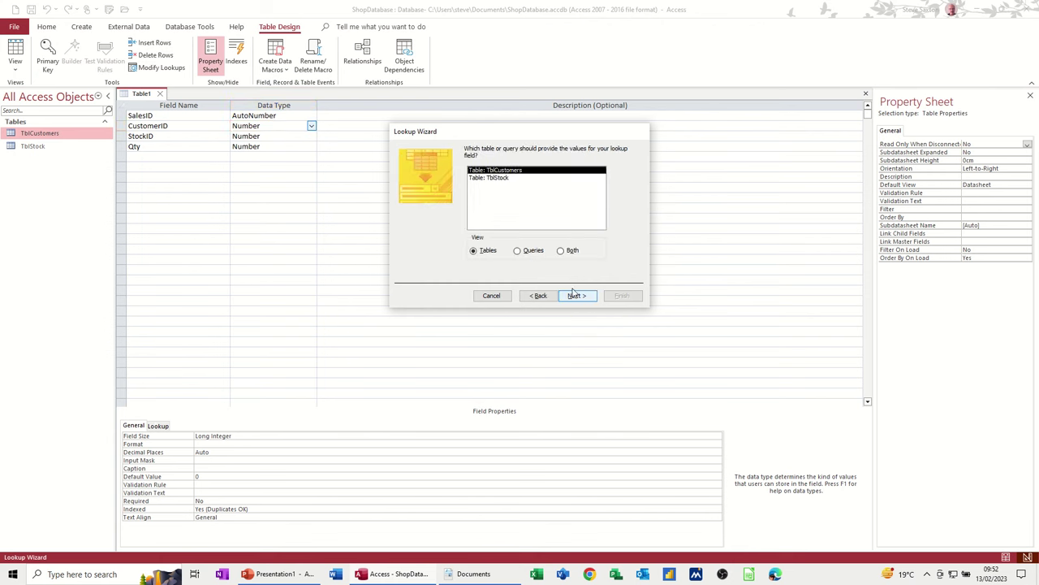
click(573, 297)
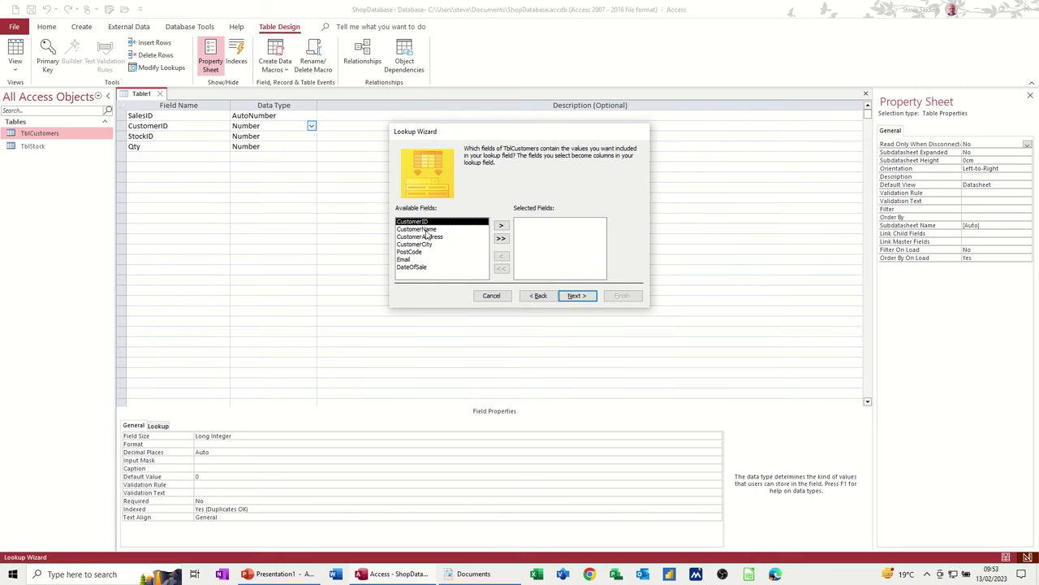
double_click(424, 229)
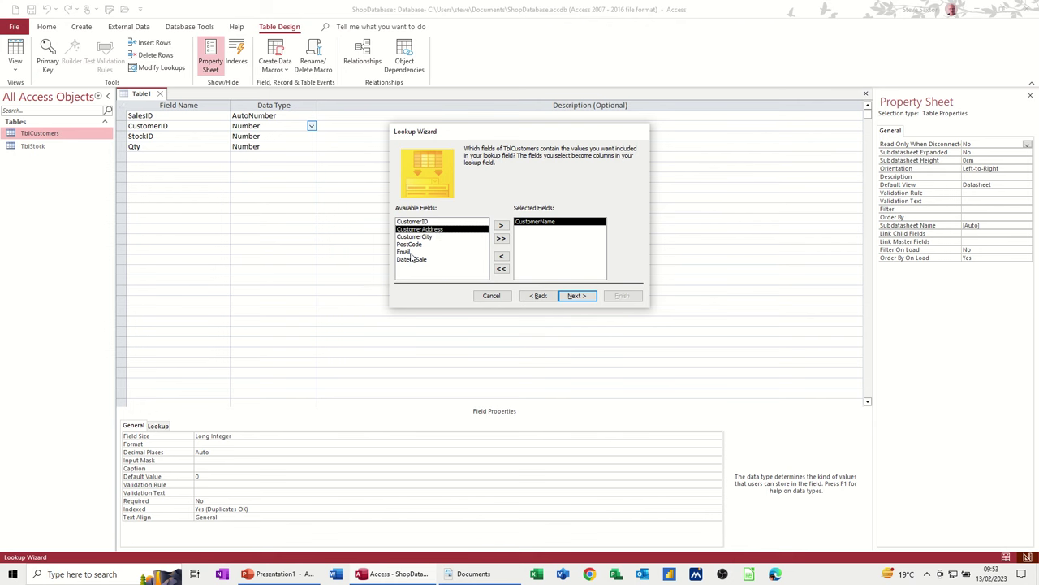
double_click(410, 253)
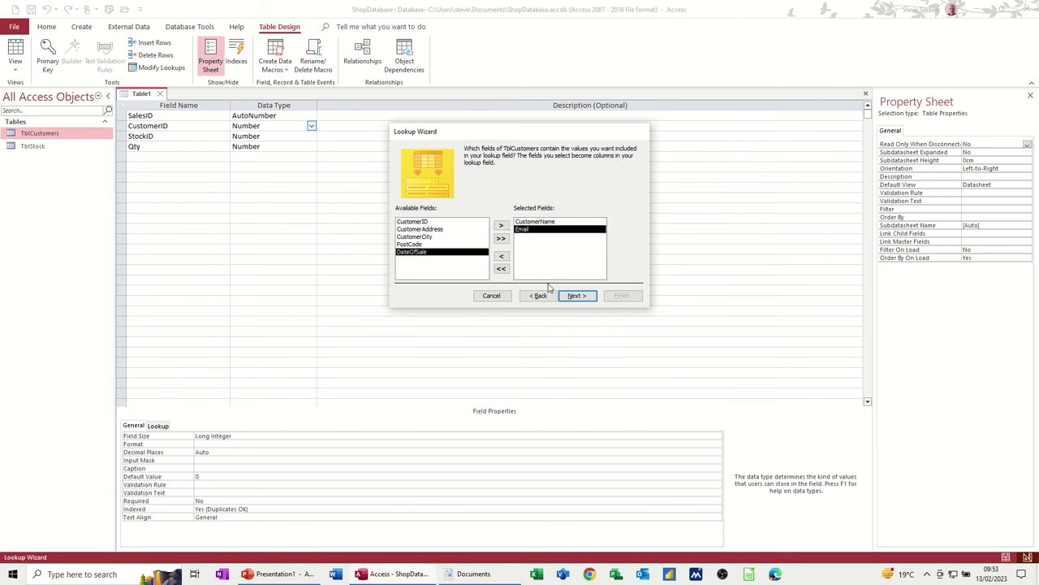
click(576, 296)
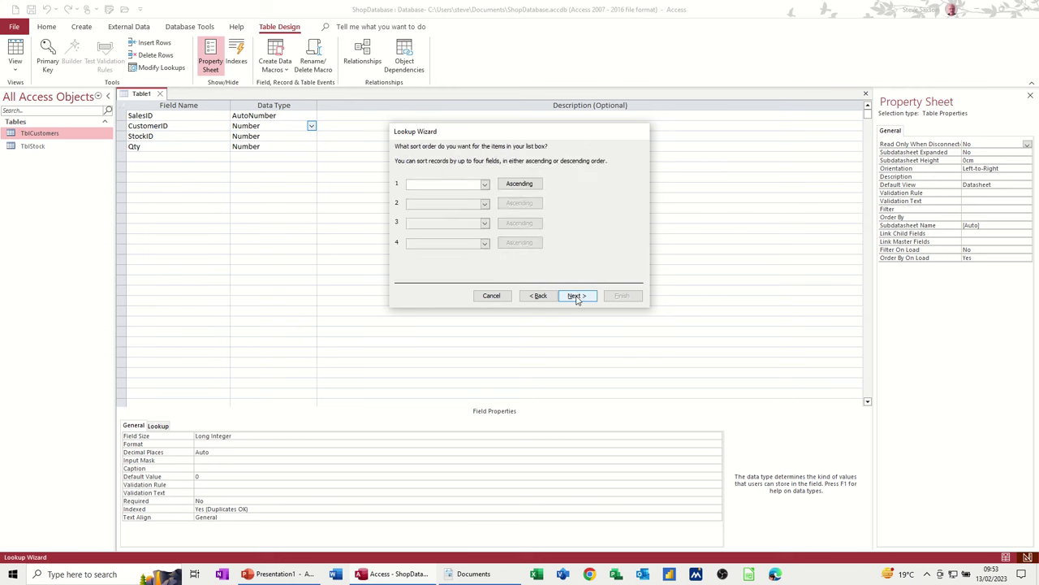
click(576, 296)
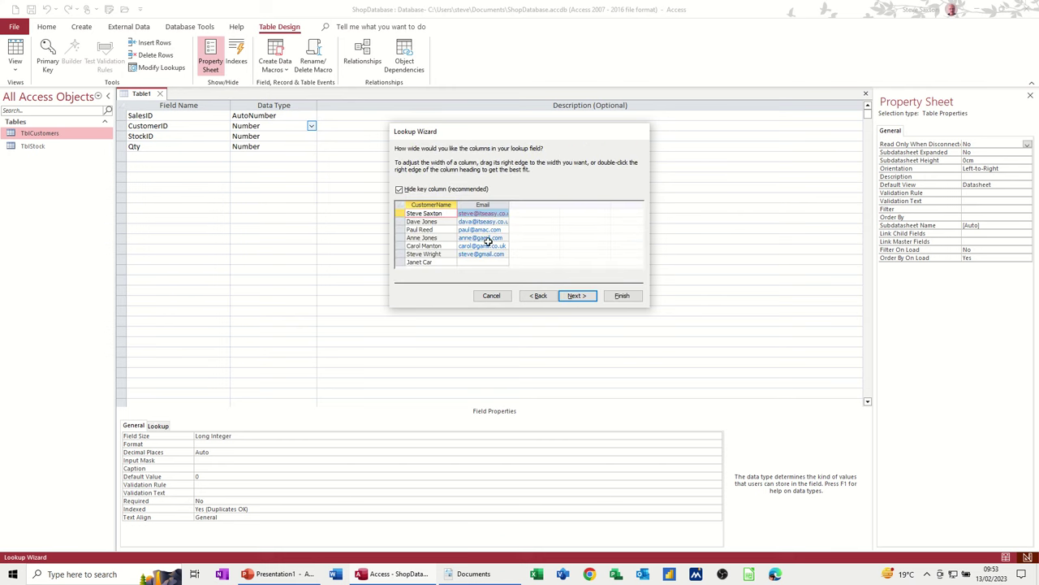
click(413, 192)
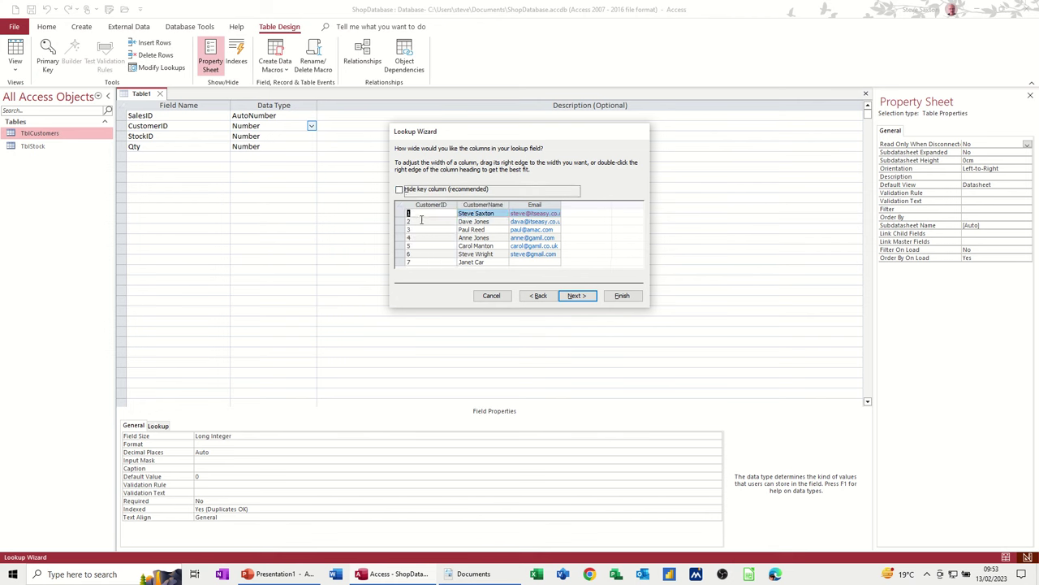
click(399, 190)
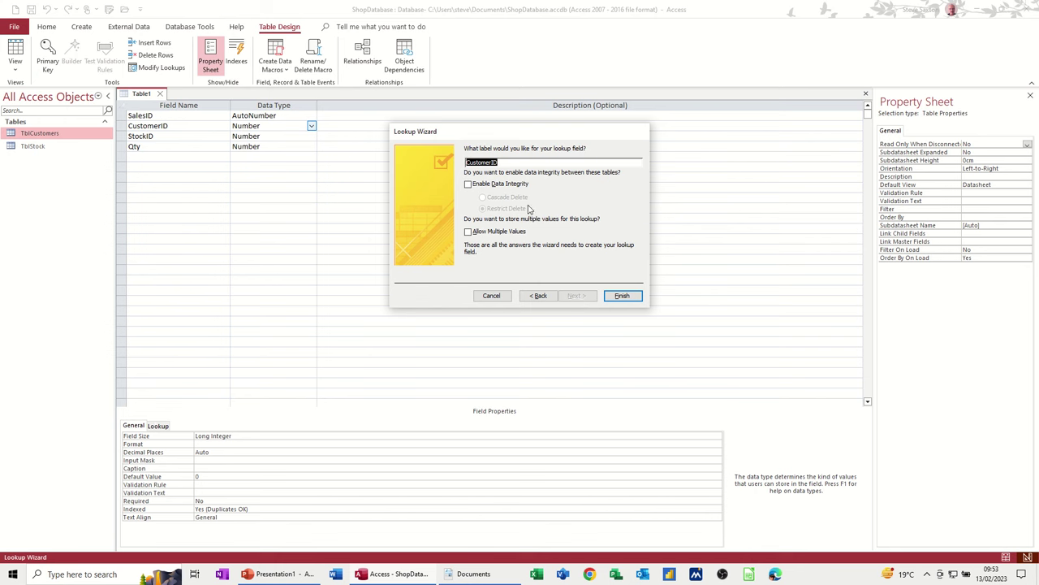
click(504, 163)
click(469, 186)
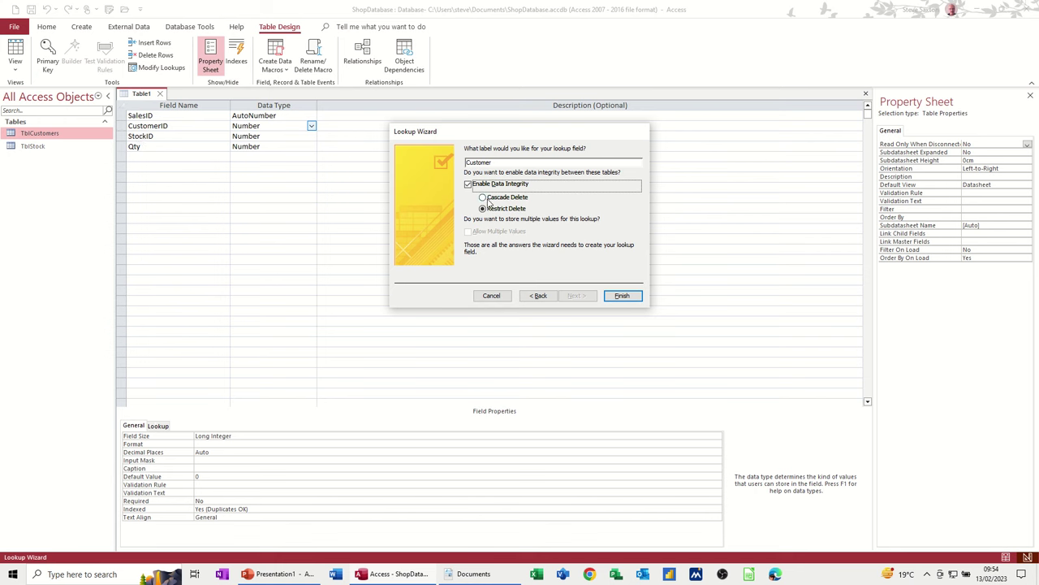
click(618, 297)
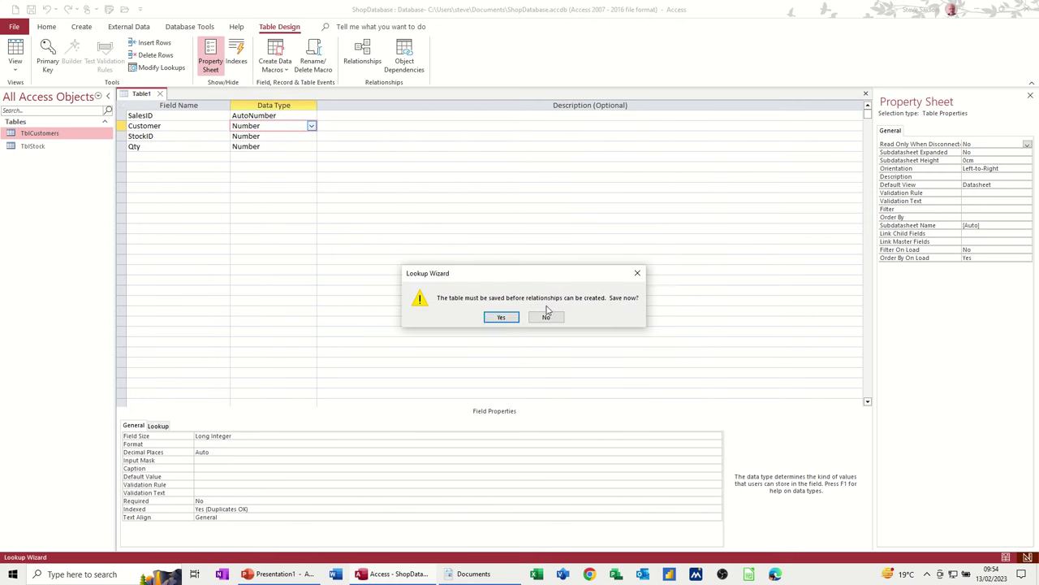
- Save the new table as TblSales, accepting a primary key
click(501, 318)
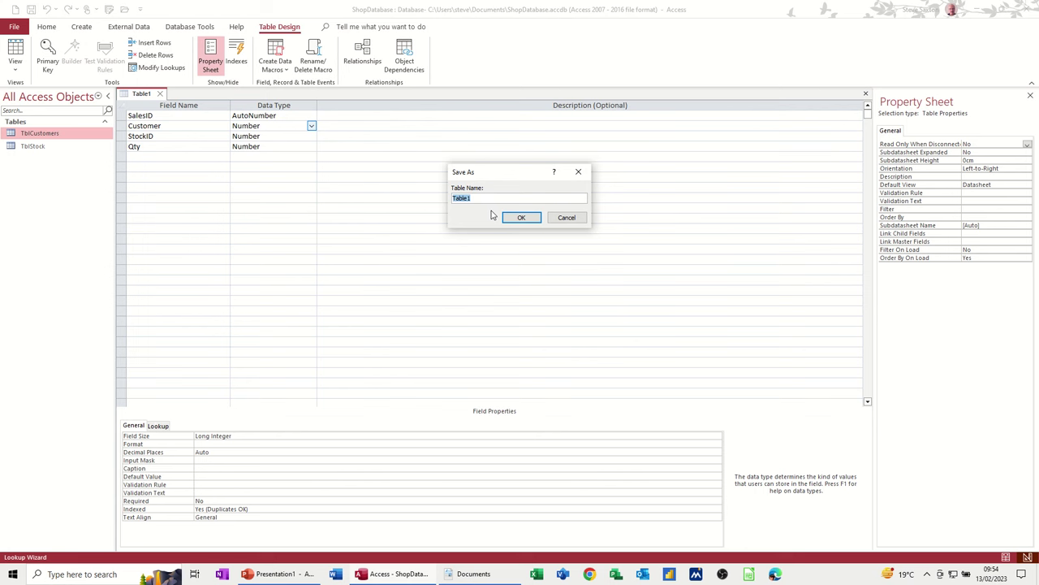
text(T)
click(529, 217)
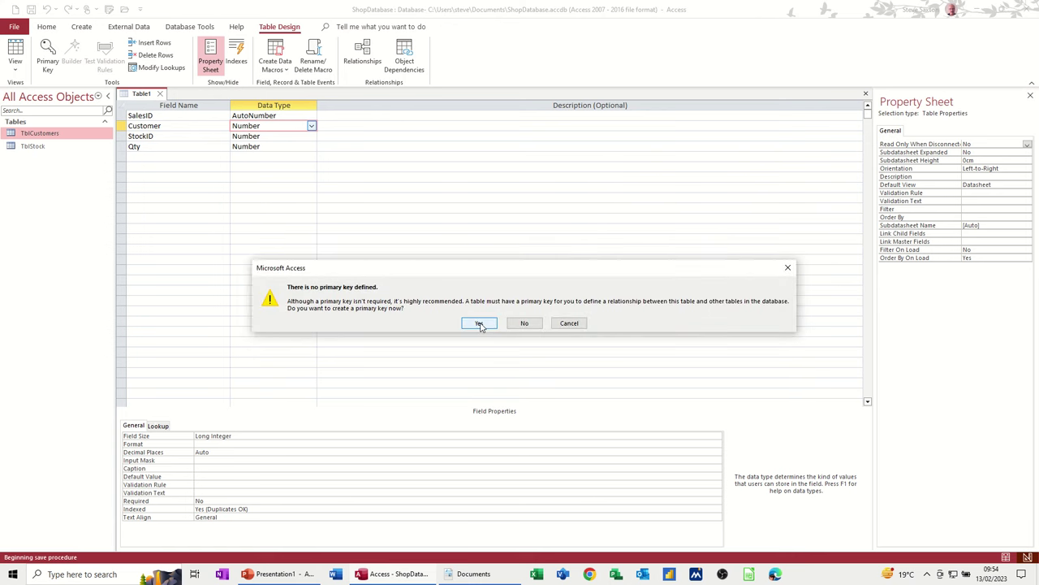
click(480, 323)
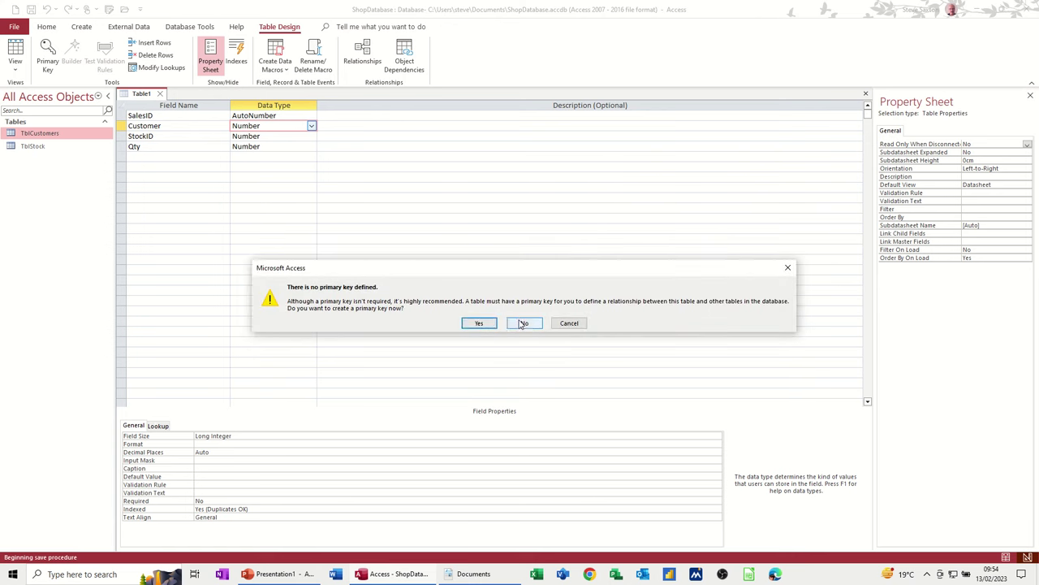
- Make SalesID the primary key and move through the StockID and Qty fields
click(270, 136)
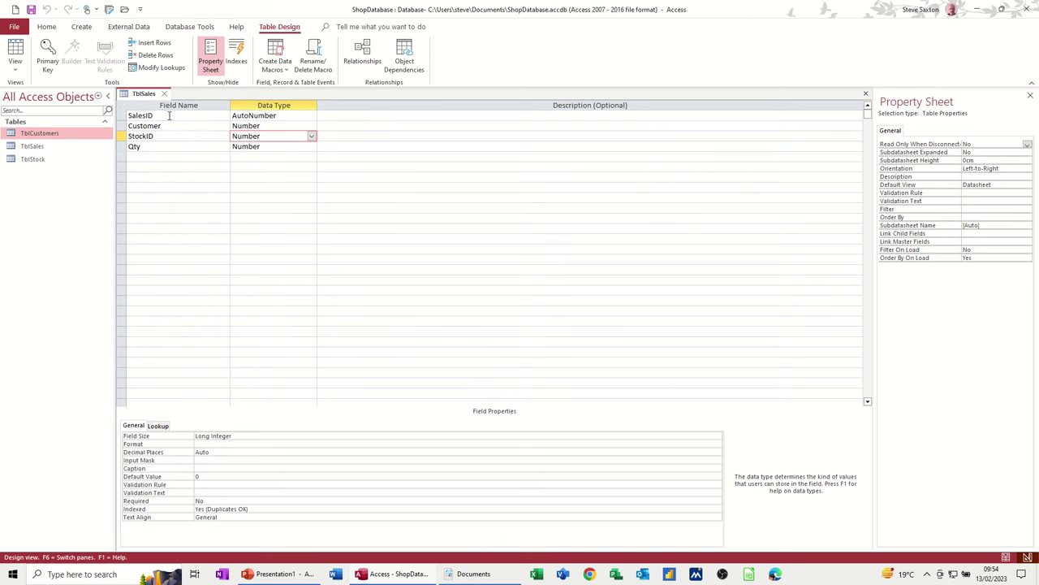
click(170, 115)
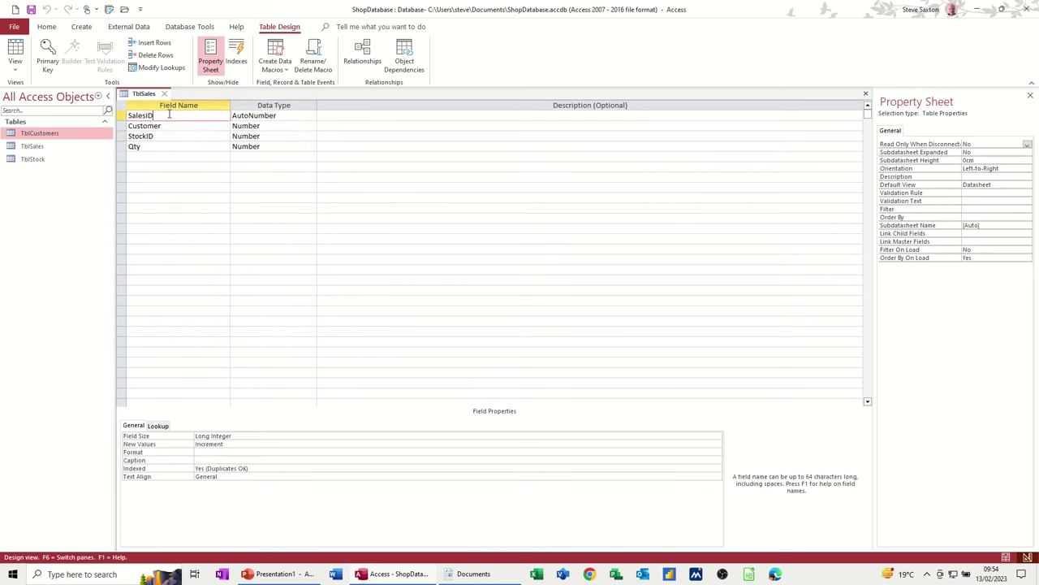
click(48, 55)
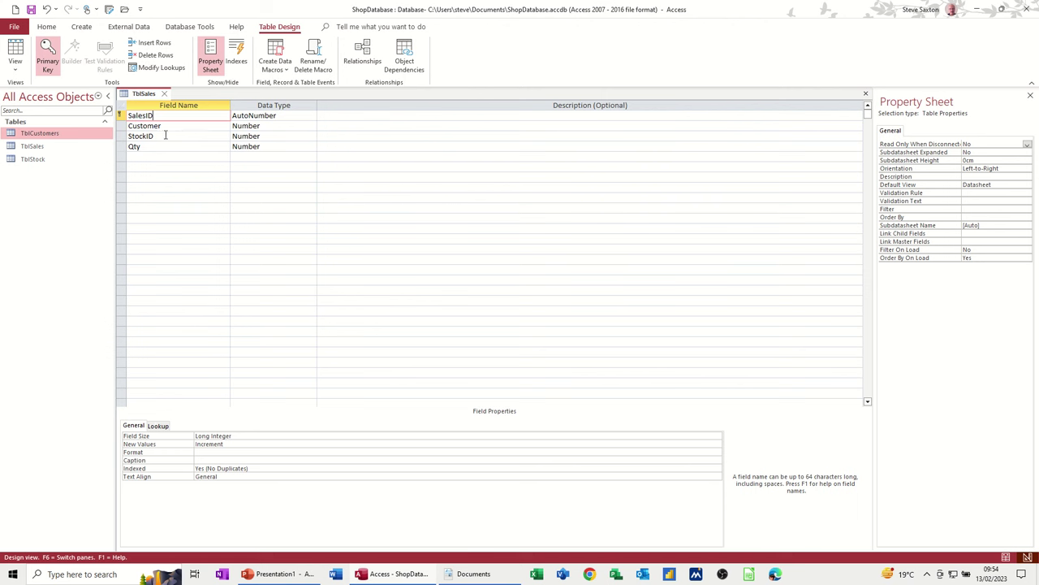
click(165, 135)
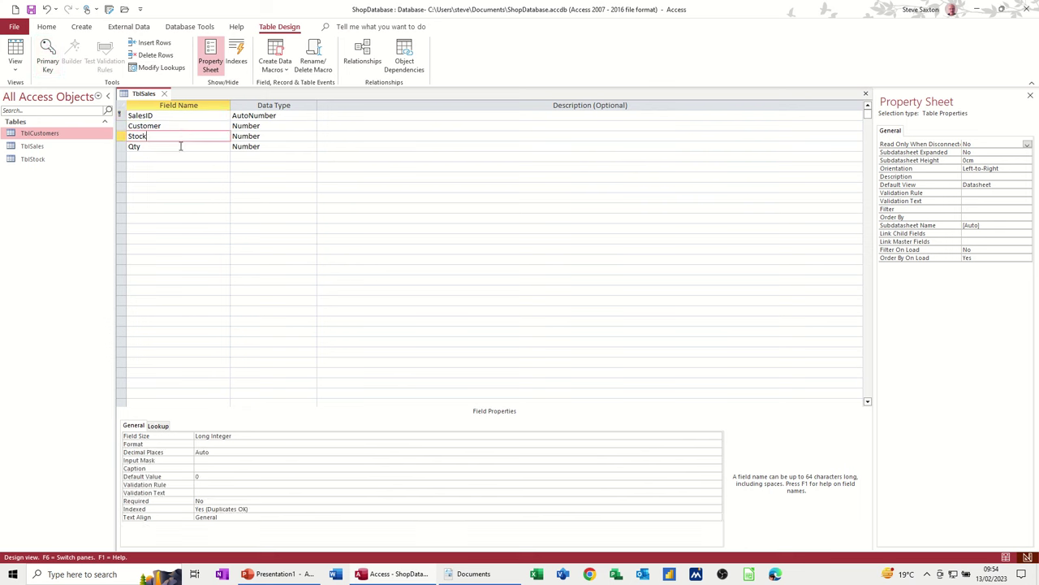
click(177, 149)
- Start a lookup on the Stock field that draws its values from TblStock
click(179, 137)
click(300, 136)
click(312, 137)
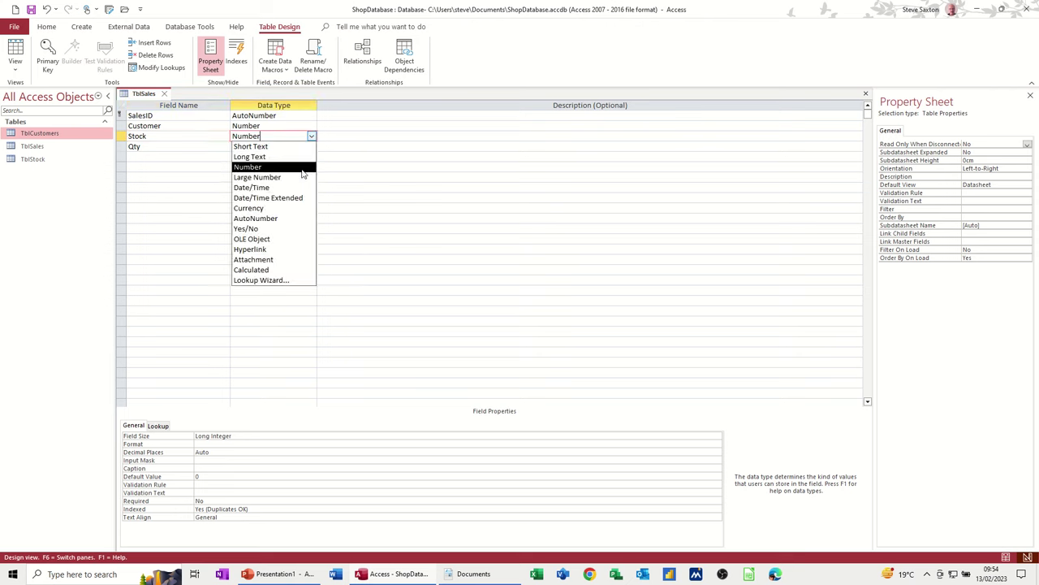
click(280, 280)
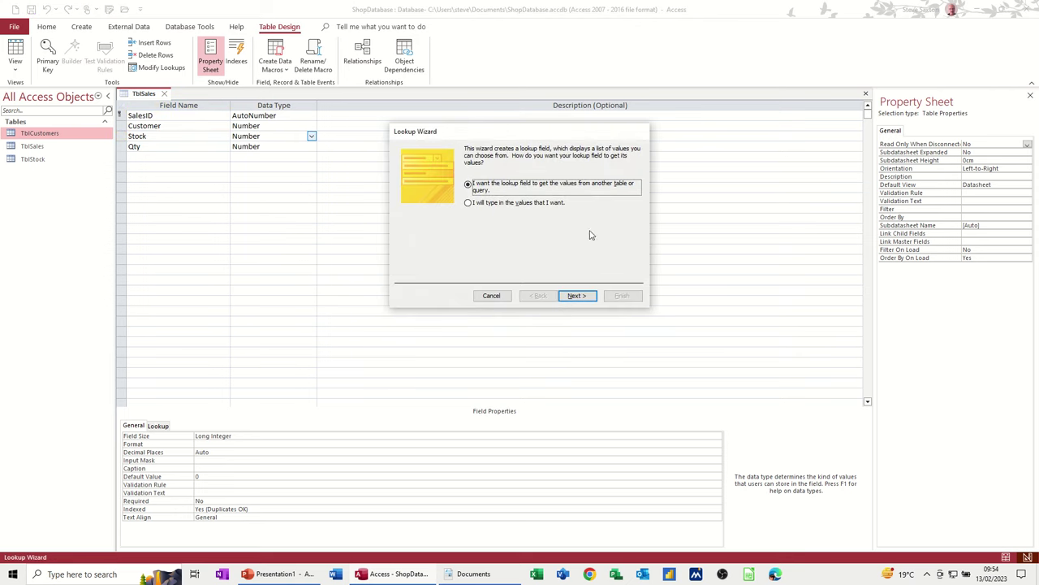
click(578, 295)
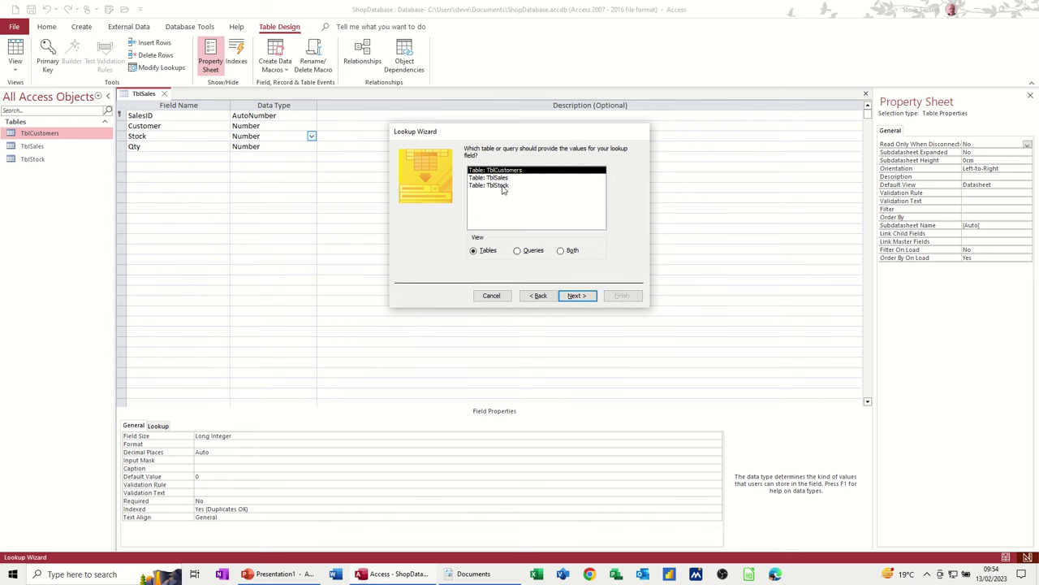
click(502, 186)
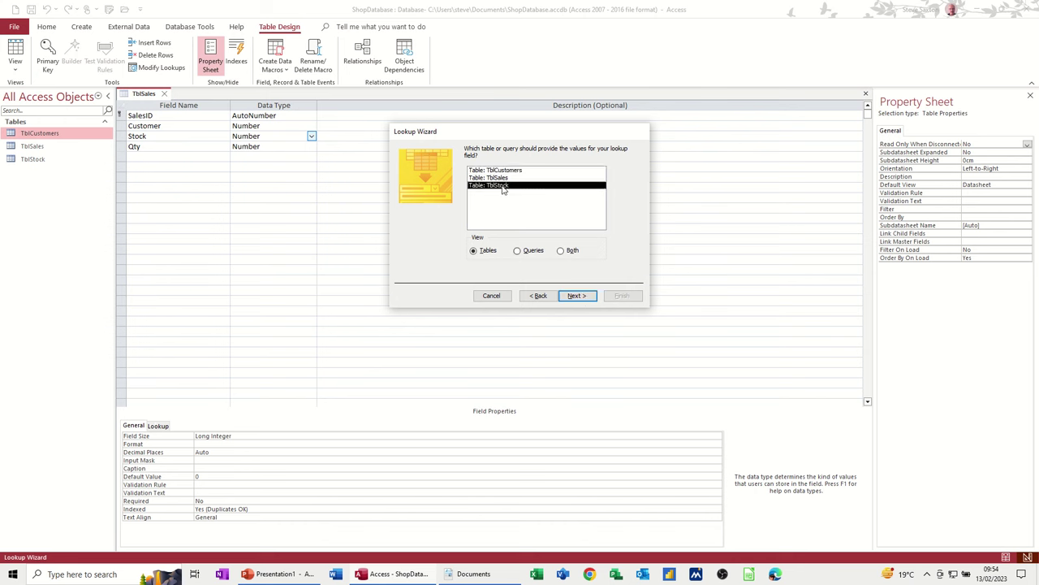
click(576, 296)
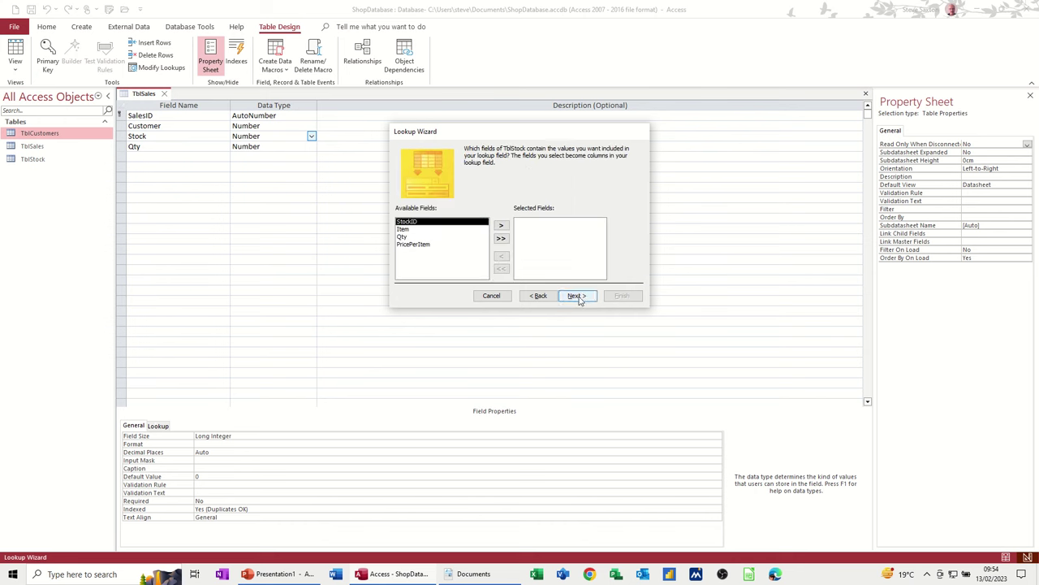
- Show Item and PricePerItem in the Stock lookup with data integrity enforced
double_click(403, 230)
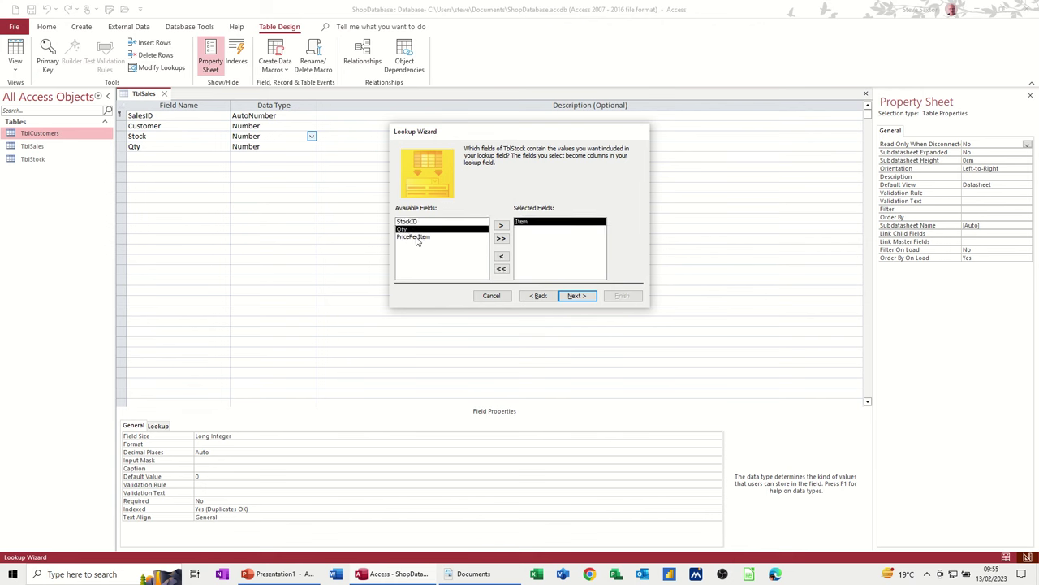
double_click(415, 237)
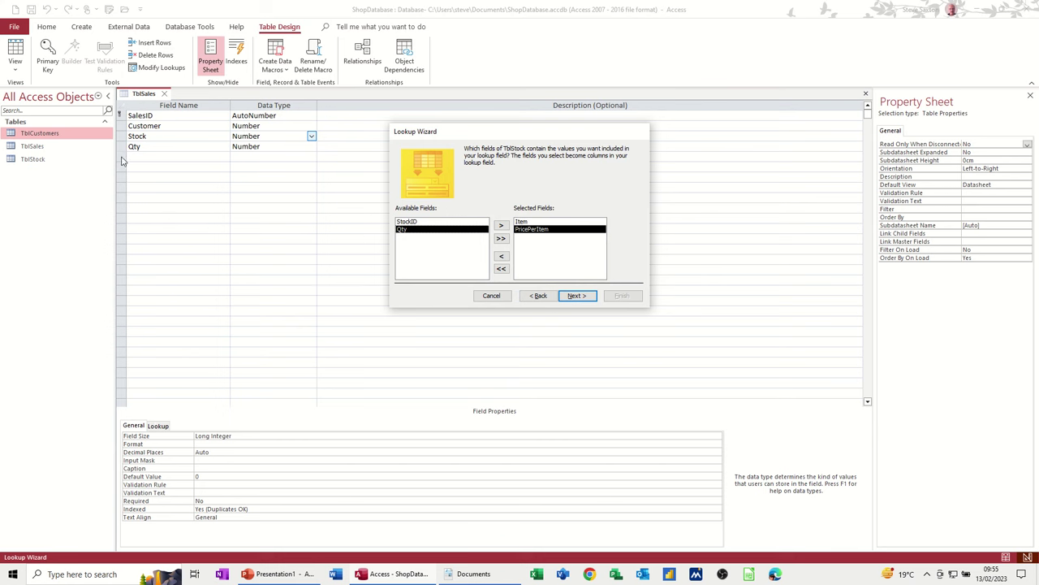
click(578, 297)
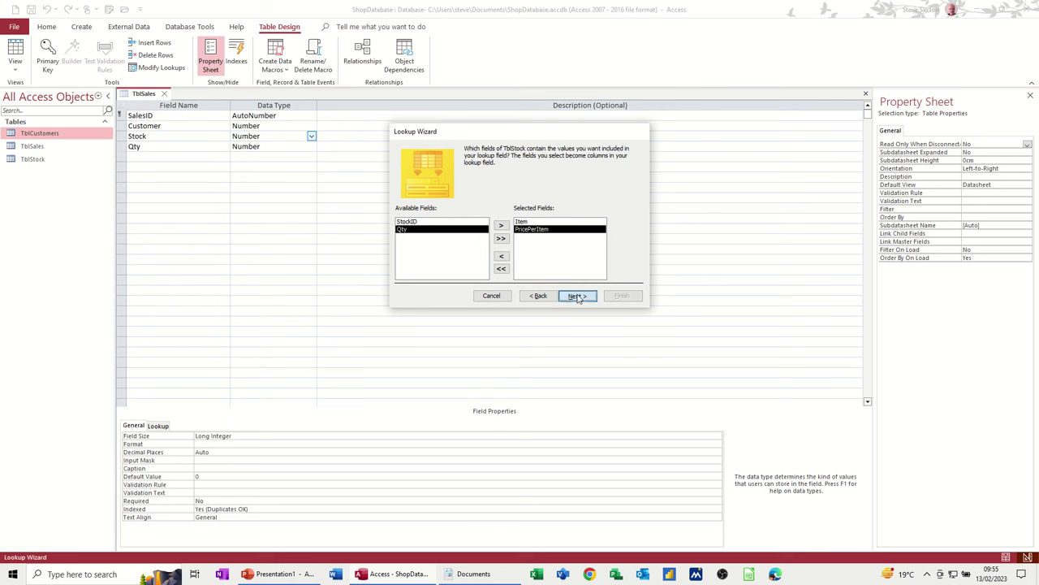
click(576, 296)
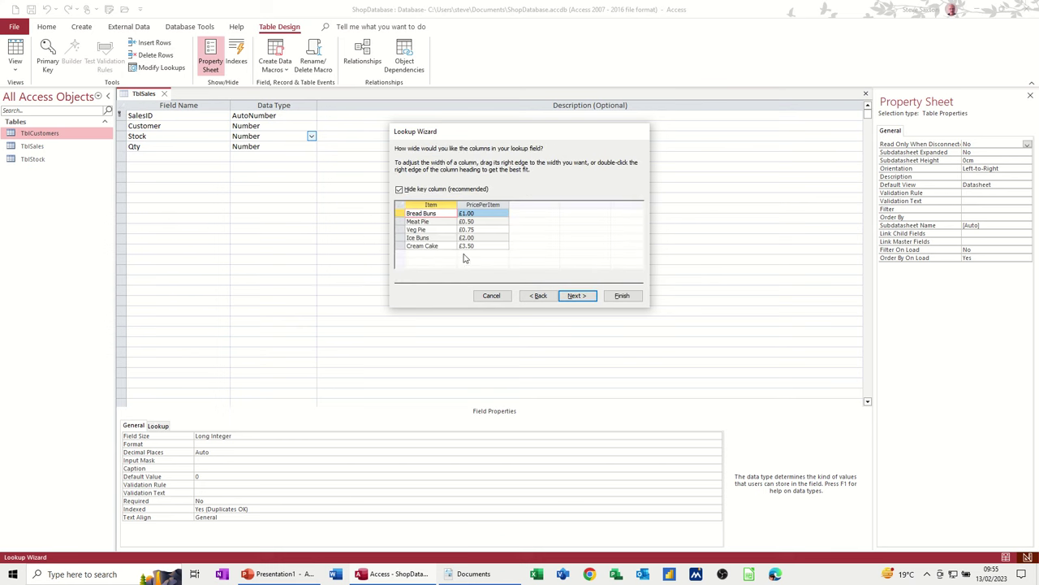
click(573, 295)
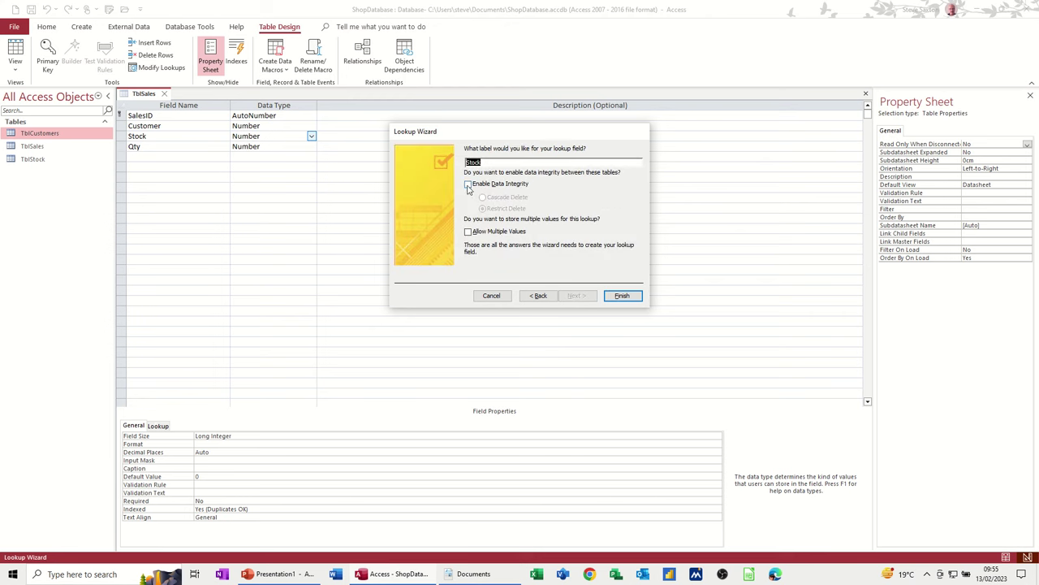
click(470, 186)
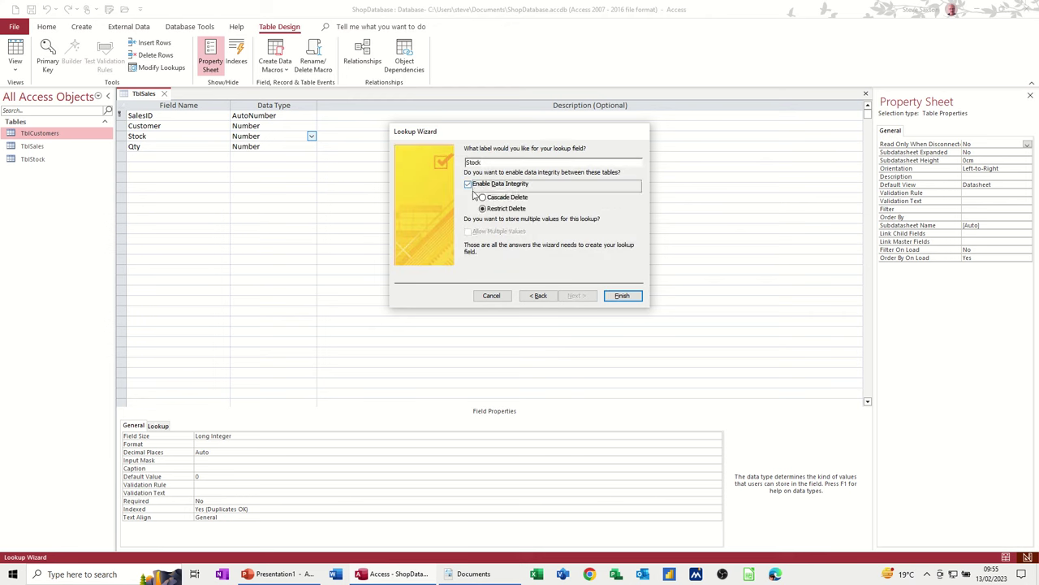
click(615, 295)
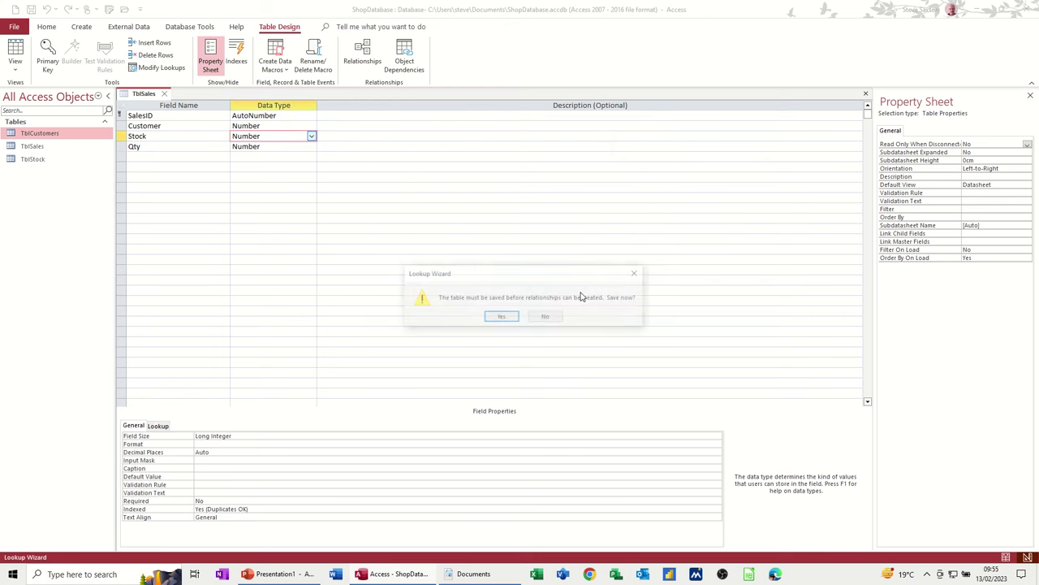
- Save TblSales, keeping the latest changes, and close its design
click(498, 319)
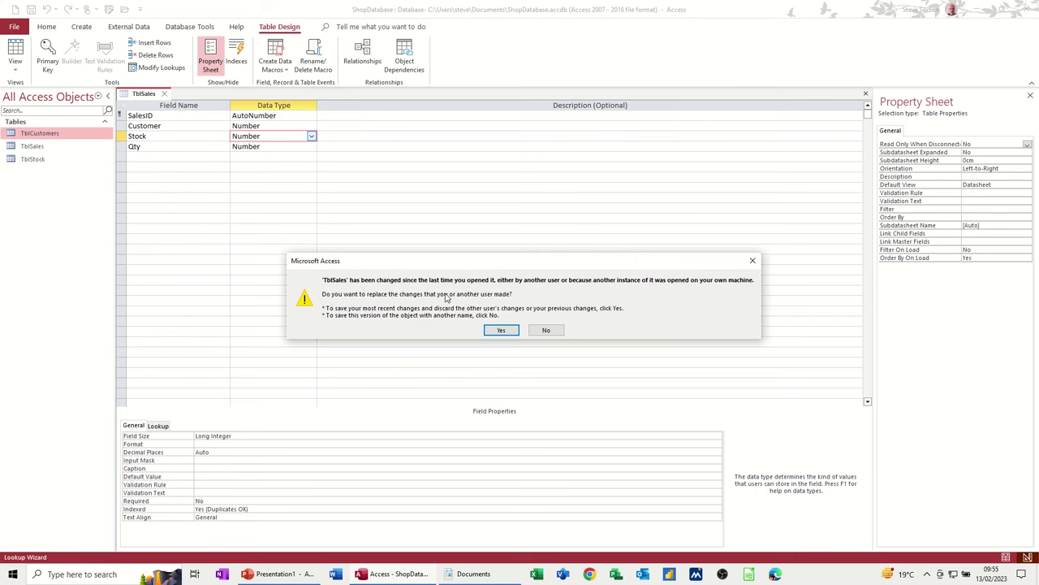
click(496, 330)
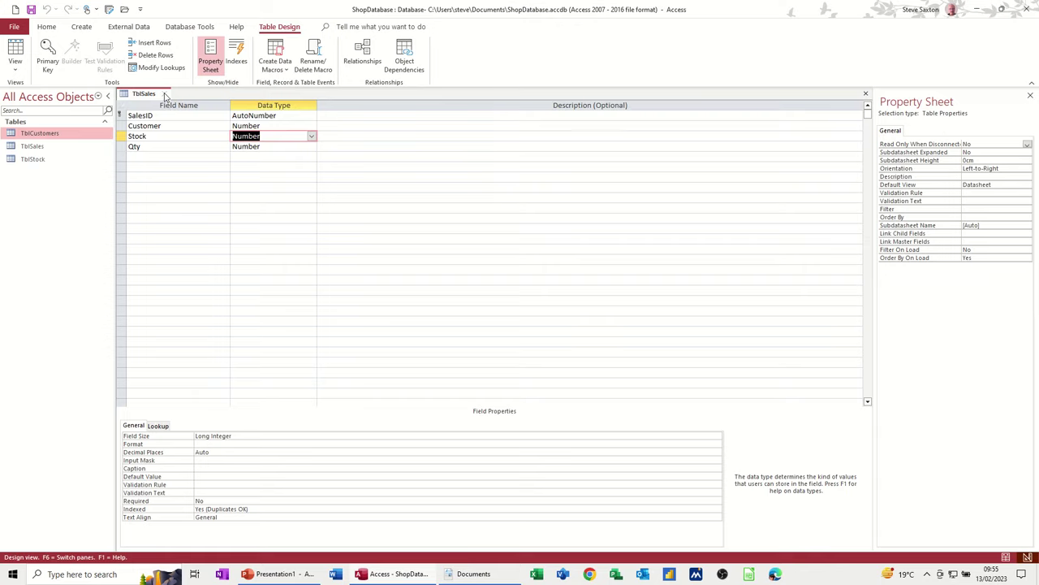
key(ctrl+w)
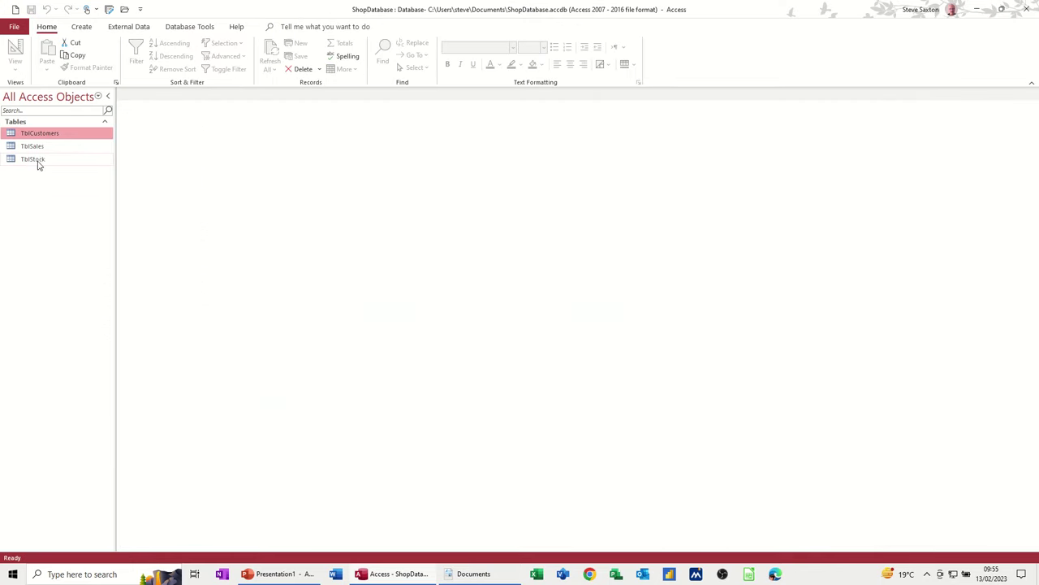
double_click(36, 161)
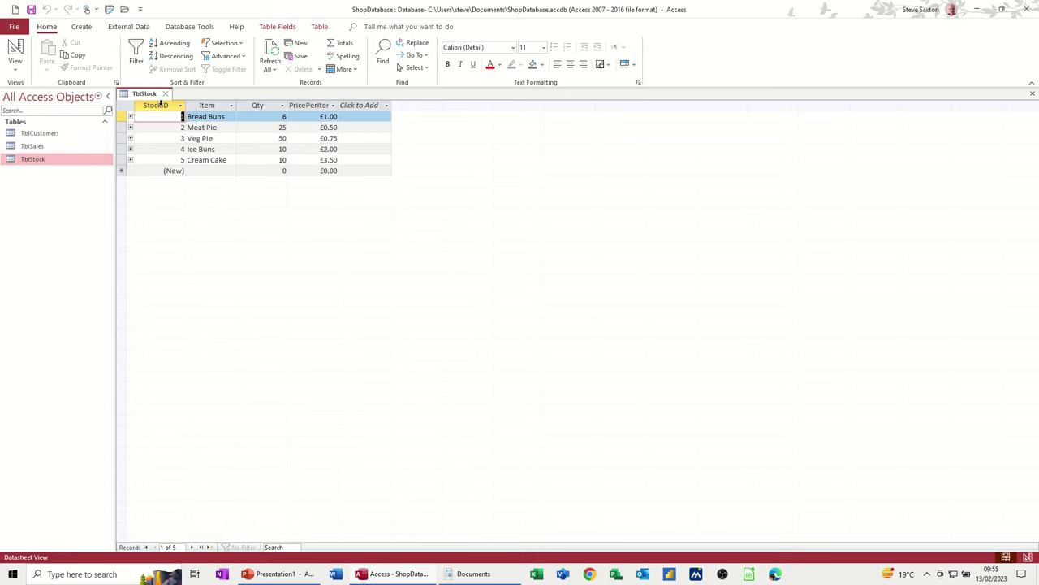
click(166, 93)
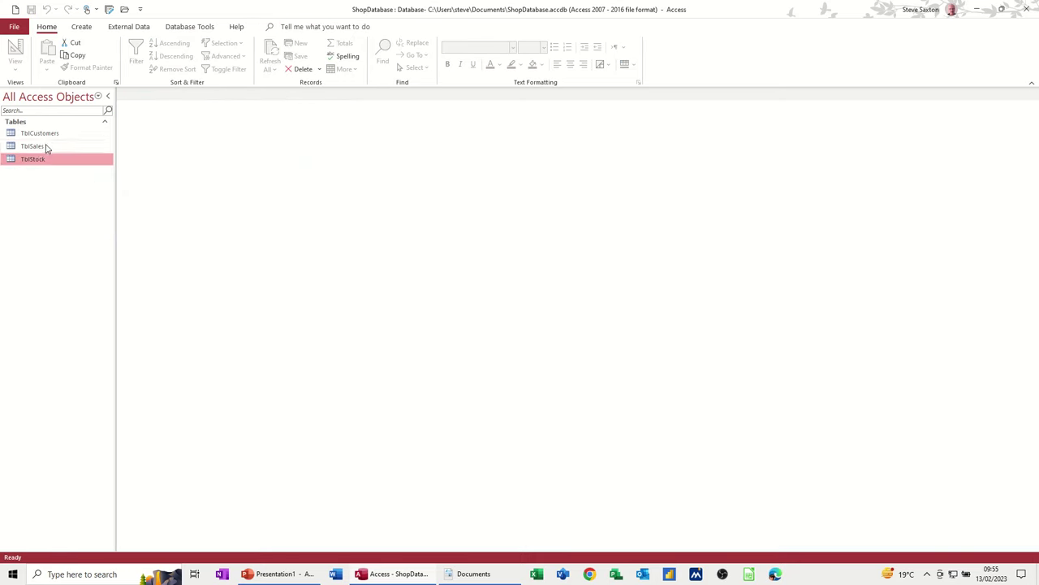
double_click(45, 146)
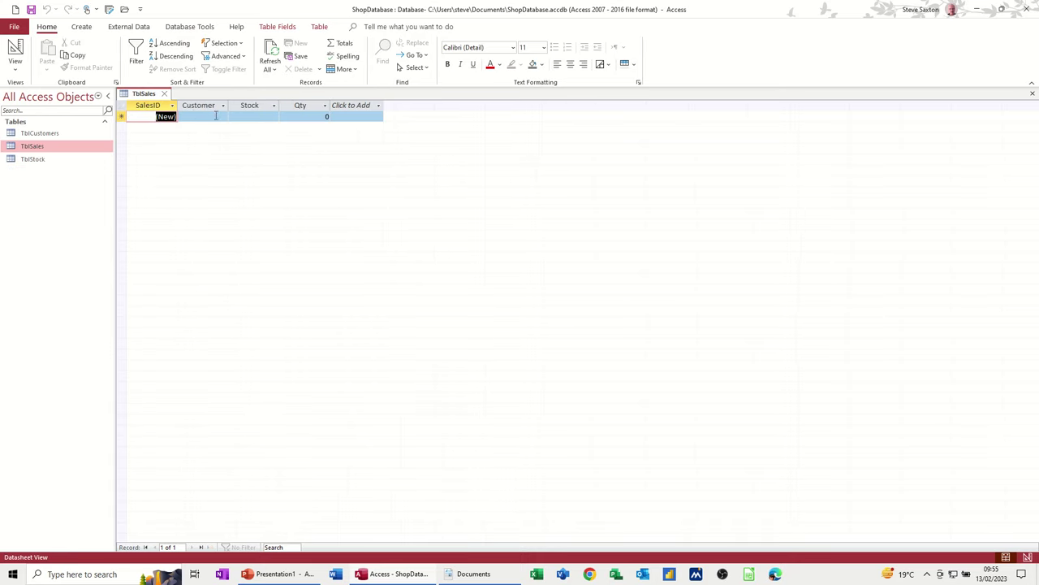
click(216, 115)
click(223, 118)
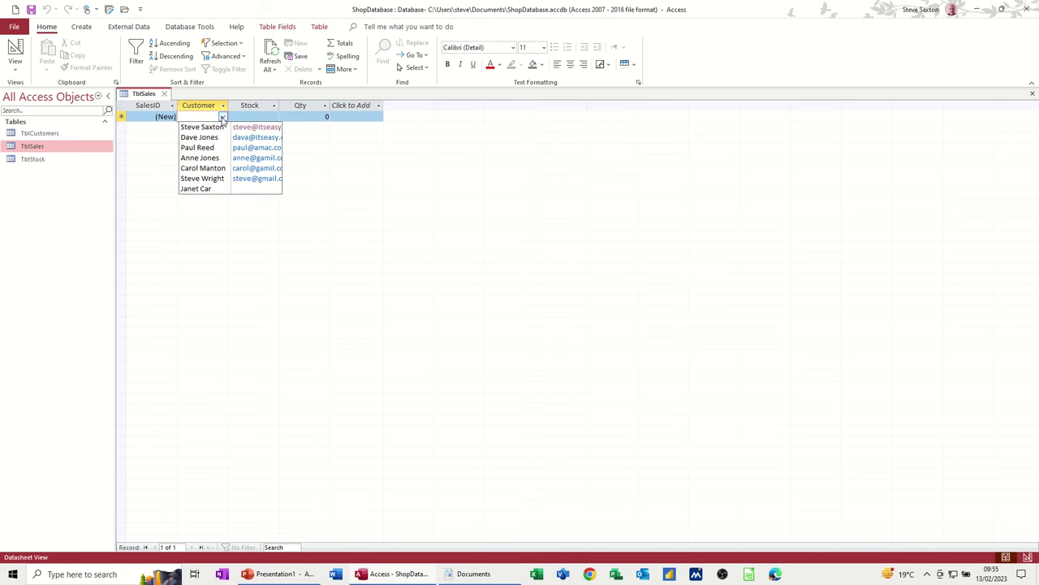
click(222, 118)
click(253, 116)
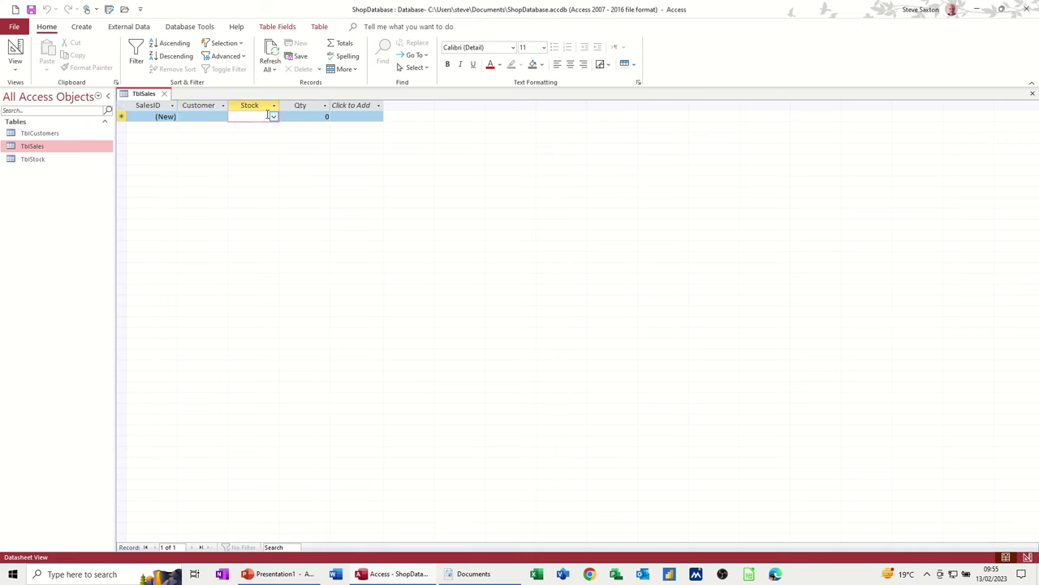
click(273, 118)
click(274, 118)
click(164, 95)
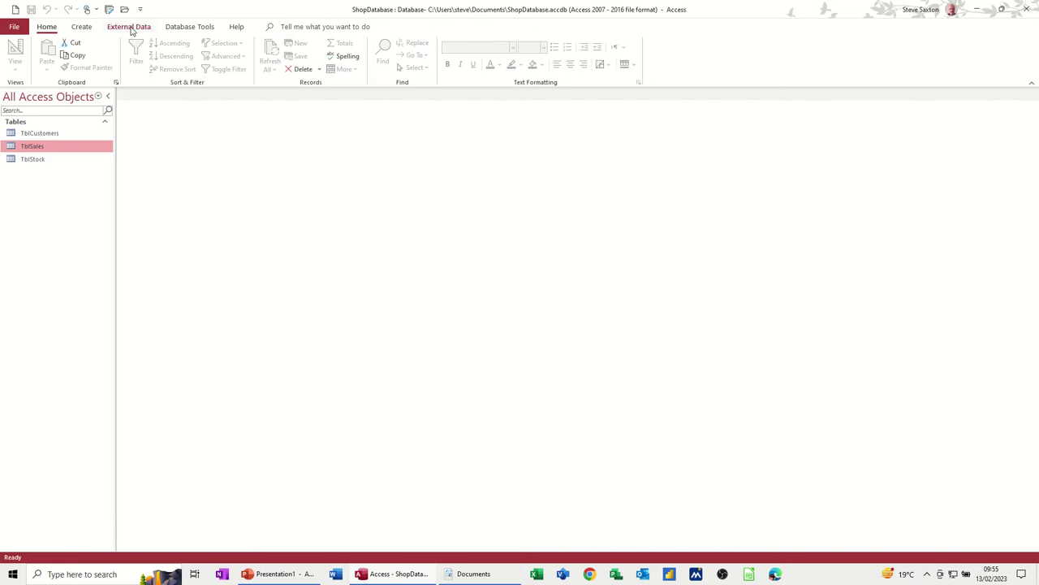
click(177, 29)
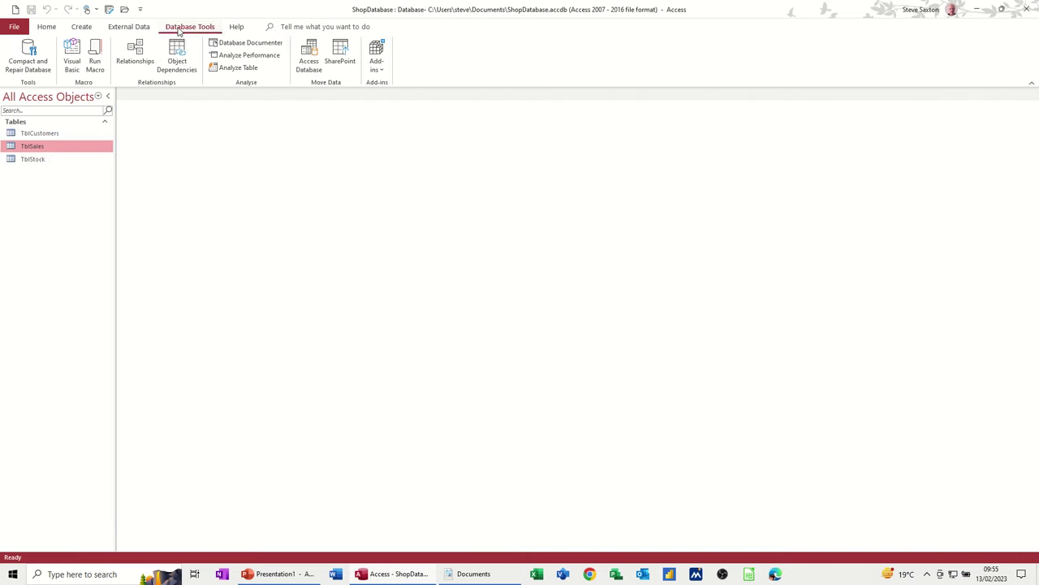
click(138, 54)
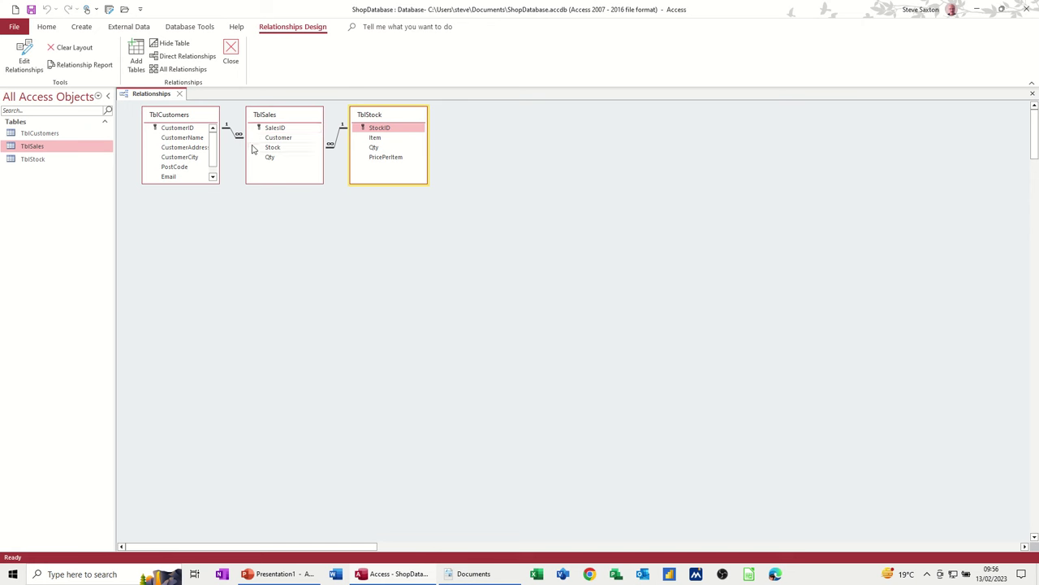
click(365, 130)
click(231, 54)
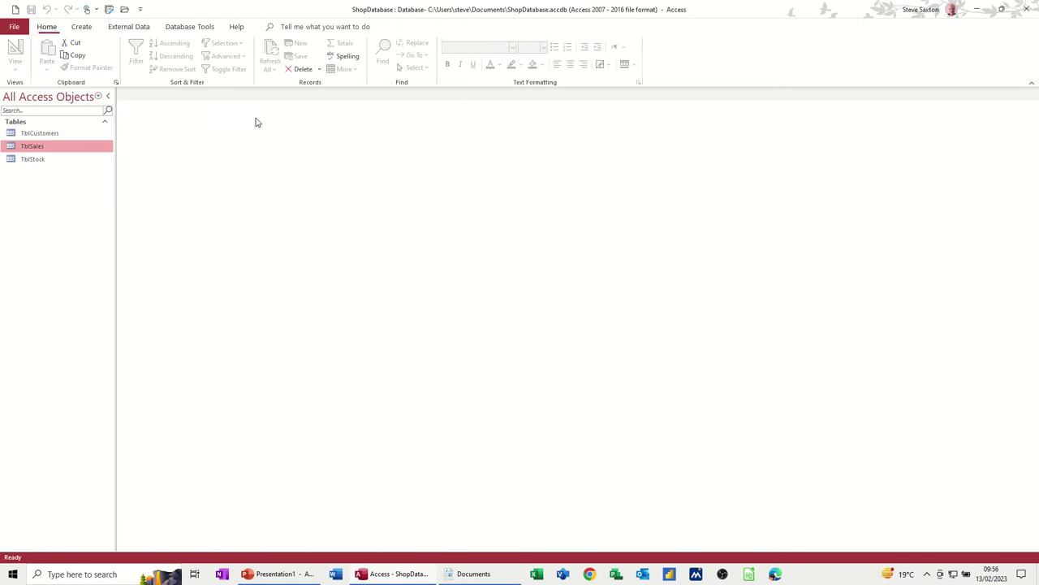
click(48, 135)
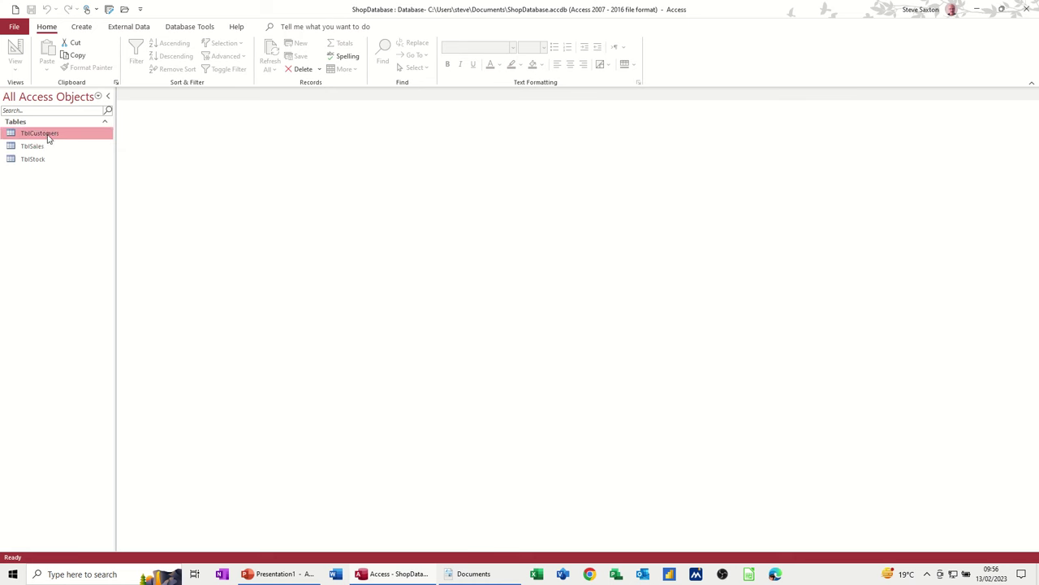